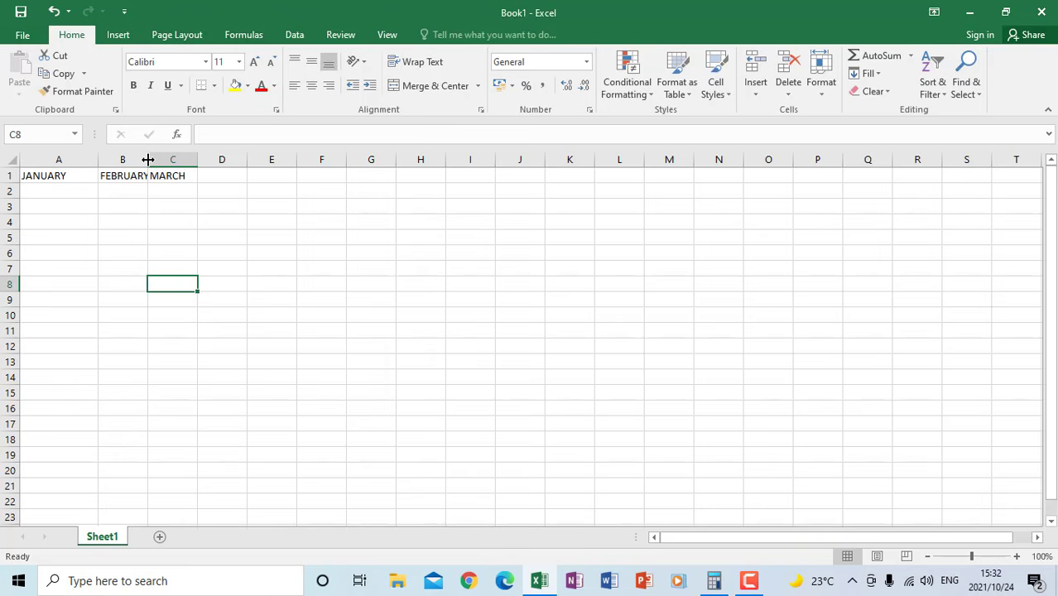
Widen column B to fit the FEBRUARY heading and insert a blank column before the JANUARY column
{"action": "left_click_drag", "start_coordinate": [148, 159], "coordinate": [171, 159]}
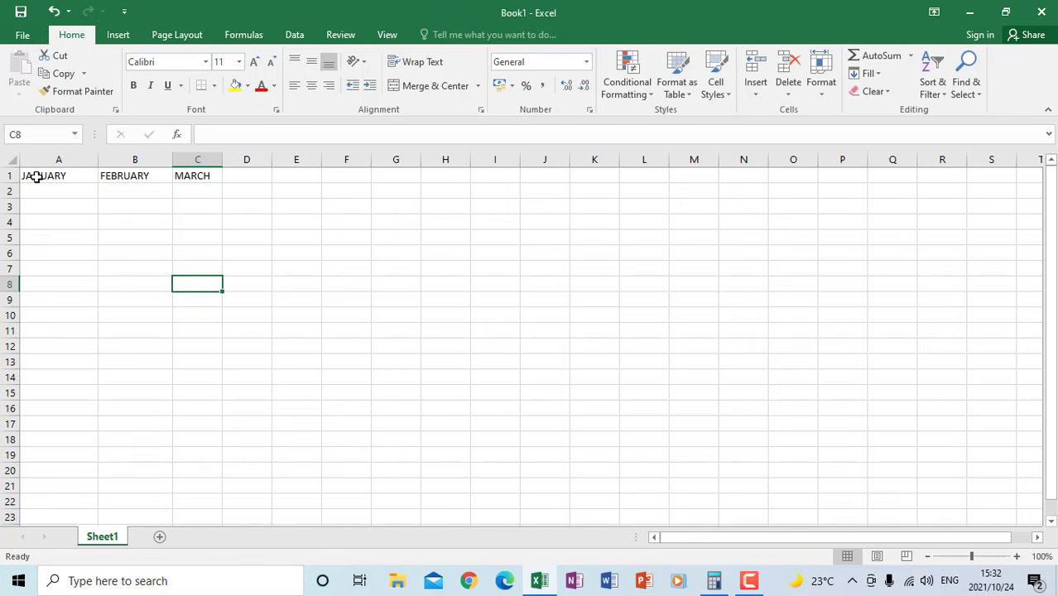
{"action": "right_click", "coordinate": [54, 159]}
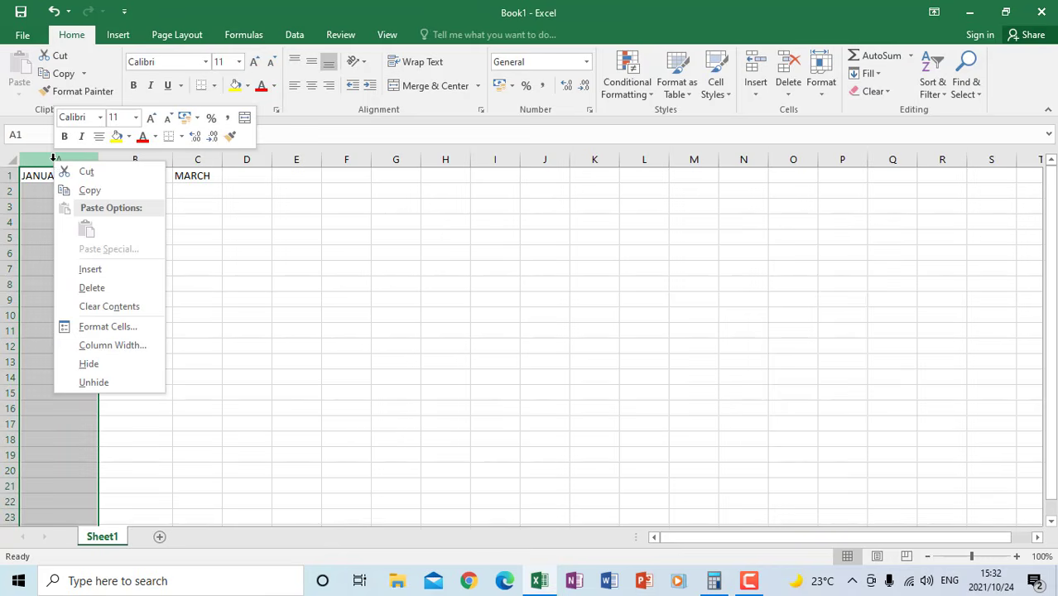
{"action": "left_click", "coordinate": [93, 270]}
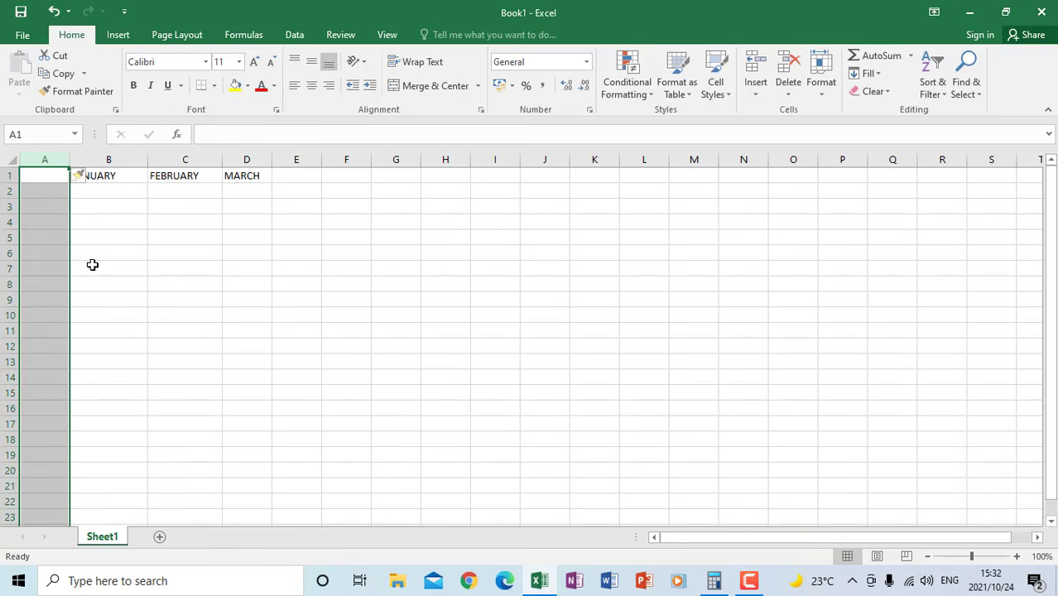
Enter the heading SALESMEN in cell A1 and widen column A to fit it
{"action": "left_click", "coordinate": [35, 177]}
{"action": "type", "text": "D"}
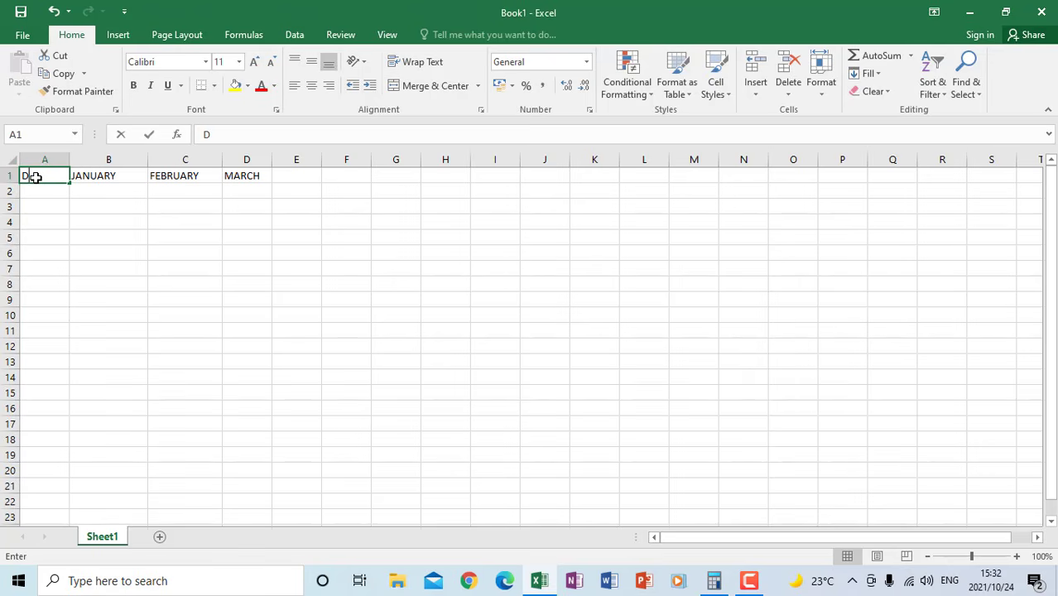
{"action": "type", "text": "ALEMEN"}
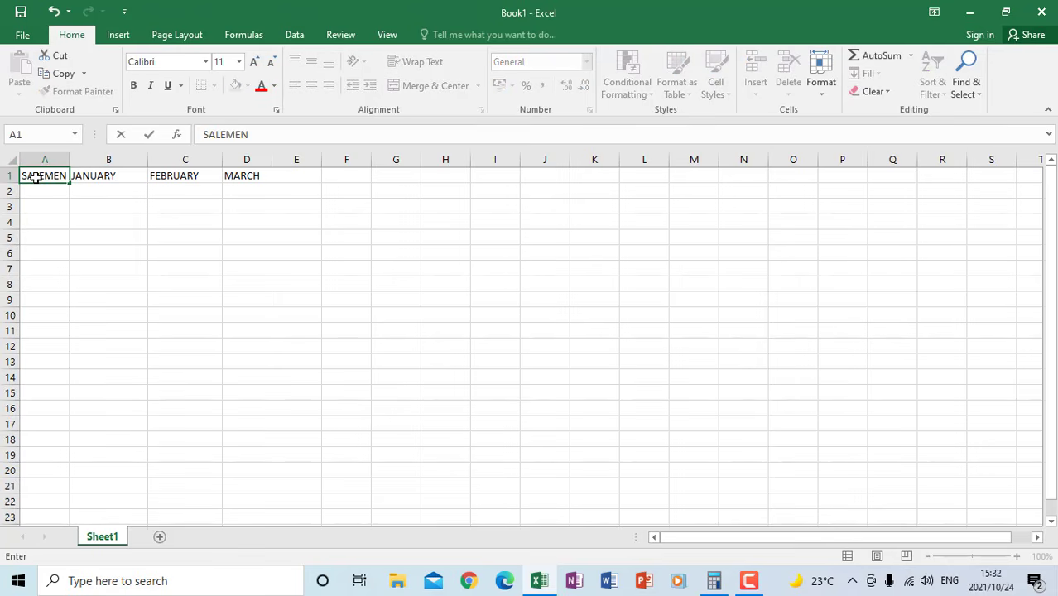
{"action": "left_click", "coordinate": [83, 229]}
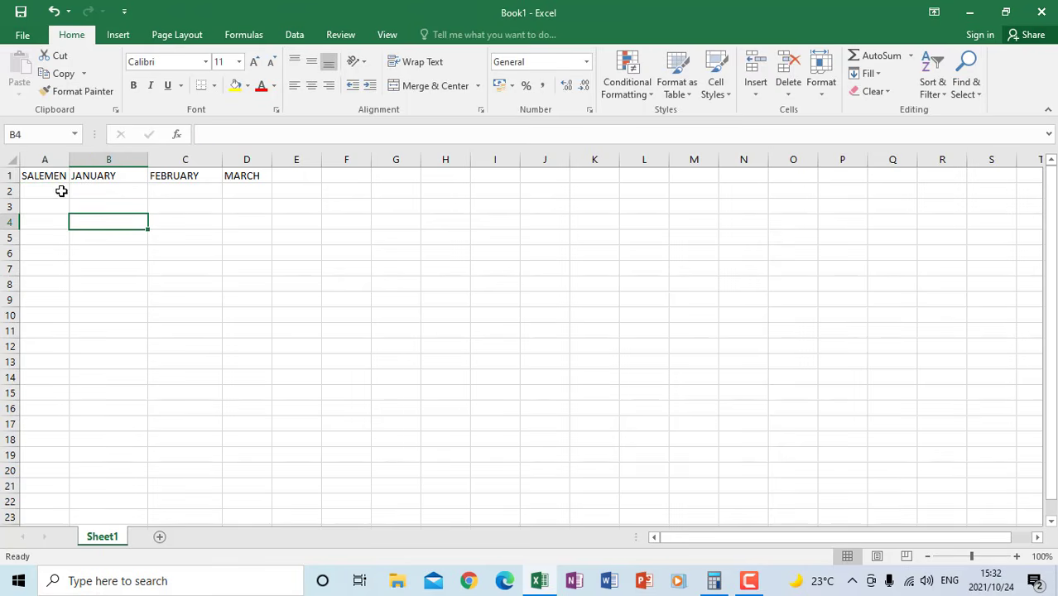
{"action": "double_click", "coordinate": [44, 174]}
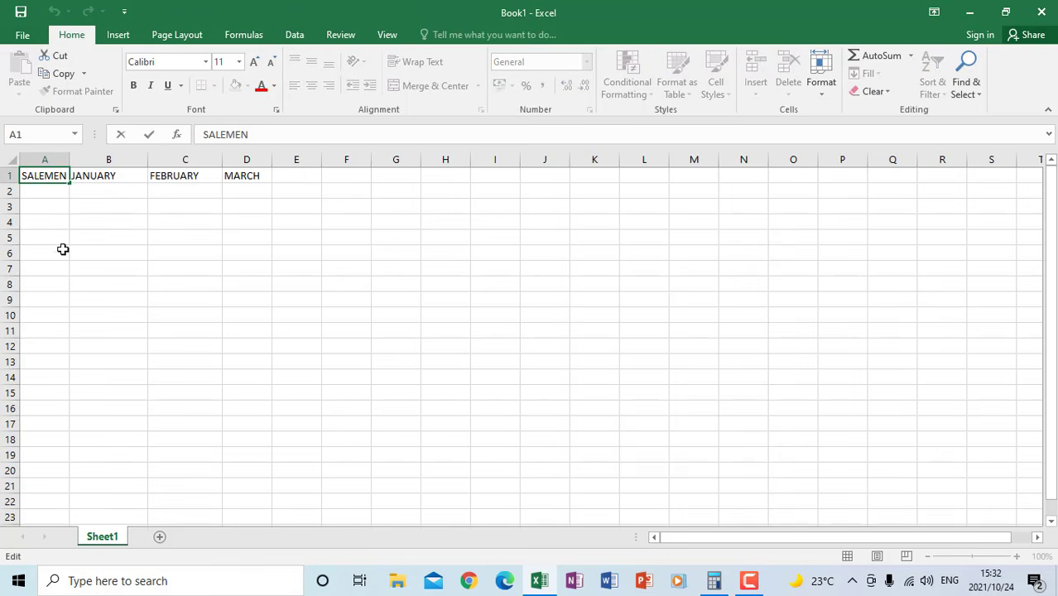
{"action": "type", "text": "S"}
{"action": "left_click", "coordinate": [87, 209]}
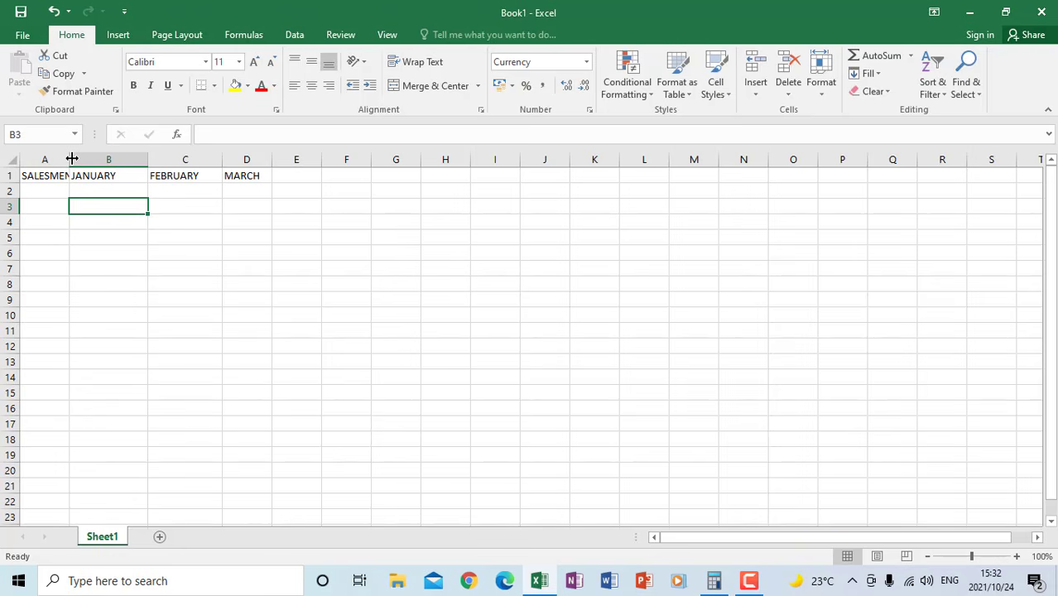
{"action": "left_click_drag", "start_coordinate": [67, 158], "coordinate": [88, 158]}
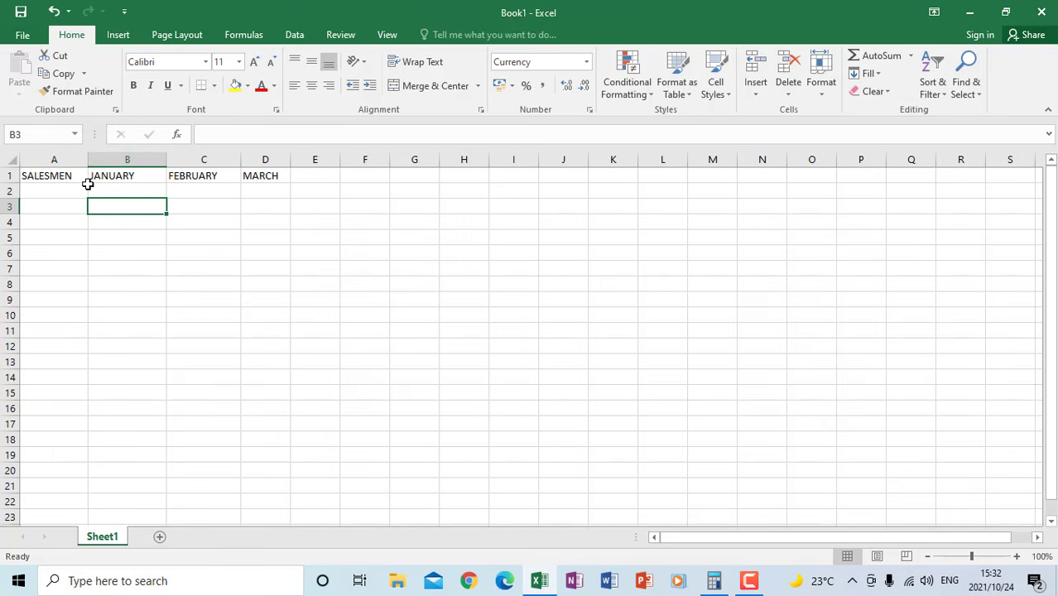
Enter the three salespeople's first names under the SALESMEN heading in cells A2 to A4
{"action": "left_click", "coordinate": [51, 190]}
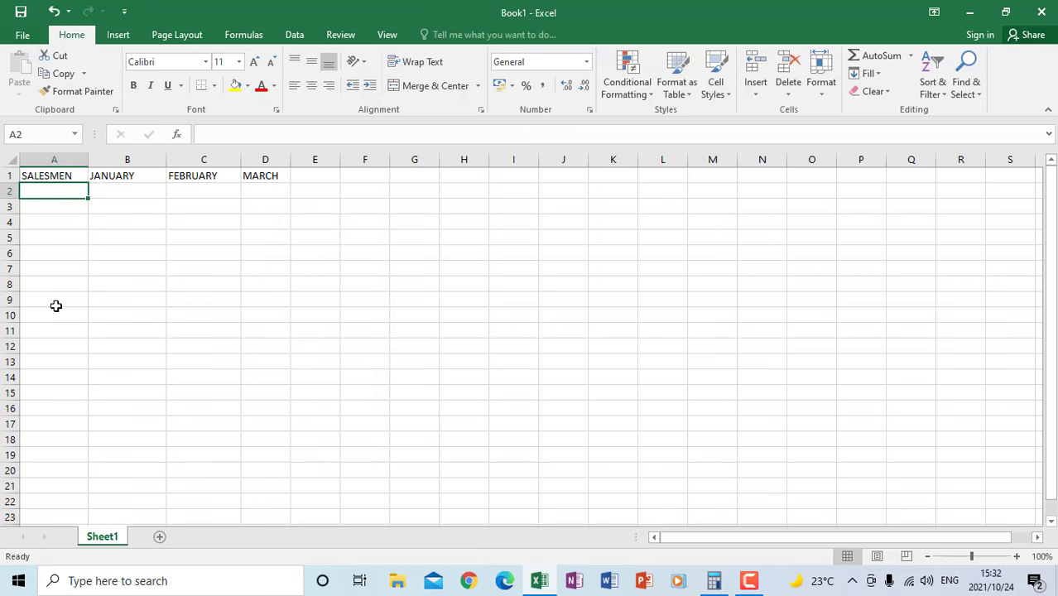
{"action": "type", "text": "JOHN"}
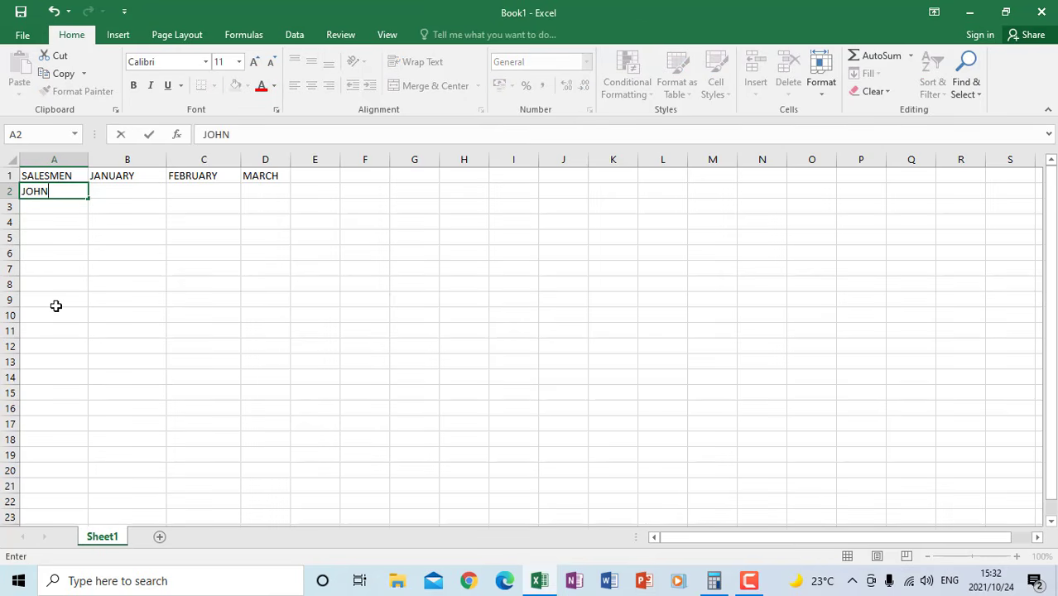
{"action": "key", "text": "Return"}
{"action": "type", "text": "SARAH"}
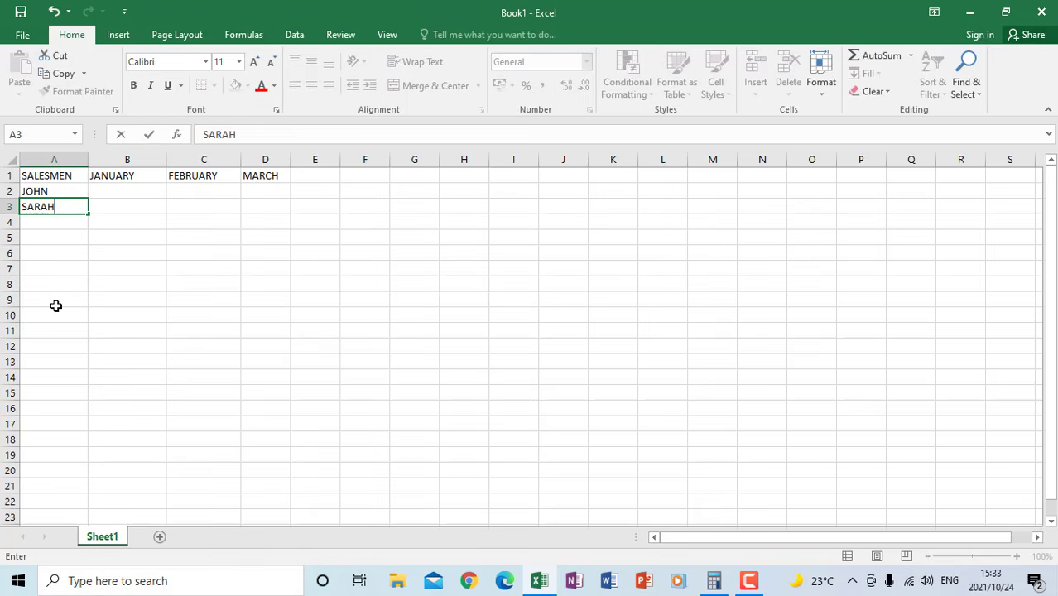
{"action": "key", "text": "Return"}
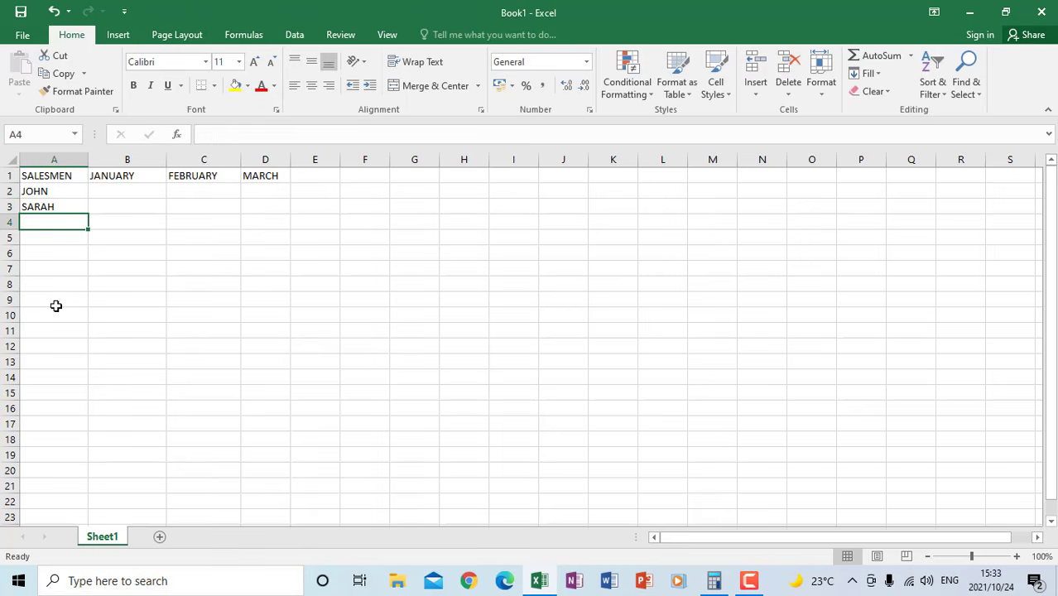
{"action": "type", "text": "MA"}
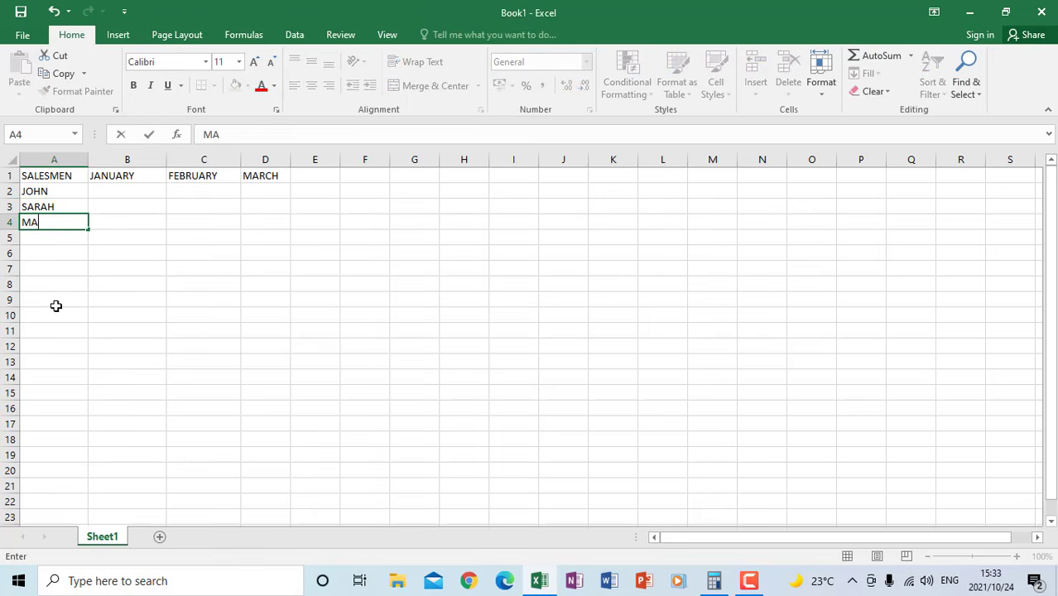
{"action": "type", "text": "RRY"}
{"action": "left_click", "coordinate": [55, 305]}
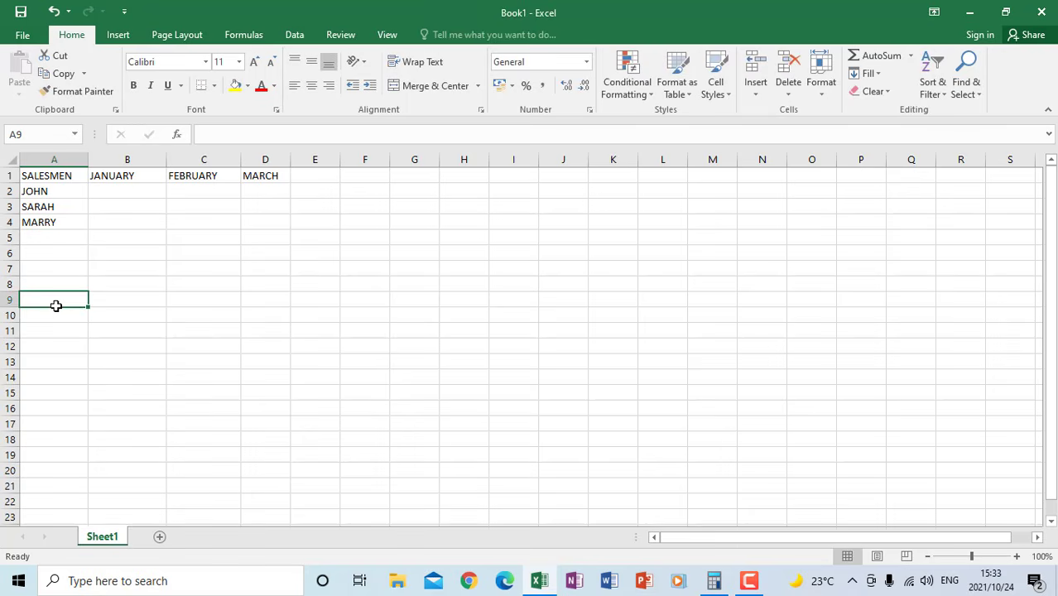
{"action": "left_click", "coordinate": [112, 191]}
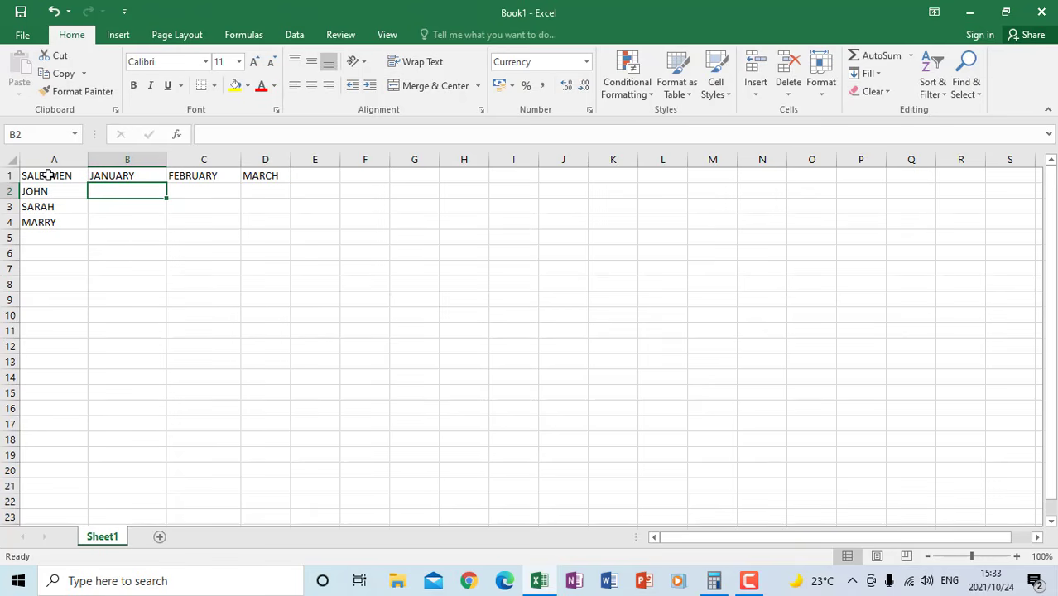
{"action": "left_click_drag", "start_coordinate": [49, 175], "coordinate": [276, 223]}
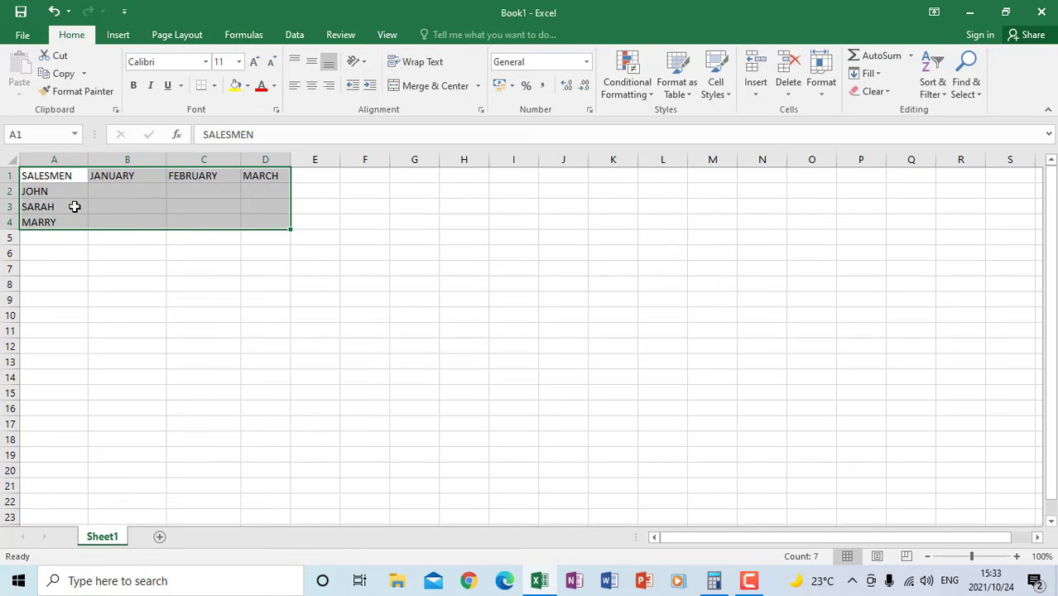
{"action": "left_click", "coordinate": [120, 296]}
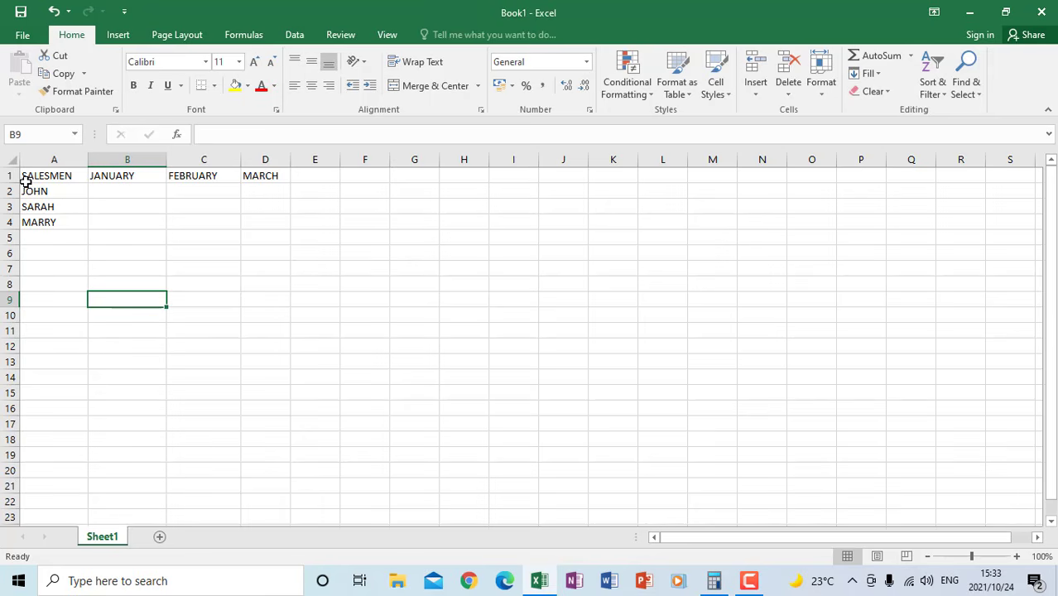
{"action": "left_click_drag", "start_coordinate": [73, 176], "coordinate": [250, 216]}
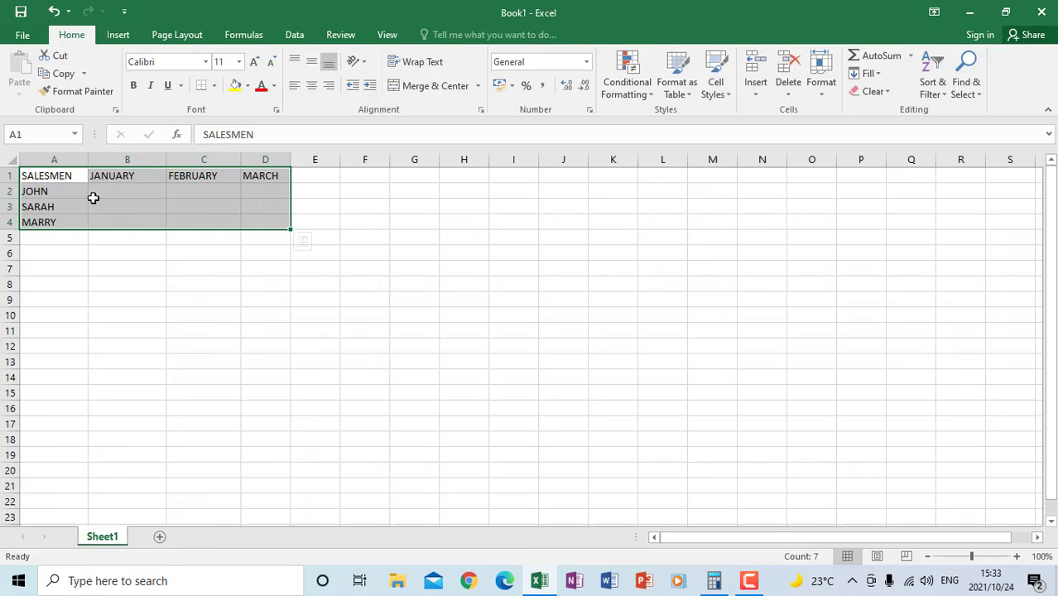
{"action": "left_click", "coordinate": [105, 266]}
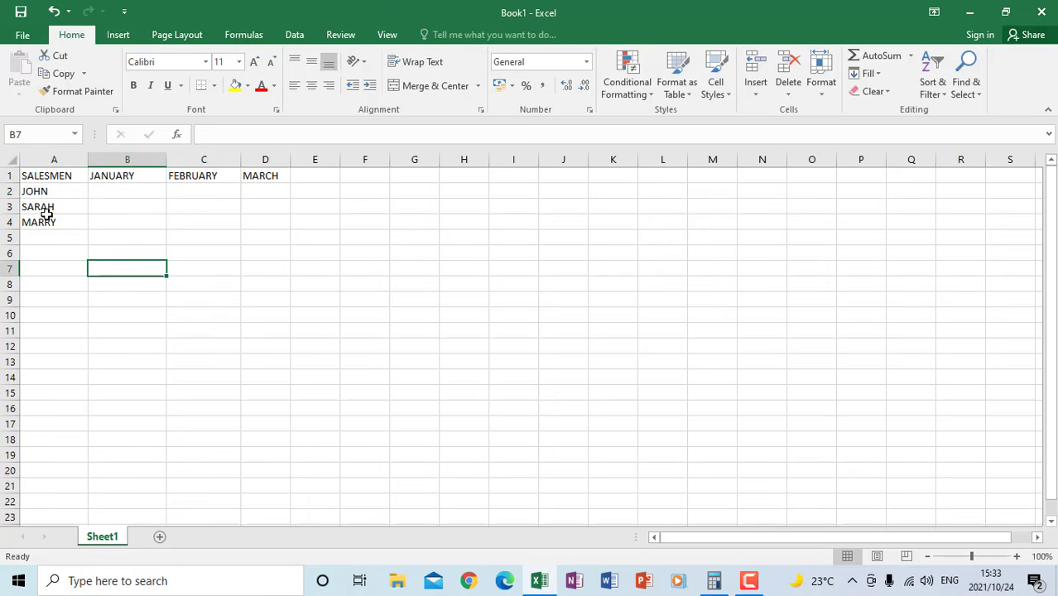
Insert a blank row above the headings and enter the title SALES OF OCTOBER 2021 in cell A1
{"action": "right_click", "coordinate": [6, 175]}
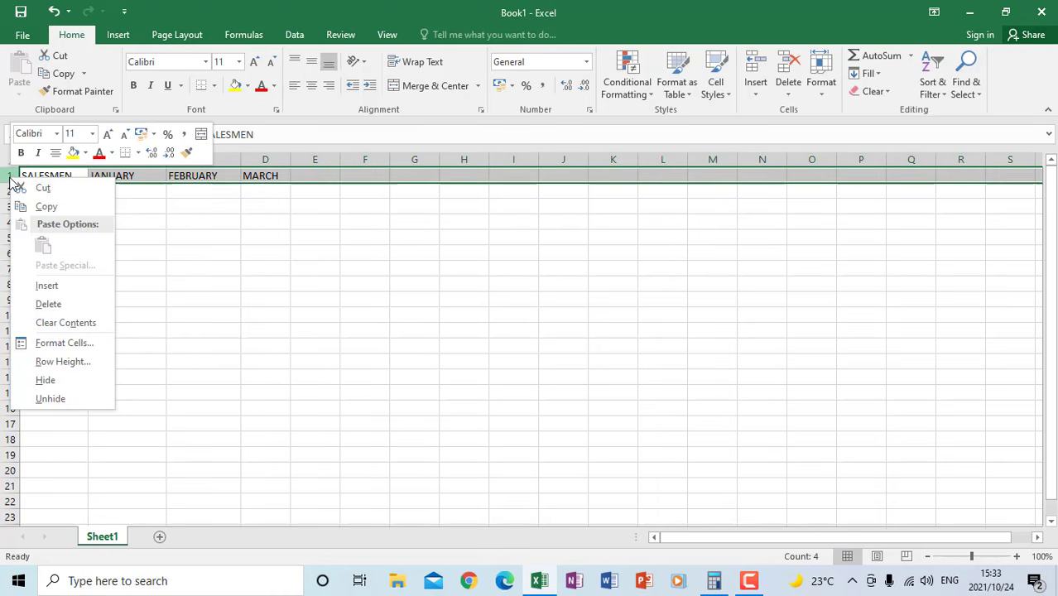
{"action": "left_click", "coordinate": [47, 285]}
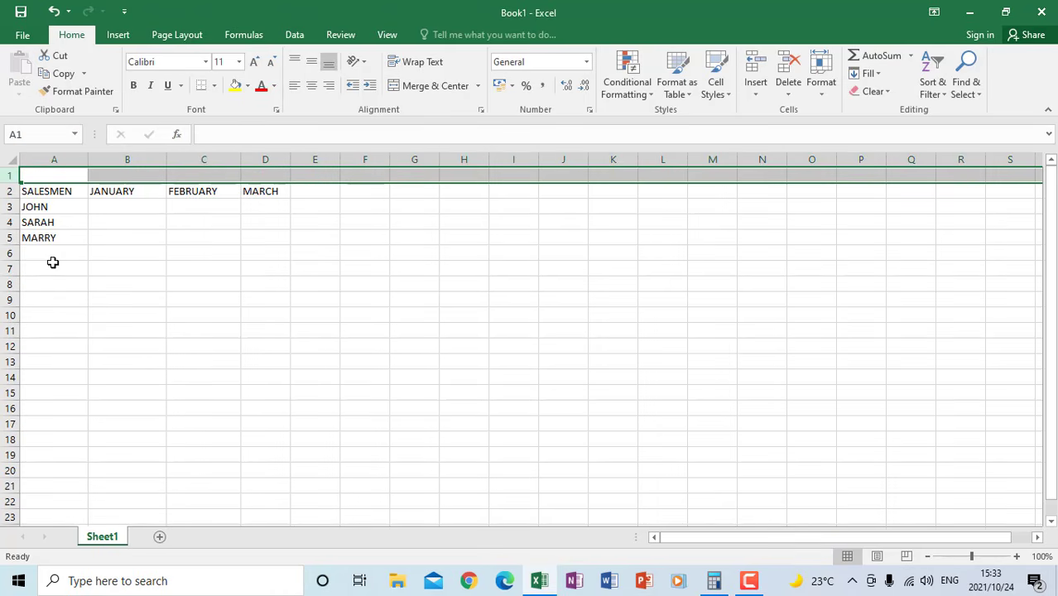
{"action": "left_click", "coordinate": [41, 173]}
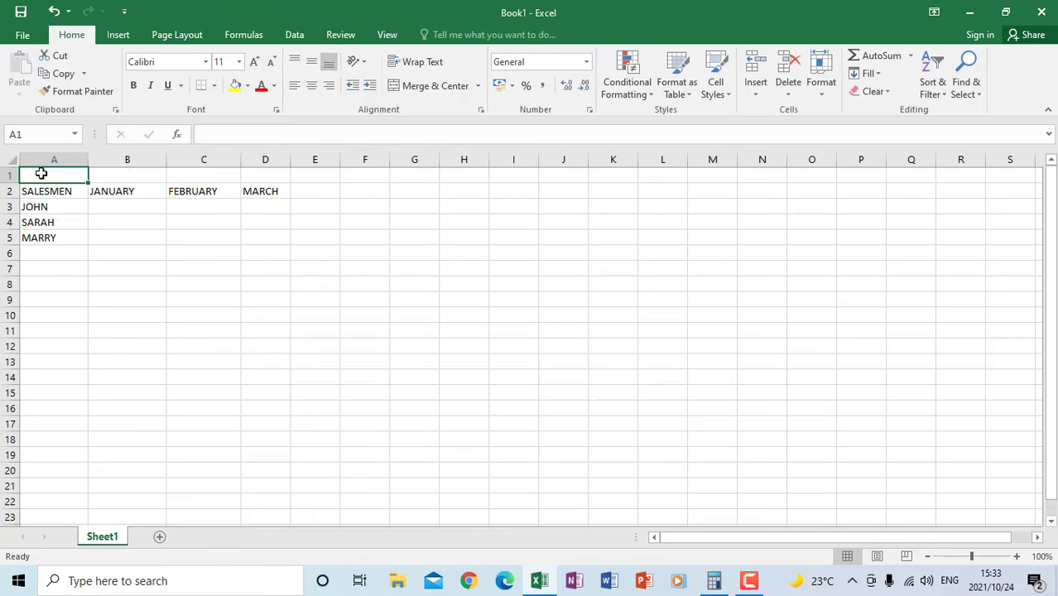
{"action": "type", "text": "SALE"}
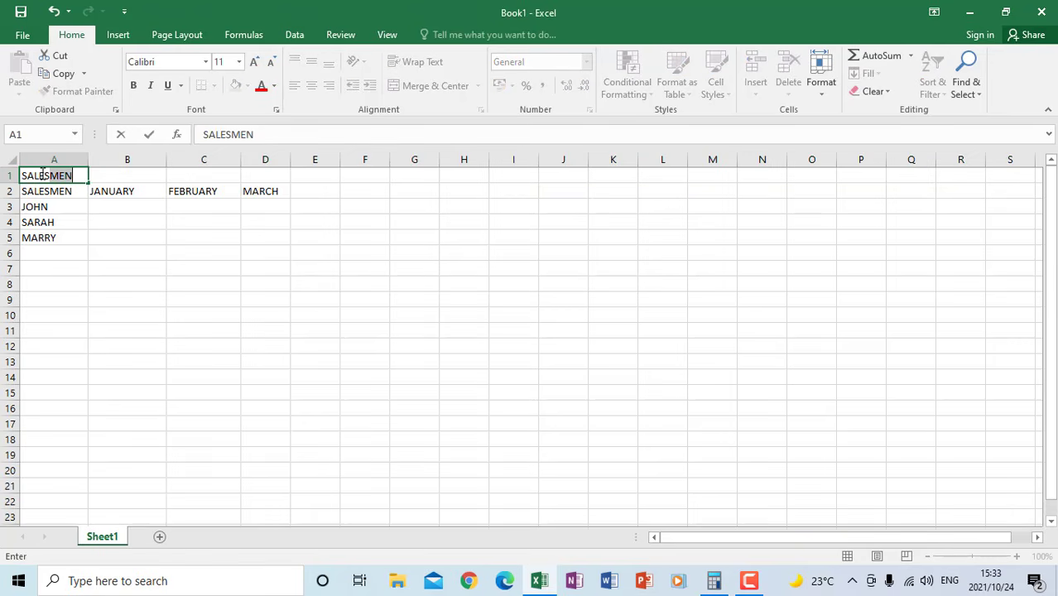
{"action": "type", "text": "S"}
{"action": "key", "text": "Delete"}
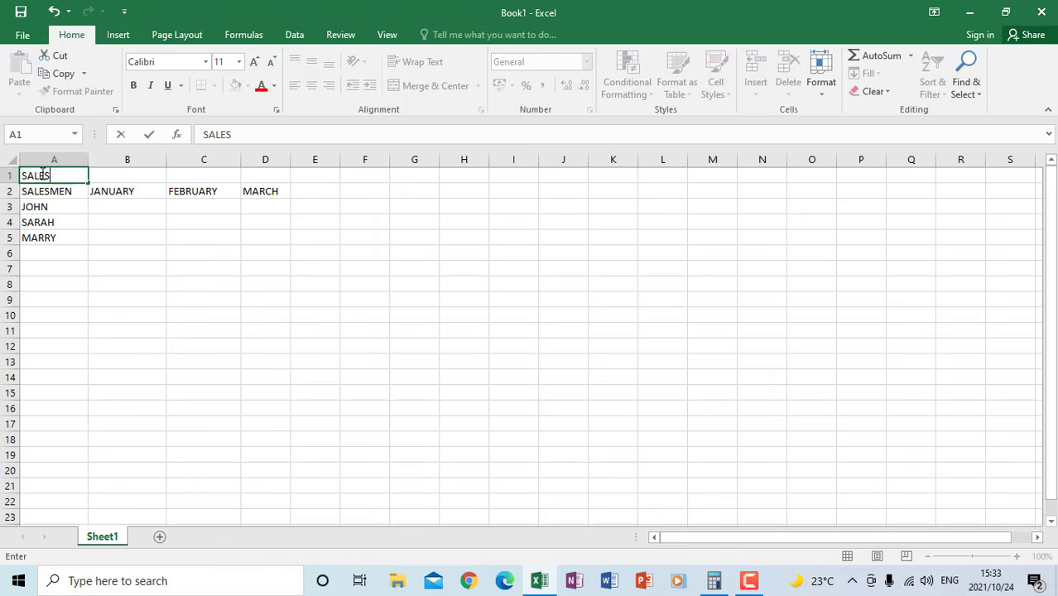
{"action": "type", "text": "OF OCTOBER"}
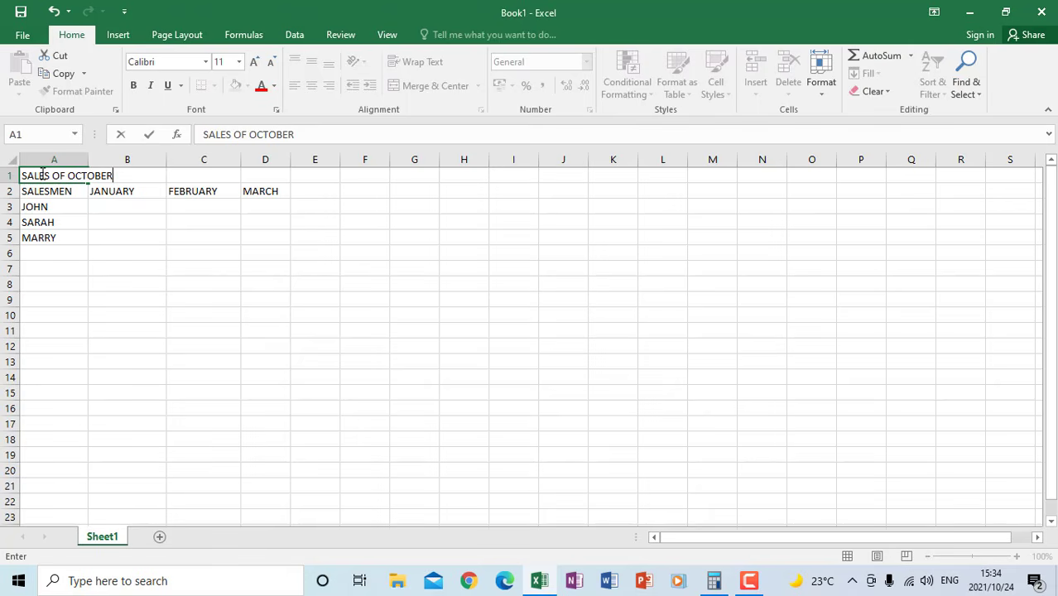
{"action": "type", "text": " 2021"}
{"action": "left_click", "coordinate": [99, 298]}
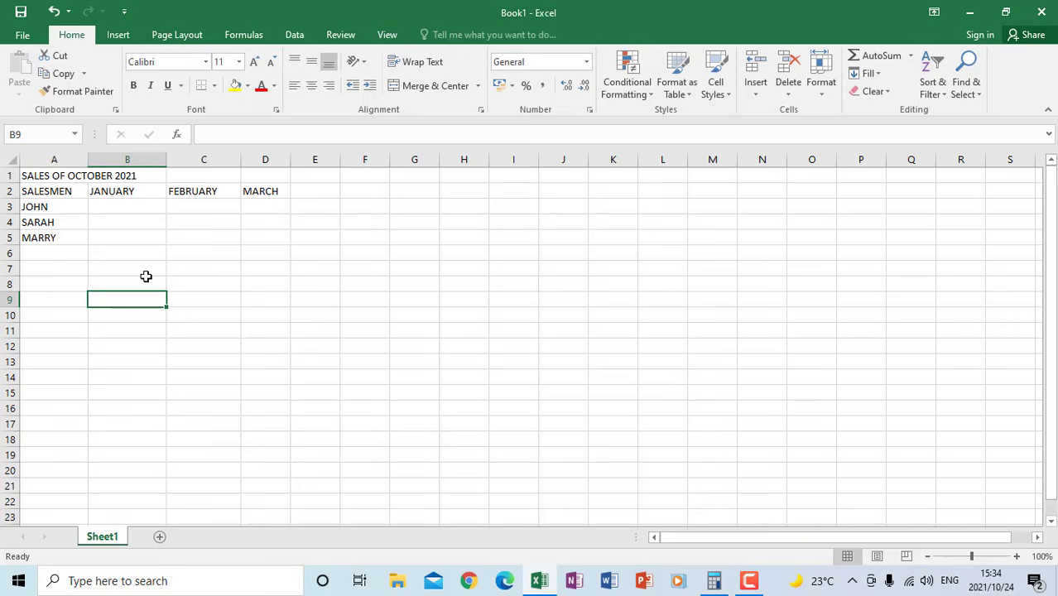
{"action": "left_click", "coordinate": [194, 281]}
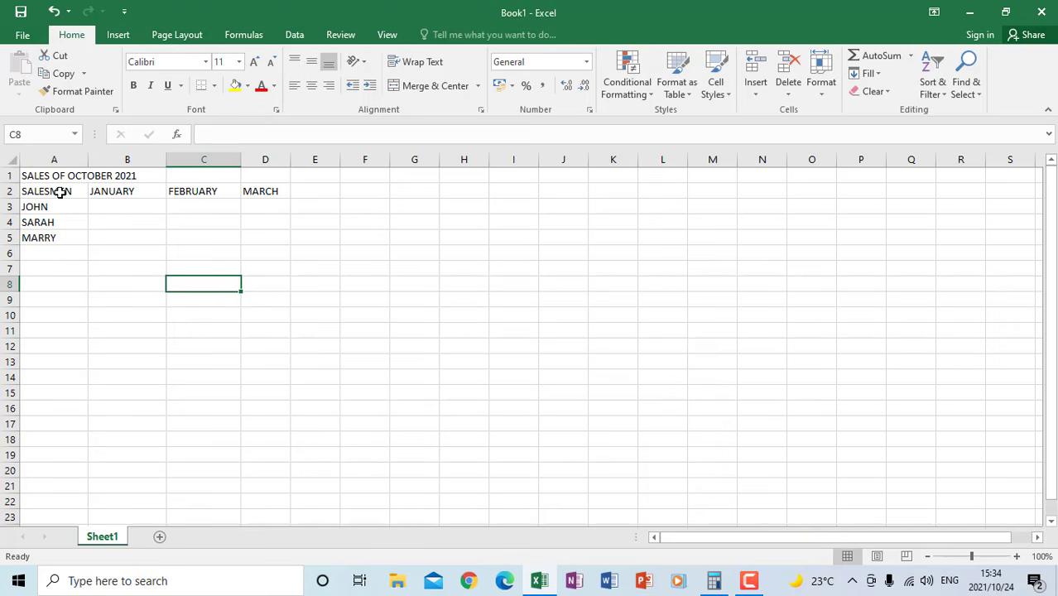
Merge and center the title across cells A1 to D1
{"action": "left_click", "coordinate": [33, 177]}
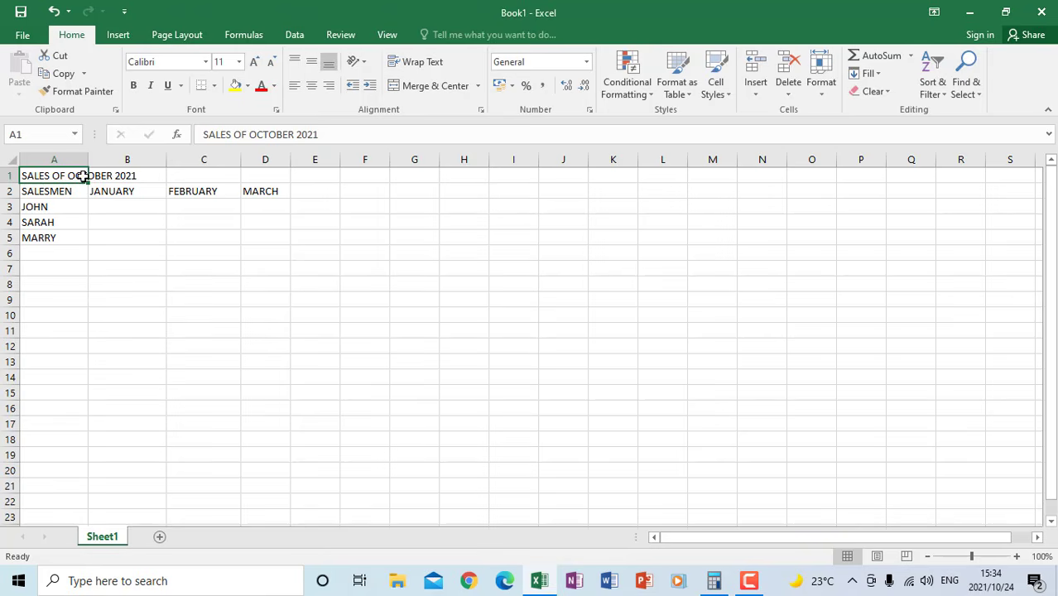
{"action": "left_click_drag", "start_coordinate": [84, 177], "coordinate": [256, 176]}
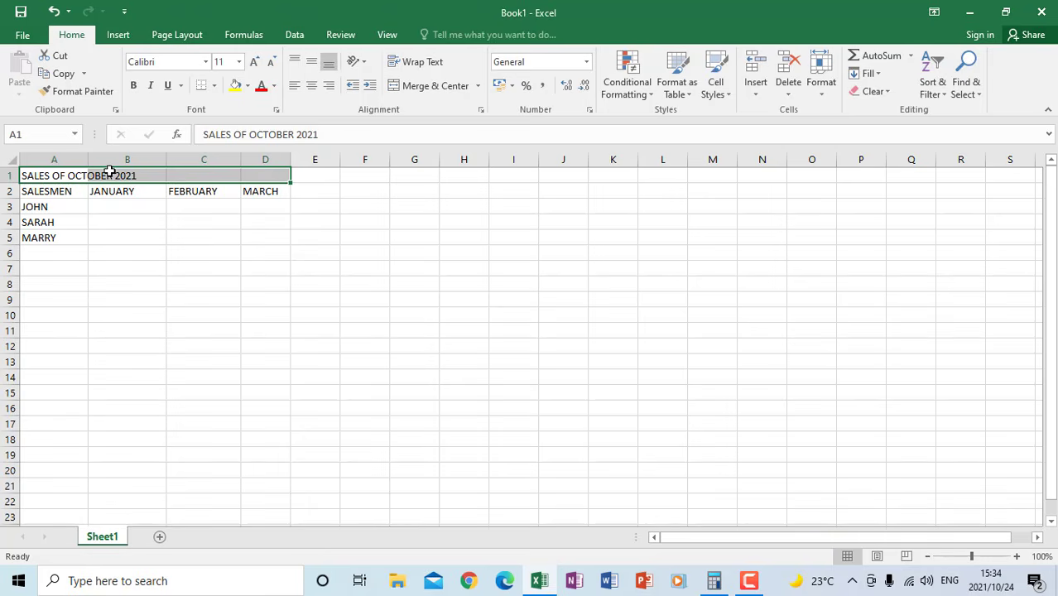
{"action": "left_click", "coordinate": [177, 270]}
{"action": "left_click_drag", "start_coordinate": [35, 174], "coordinate": [257, 179]}
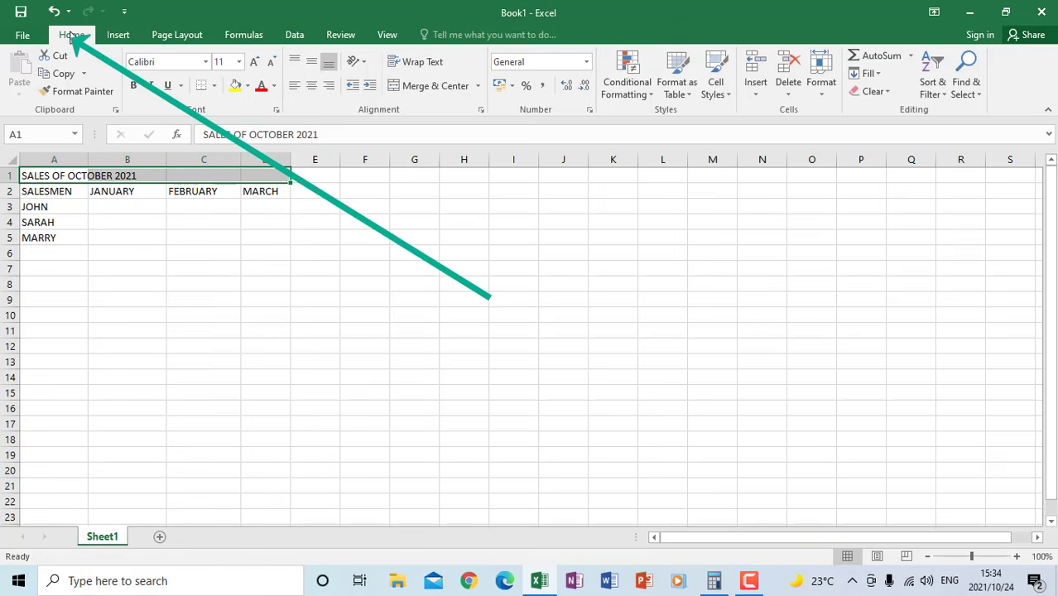
{"action": "left_click", "coordinate": [429, 87]}
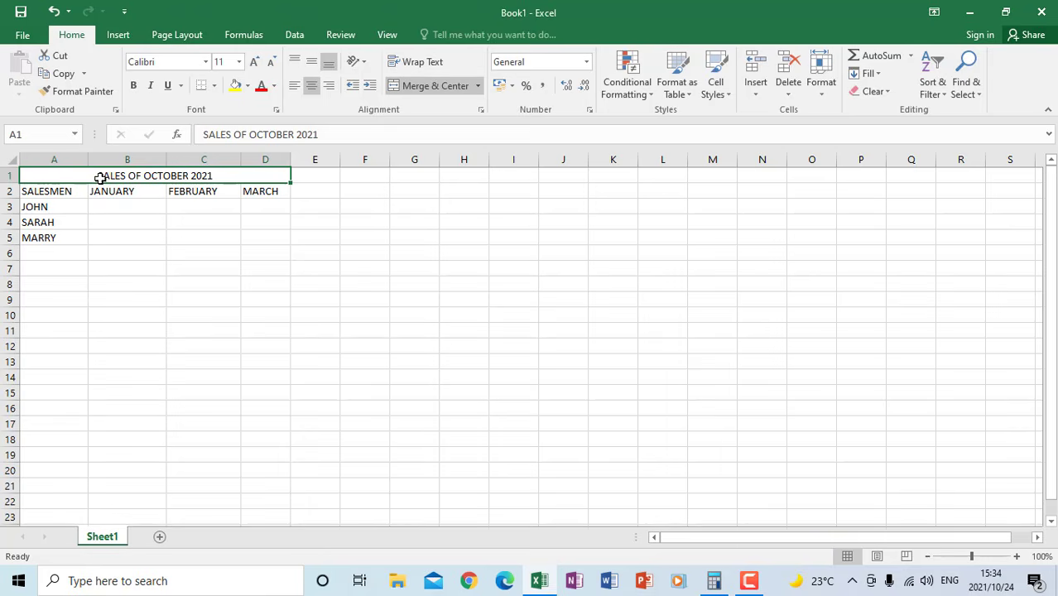
Make the merged sales title bold and underlined with font size 18
{"action": "left_click", "coordinate": [134, 85]}
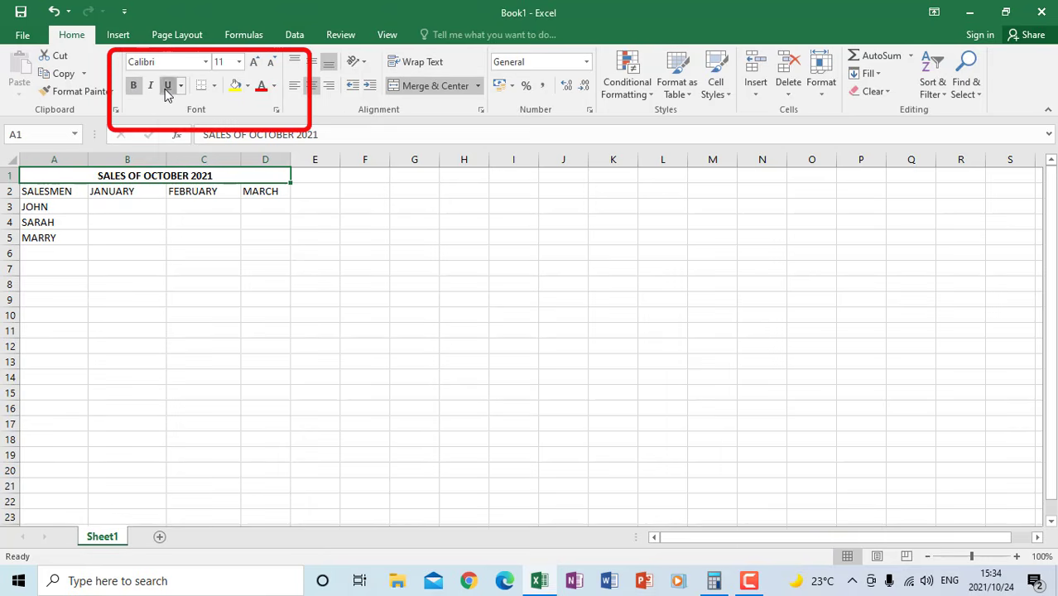
{"action": "left_click", "coordinate": [166, 86]}
{"action": "left_click", "coordinate": [239, 62]}
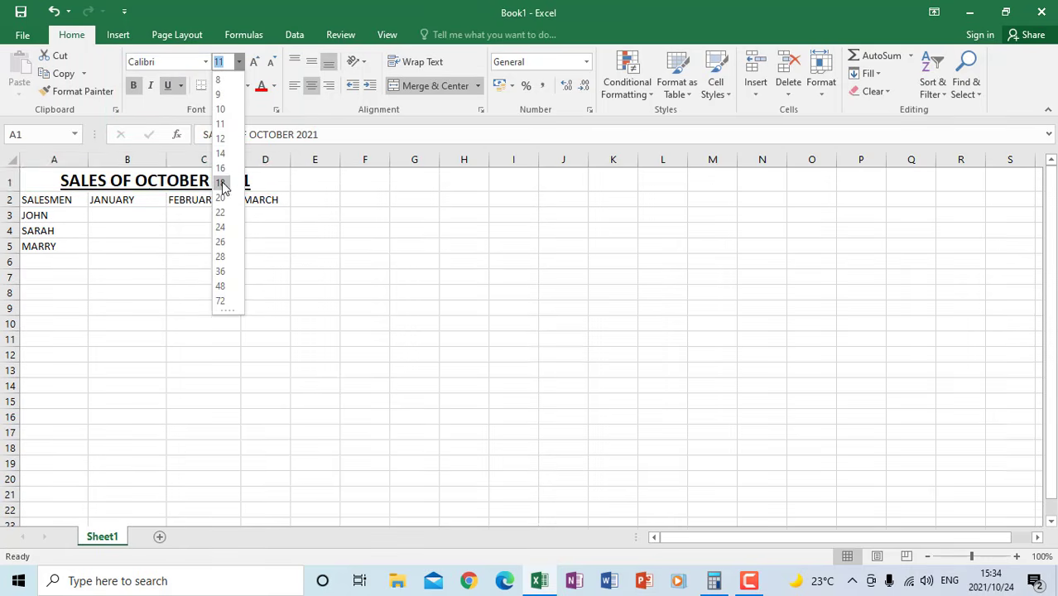
{"action": "left_click", "coordinate": [221, 182]}
{"action": "left_click", "coordinate": [174, 260]}
{"action": "left_click", "coordinate": [104, 218]}
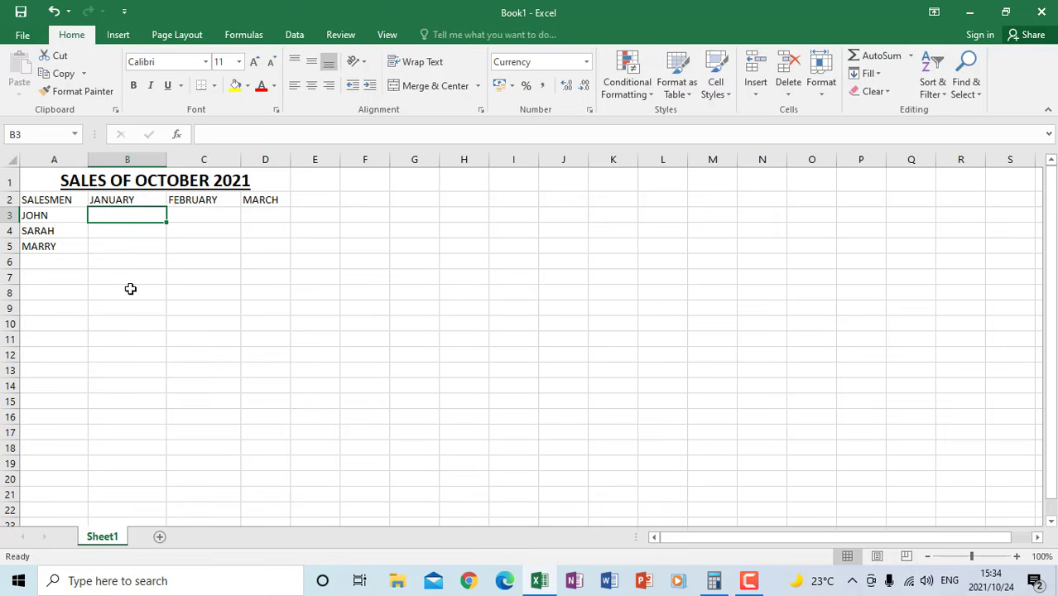
Enter the January sales 250, 450 and 450 for the three salespeople in cells B3 to B5
{"action": "type", "text": "250"}
{"action": "key", "text": "Return"}
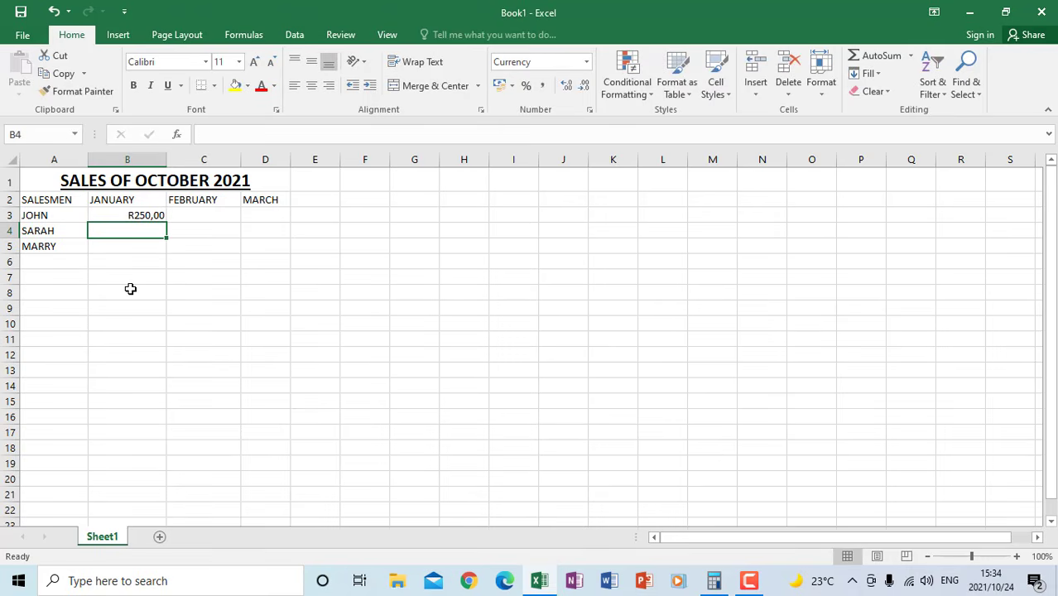
{"action": "type", "text": "450"}
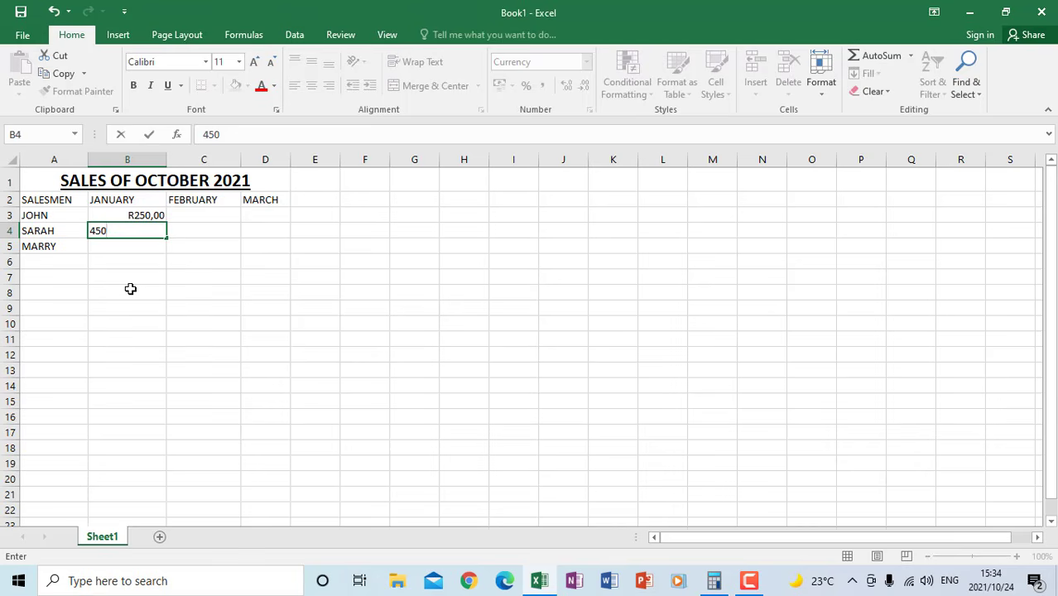
{"action": "key", "text": "Return"}
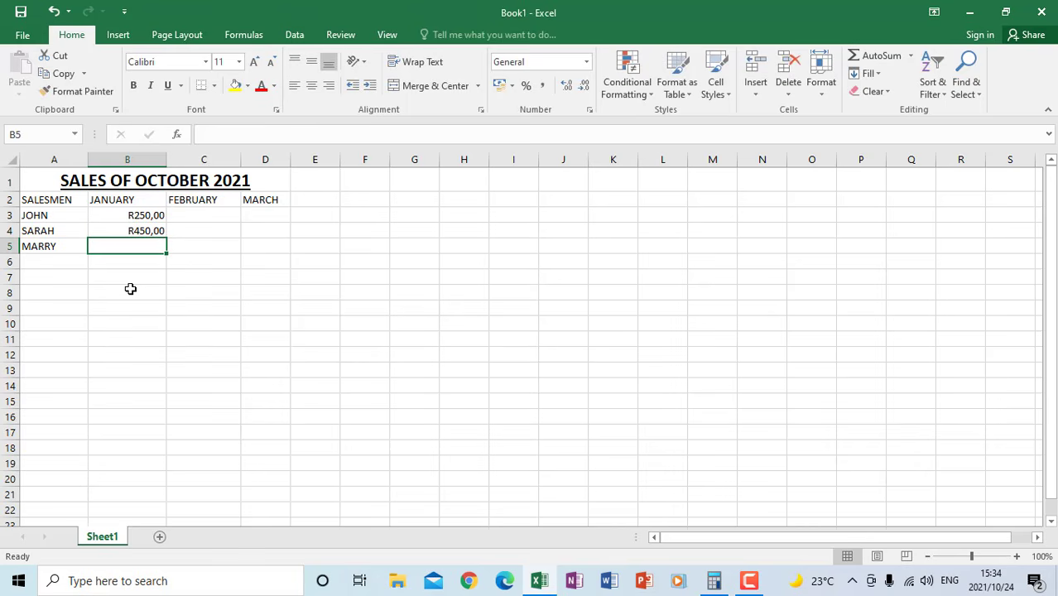
{"action": "type", "text": "450"}
{"action": "key", "text": "Tab"}
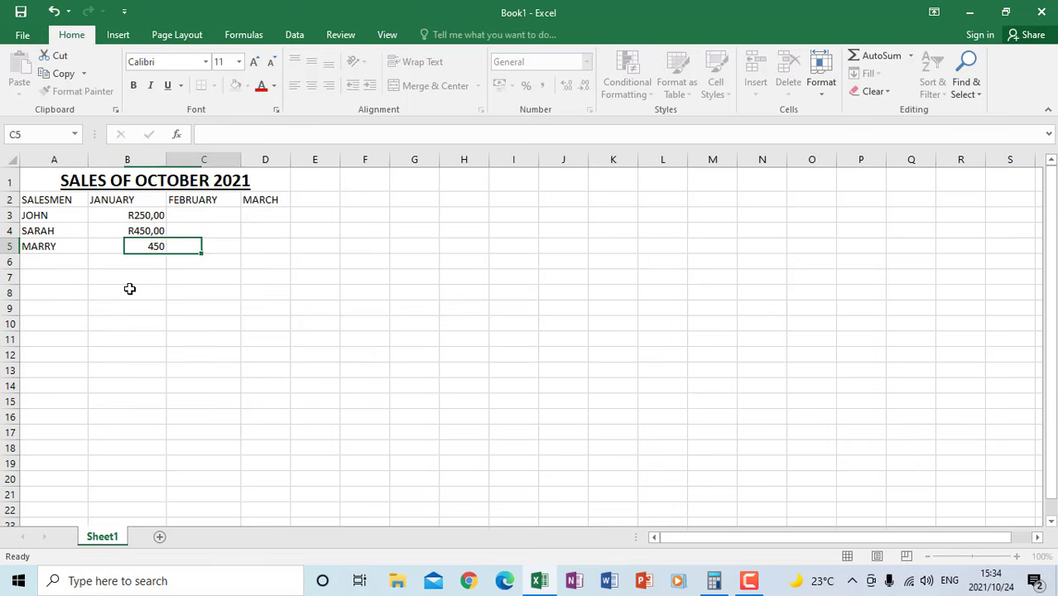
Fill in the February sales as 80, 80 and 500 in cells C3 to C5, and enter 50 for March in D4
{"action": "key", "text": "Up"}
{"action": "key", "text": "Up"}
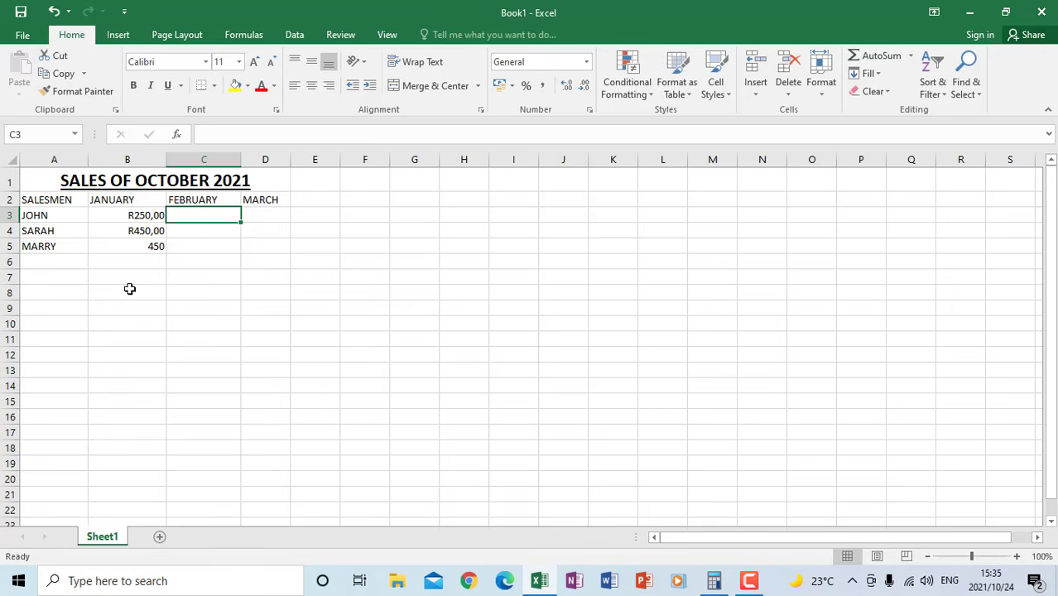
{"action": "type", "text": "80"}
{"action": "key", "text": "Tab"}
{"action": "key", "text": "Down"}
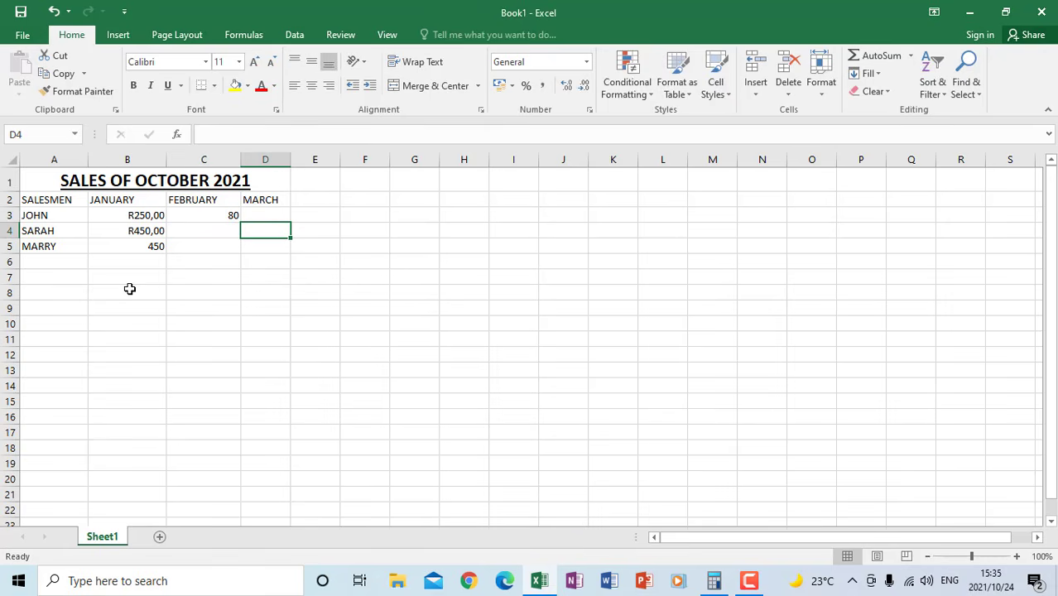
{"action": "type", "text": "50"}
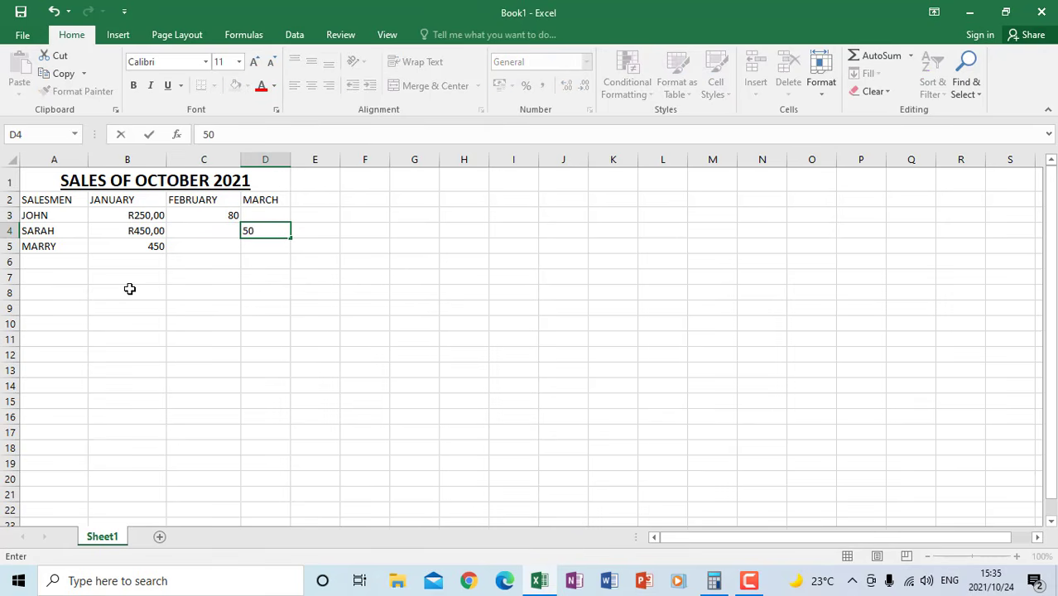
{"action": "key", "text": "Return"}
{"action": "key", "text": "Left"}
{"action": "type", "text": "500"}
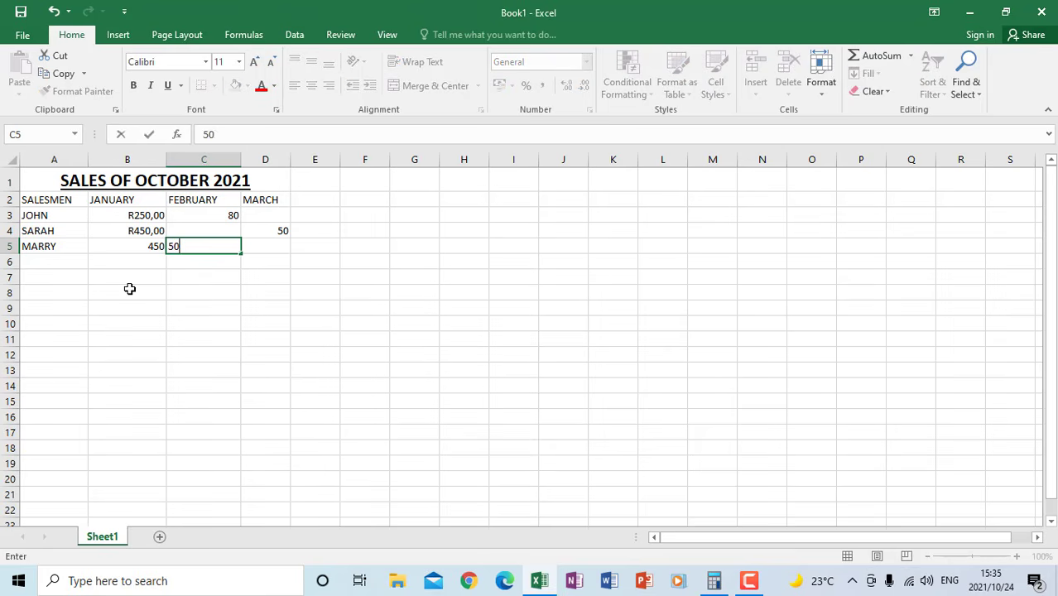
{"action": "key", "text": "Up"}
{"action": "type", "text": "80"}
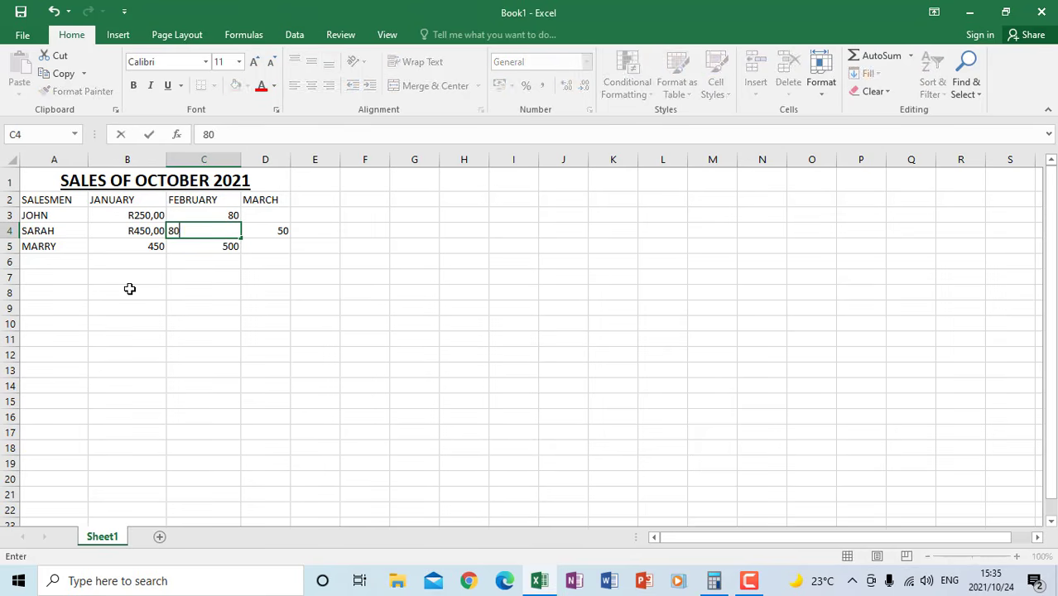
Complete the March column by entering 56 in cell D3 and 80 in cell D5
{"action": "key", "text": "Right"}
{"action": "key", "text": "Up"}
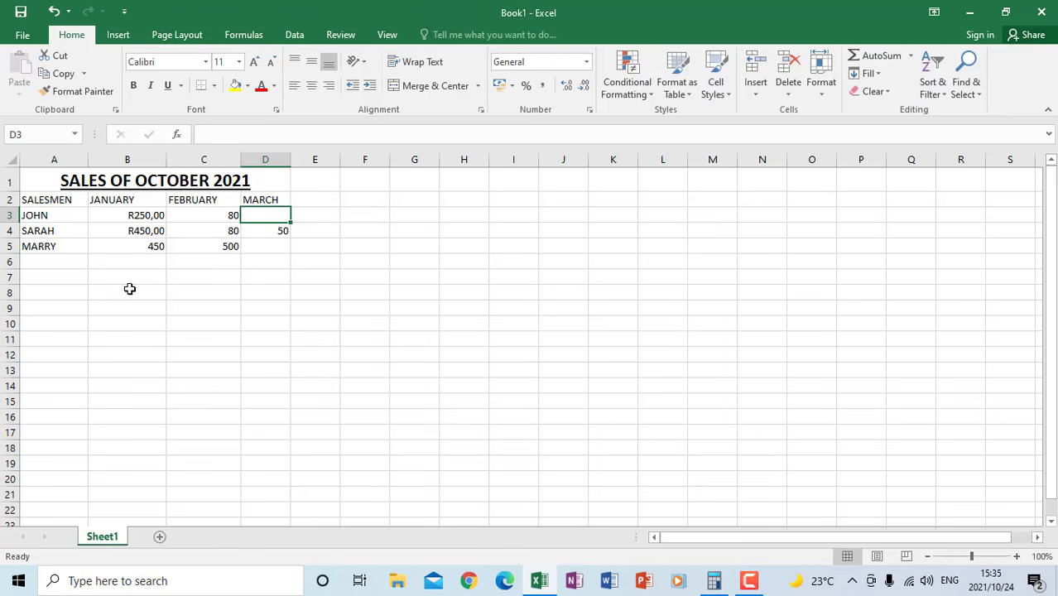
{"action": "type", "text": "56"}
{"action": "key", "text": "Return"}
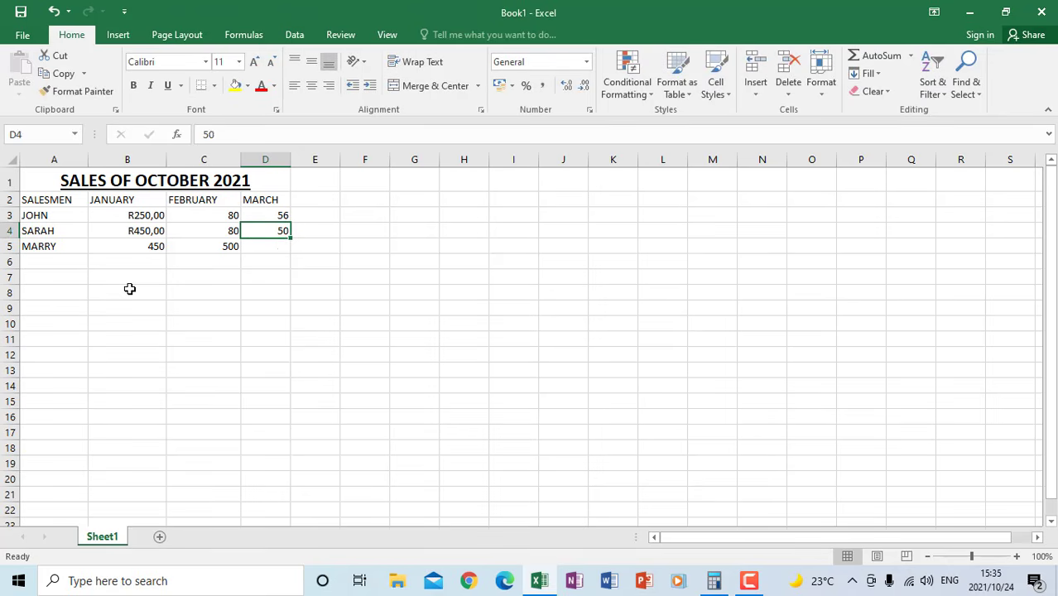
{"action": "key", "text": "Return"}
{"action": "type", "text": "80"}
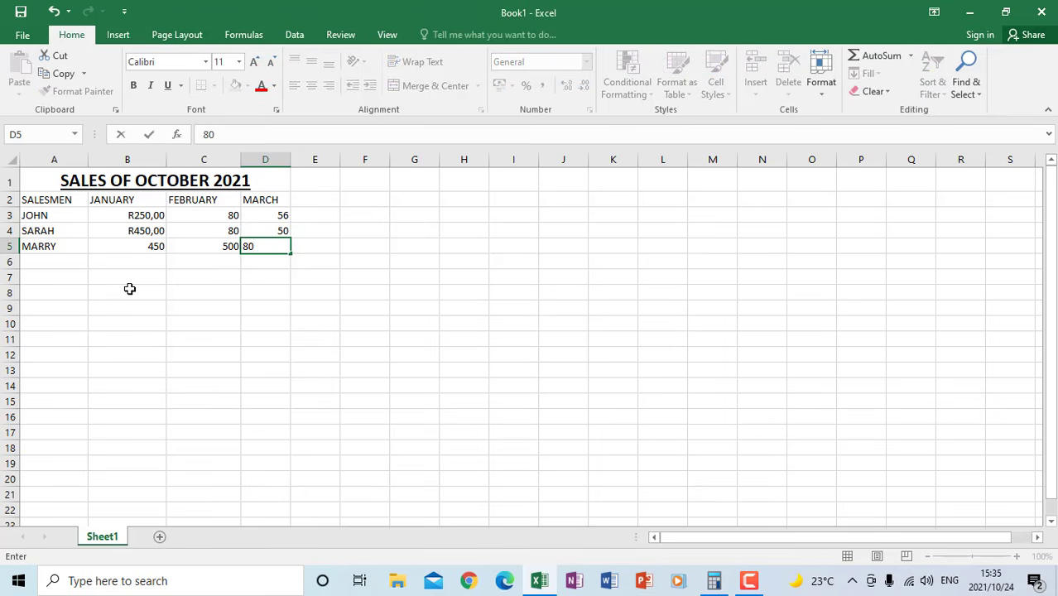
{"action": "key", "text": "Return"}
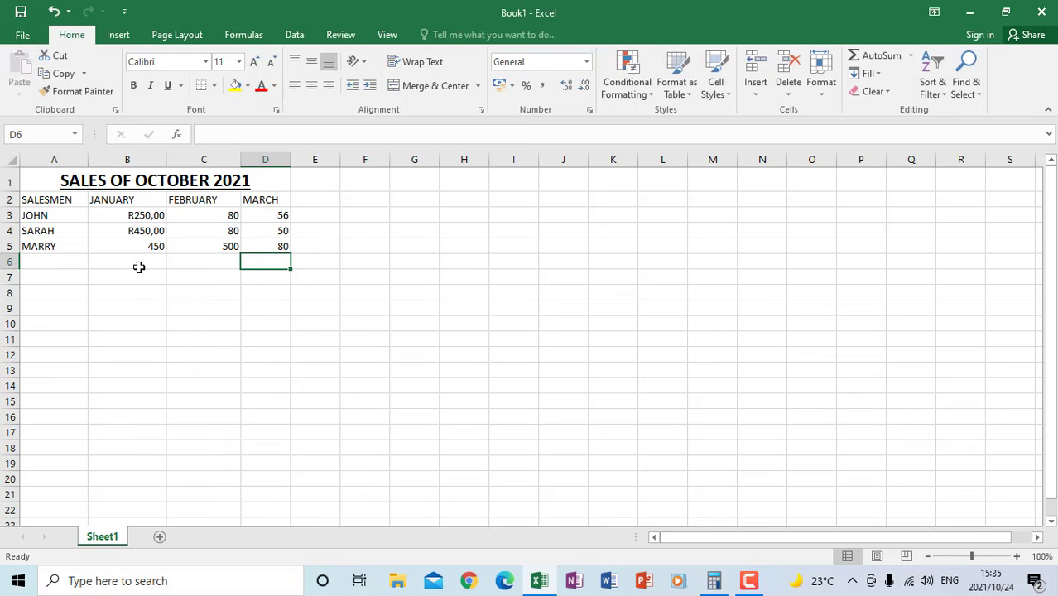
Open the cell formatting for the sales figures in B3 to D5 and choose the Currency category
{"action": "left_click", "coordinate": [111, 212]}
{"action": "left_click_drag", "start_coordinate": [129, 214], "coordinate": [258, 246]}
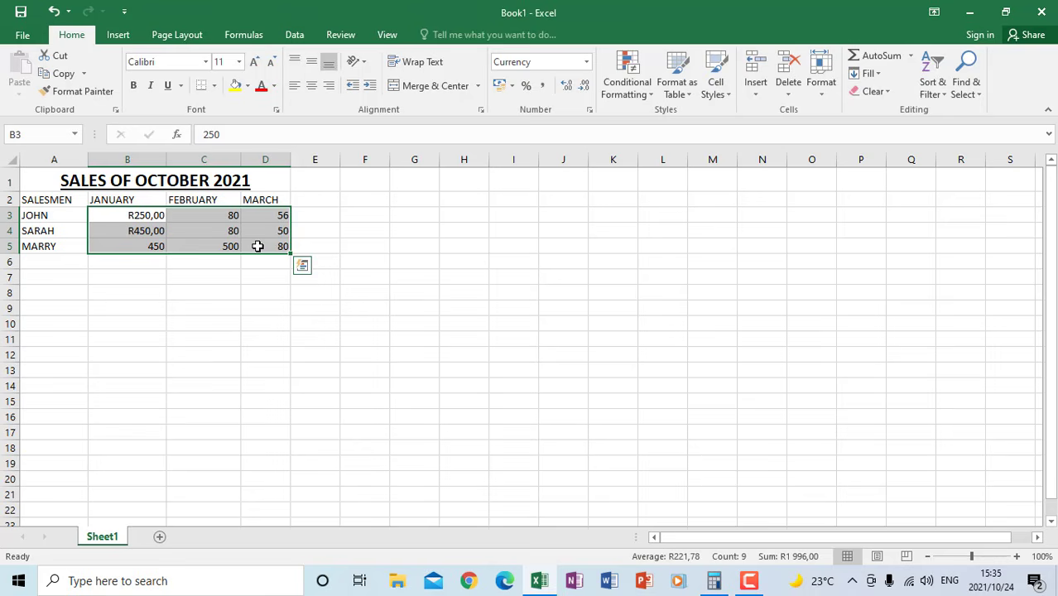
{"action": "right_click", "coordinate": [197, 230]}
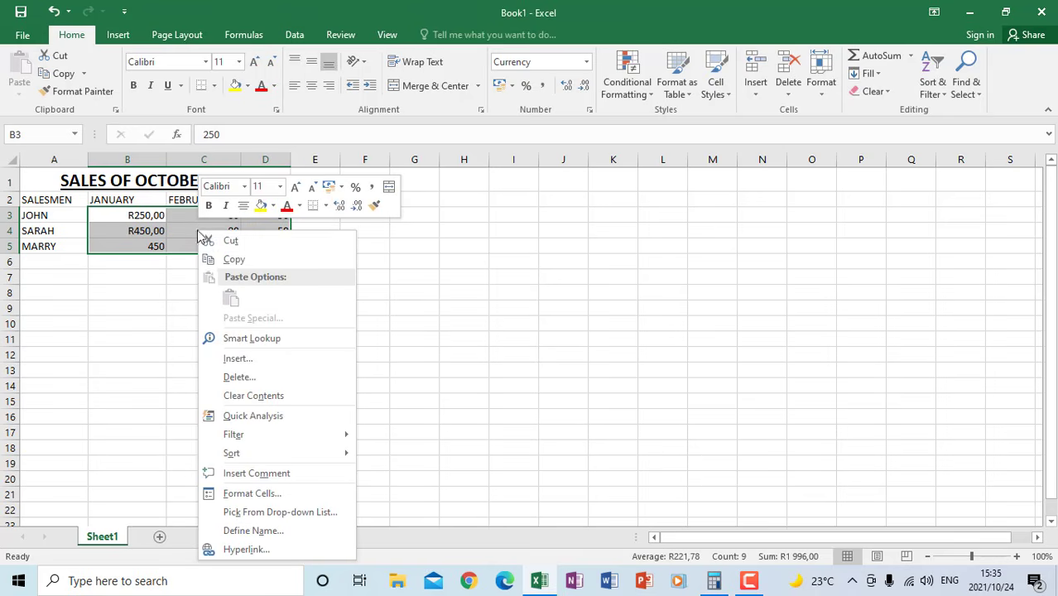
{"action": "left_click", "coordinate": [250, 494]}
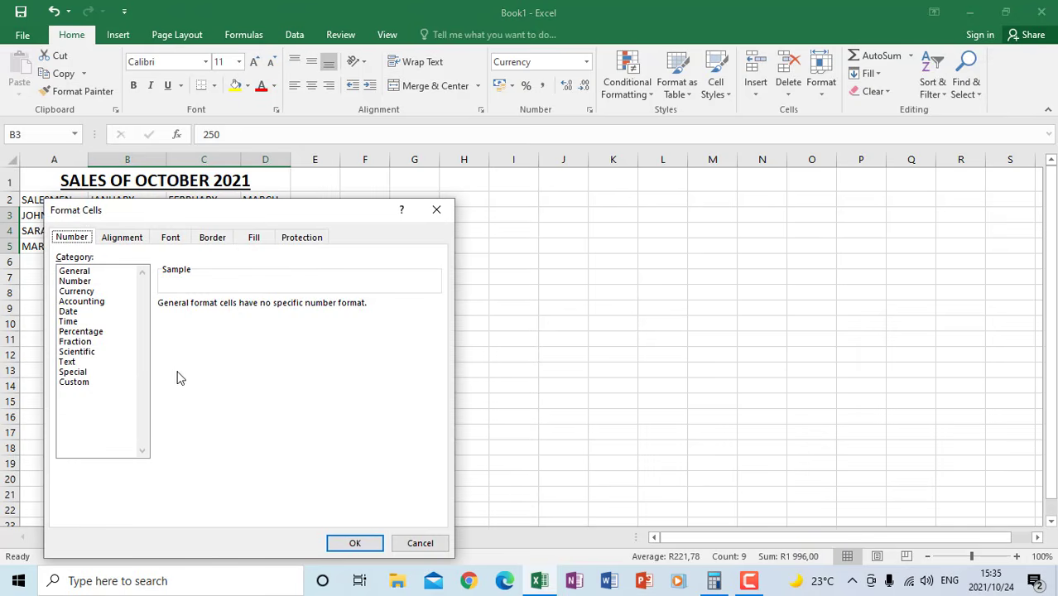
{"action": "left_click", "coordinate": [74, 292]}
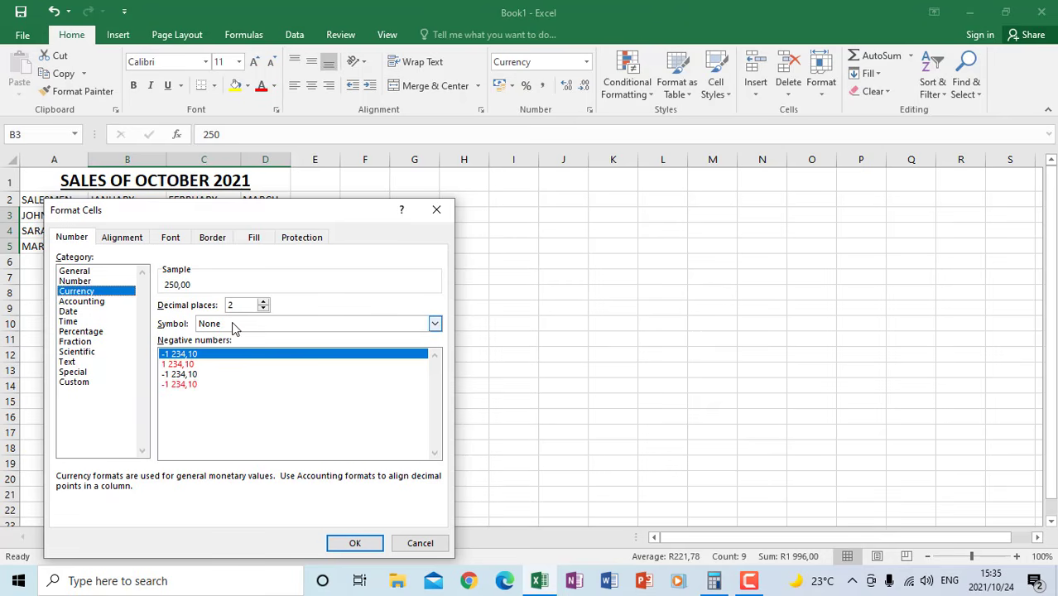
Set the currency symbol to R English (South Africa), apply the format to the sales figures and deselect them
{"action": "left_click", "coordinate": [435, 323]}
{"action": "scroll", "coordinate": [315, 359], "scroll_direction": "down", "scroll_amount": 12}
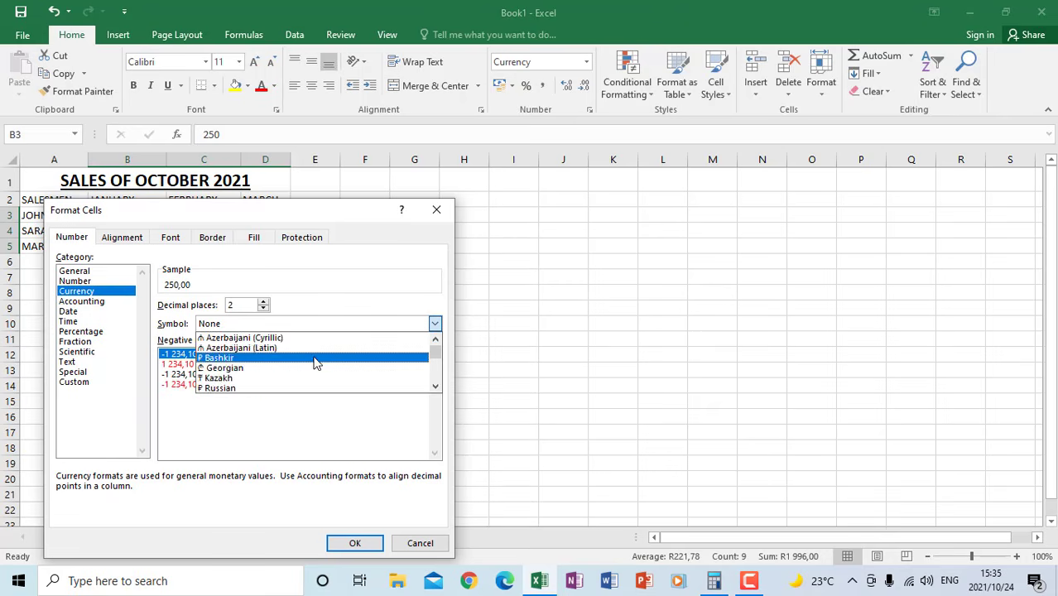
{"action": "scroll", "coordinate": [273, 377], "scroll_direction": "down", "scroll_amount": 15}
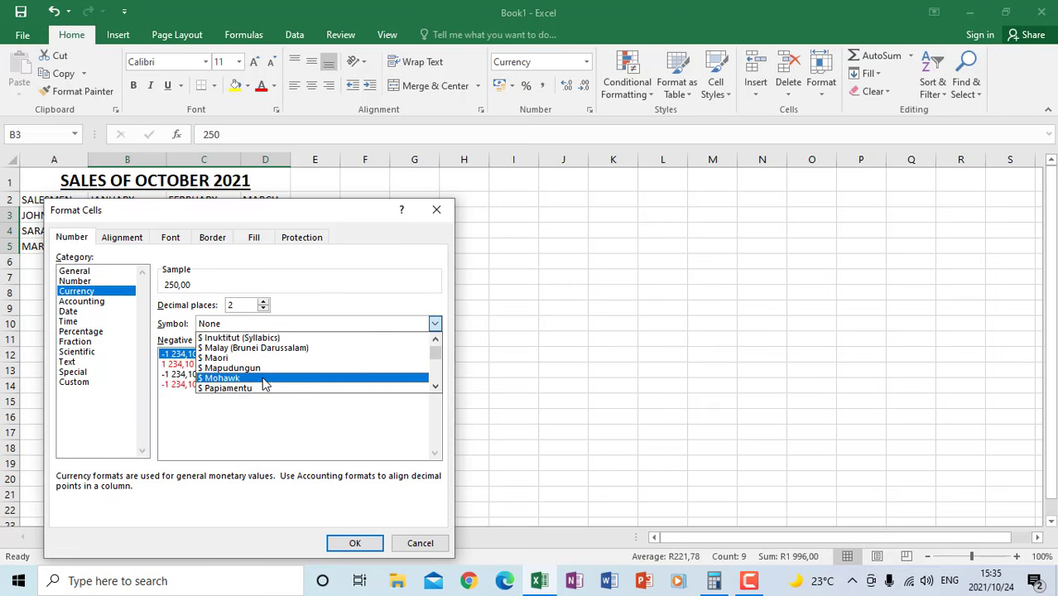
{"action": "scroll", "coordinate": [259, 382], "scroll_direction": "down", "scroll_amount": 15}
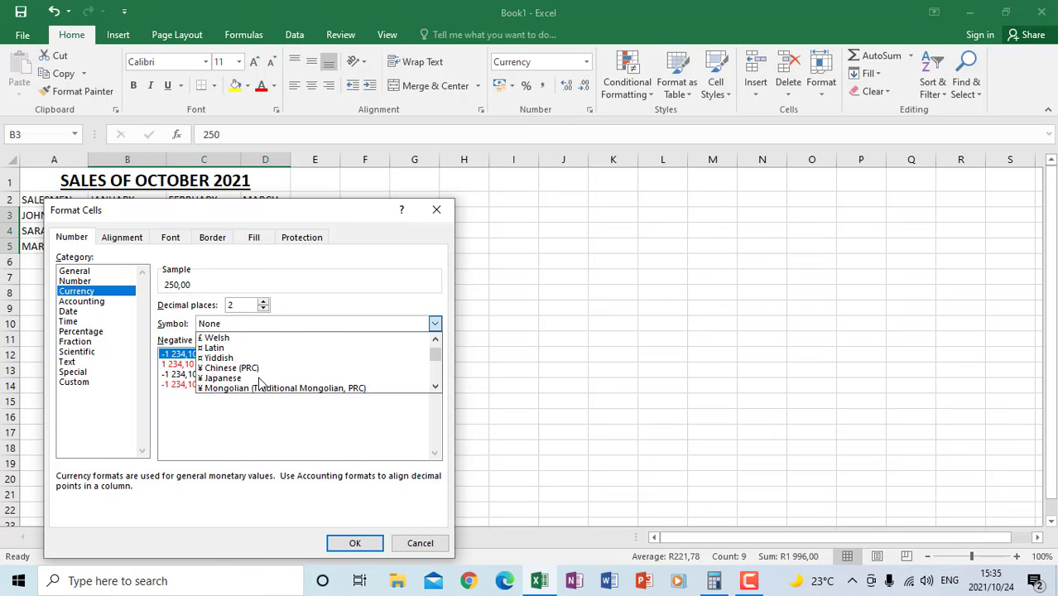
{"action": "scroll", "coordinate": [259, 383], "scroll_direction": "down", "scroll_amount": 15}
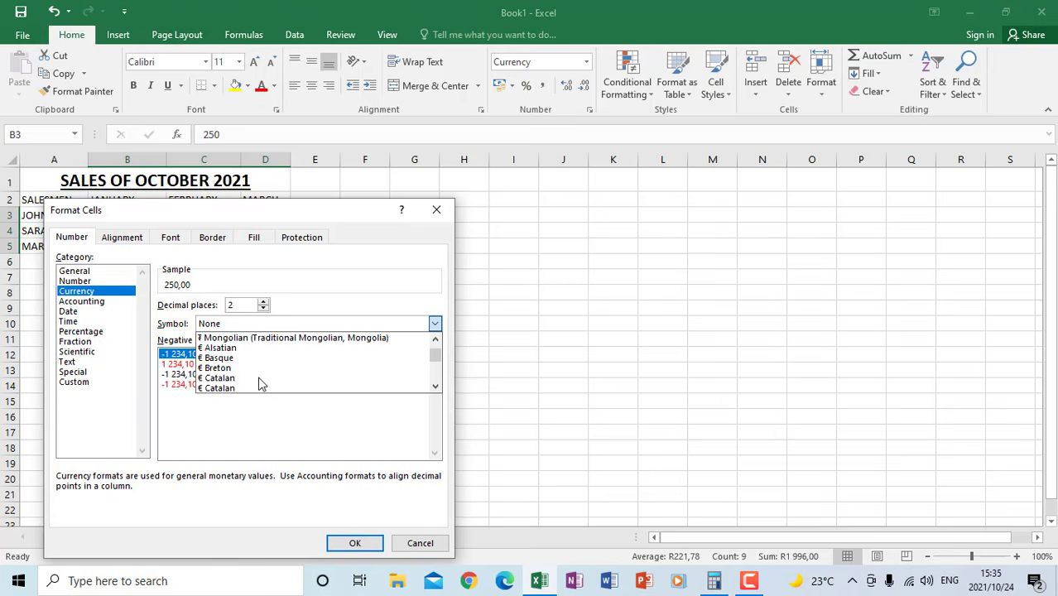
{"action": "scroll", "coordinate": [259, 382], "scroll_direction": "down", "scroll_amount": 15}
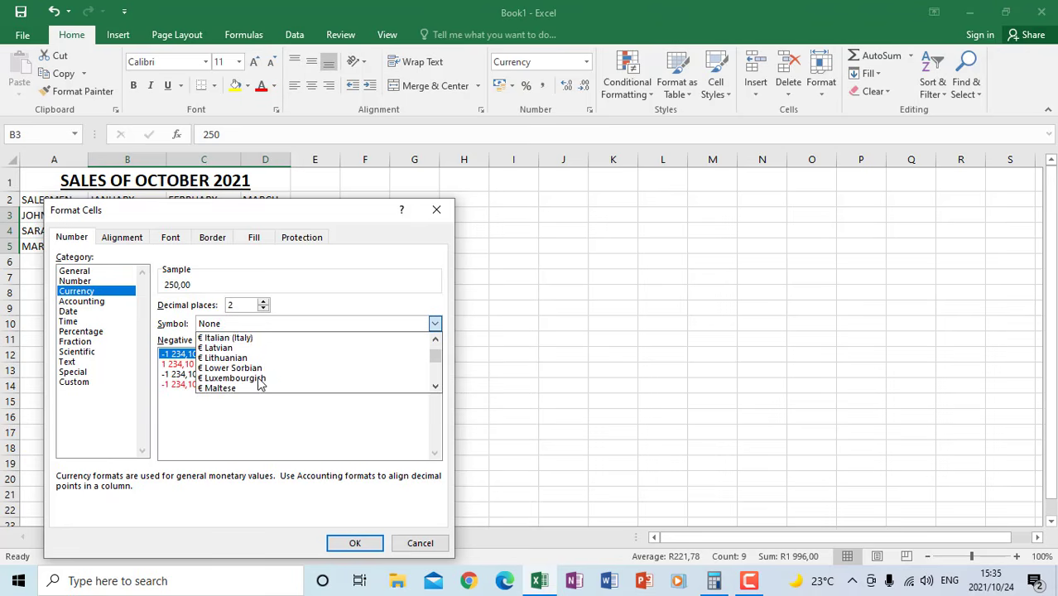
{"action": "scroll", "coordinate": [259, 383], "scroll_direction": "down", "scroll_amount": 15}
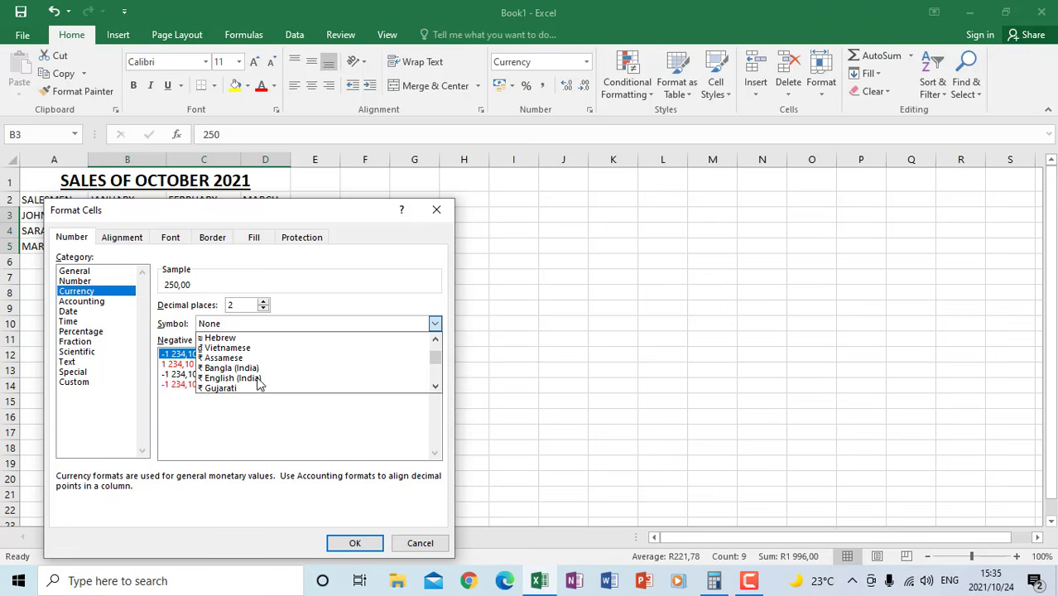
{"action": "scroll", "coordinate": [258, 383], "scroll_direction": "down", "scroll_amount": 15}
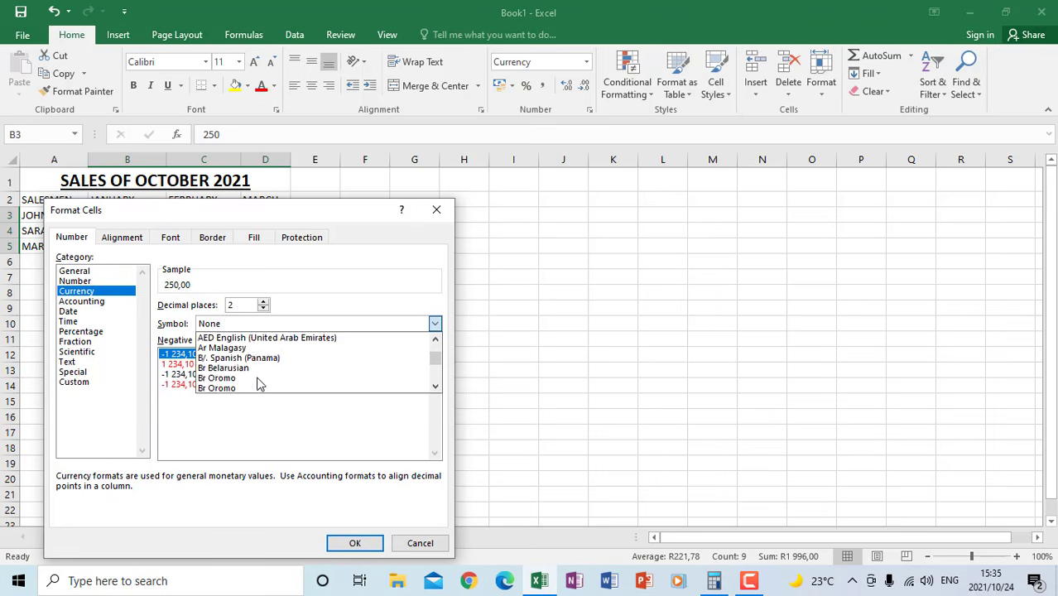
{"action": "scroll", "coordinate": [258, 382], "scroll_direction": "down", "scroll_amount": 15}
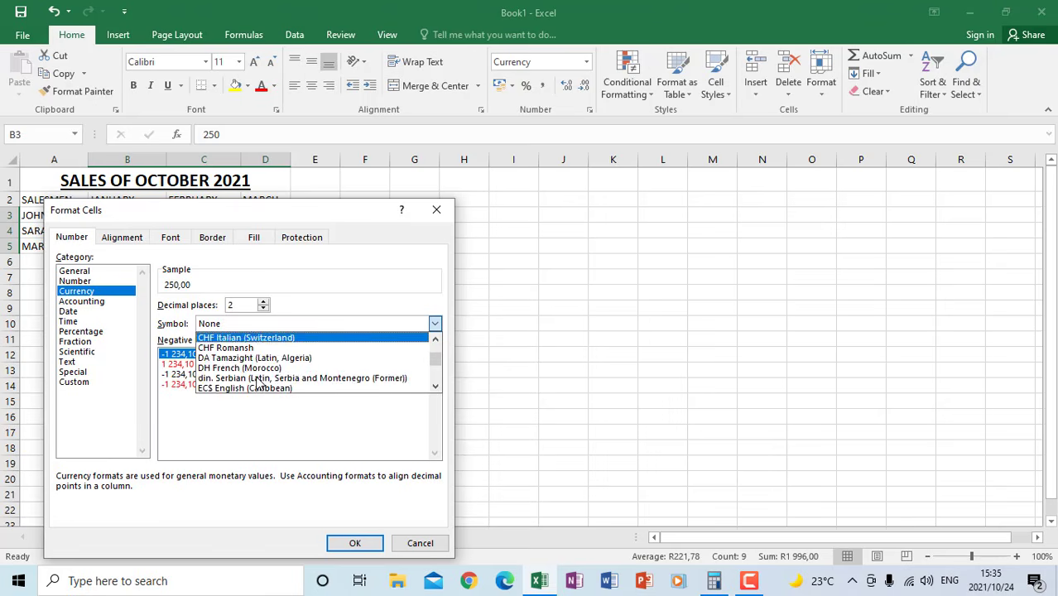
{"action": "scroll", "coordinate": [258, 382], "scroll_direction": "down", "scroll_amount": 15}
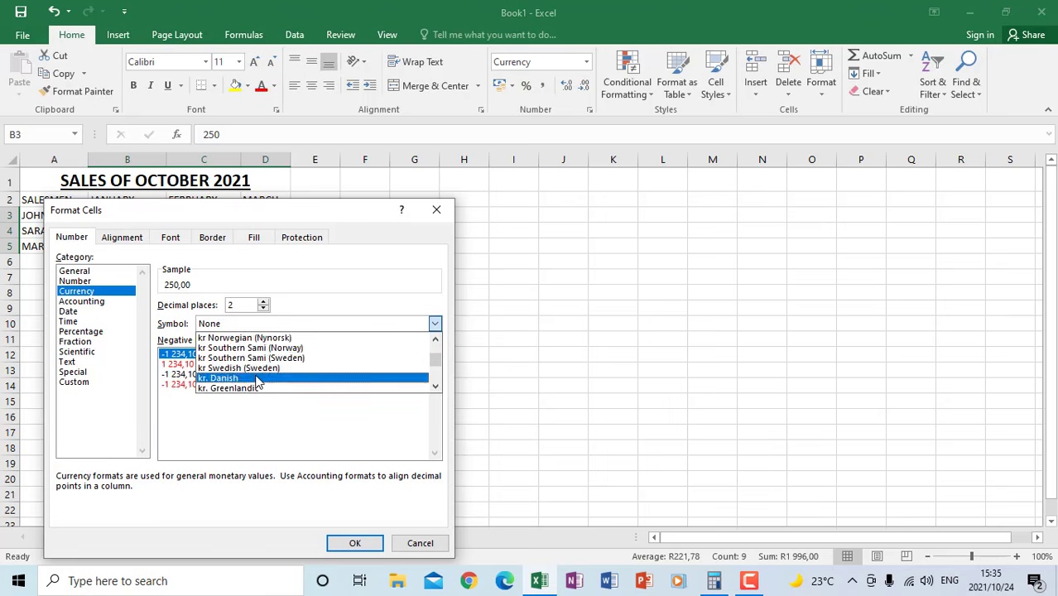
{"action": "scroll", "coordinate": [258, 382], "scroll_direction": "down", "scroll_amount": 2}
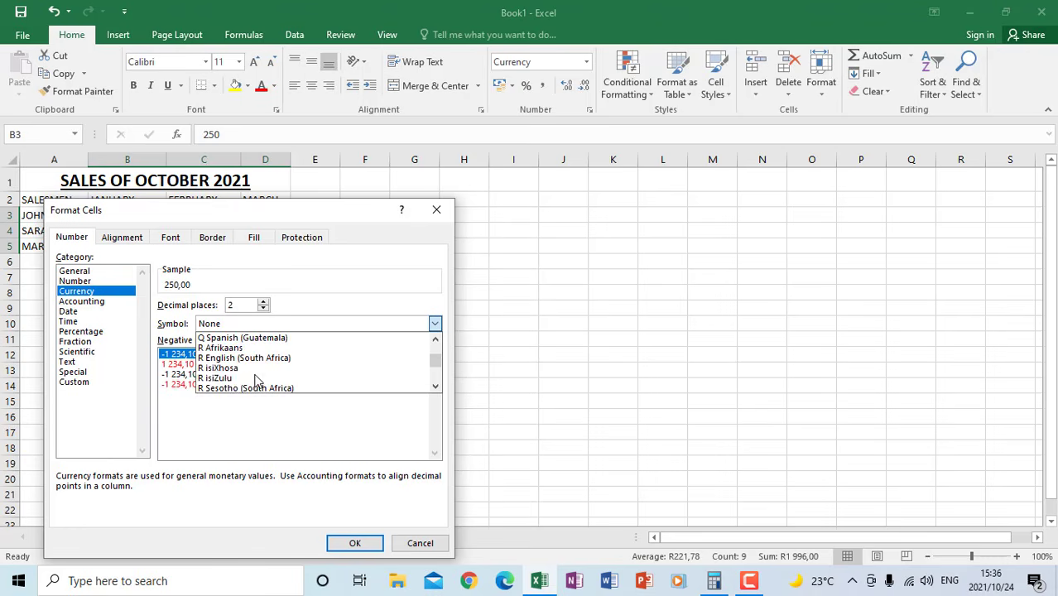
{"action": "scroll", "coordinate": [222, 382], "scroll_direction": "down", "scroll_amount": 5}
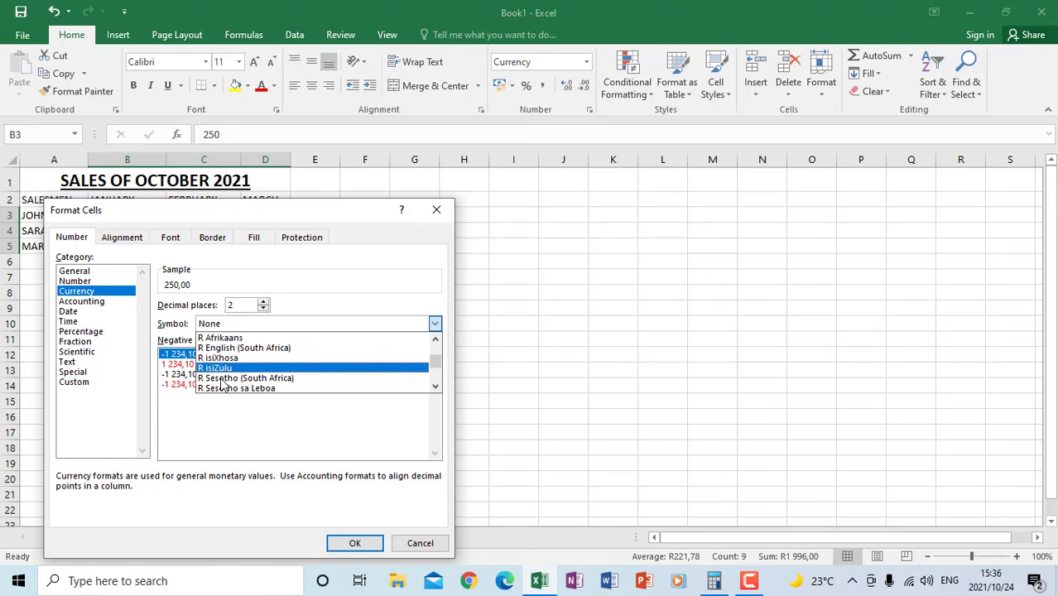
{"action": "scroll", "coordinate": [222, 383], "scroll_direction": "down", "scroll_amount": 1}
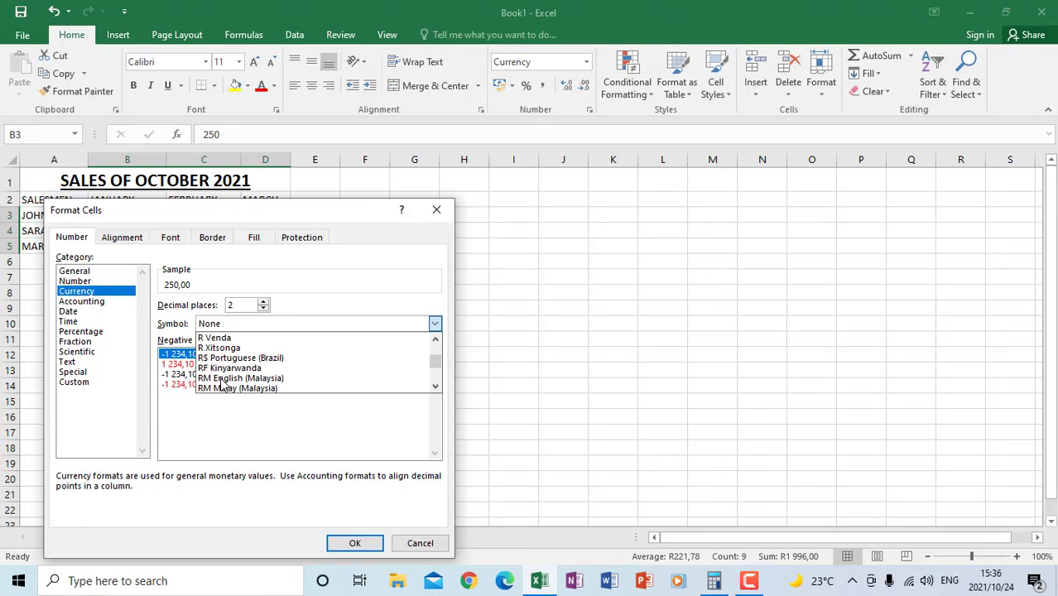
{"action": "scroll", "coordinate": [222, 383], "scroll_direction": "up", "scroll_amount": 5}
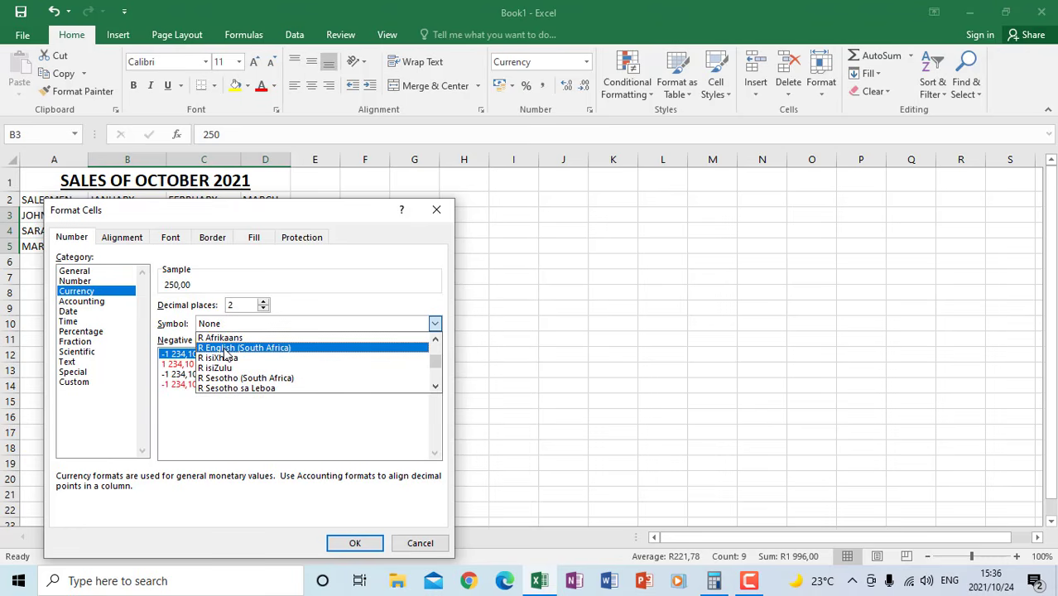
{"action": "left_click", "coordinate": [224, 349]}
{"action": "left_click", "coordinate": [351, 545]}
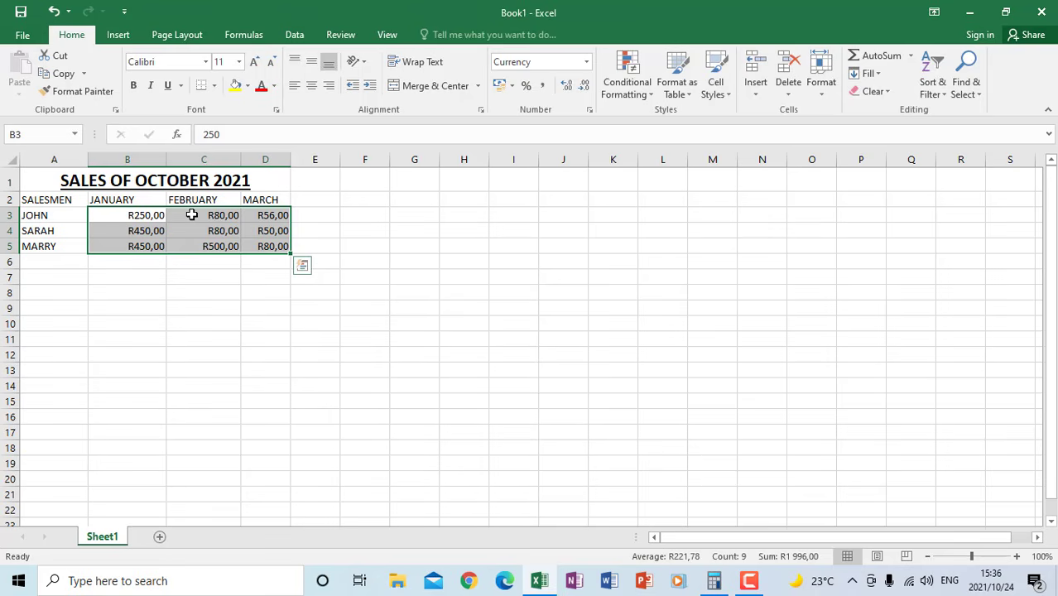
{"action": "left_click", "coordinate": [229, 298]}
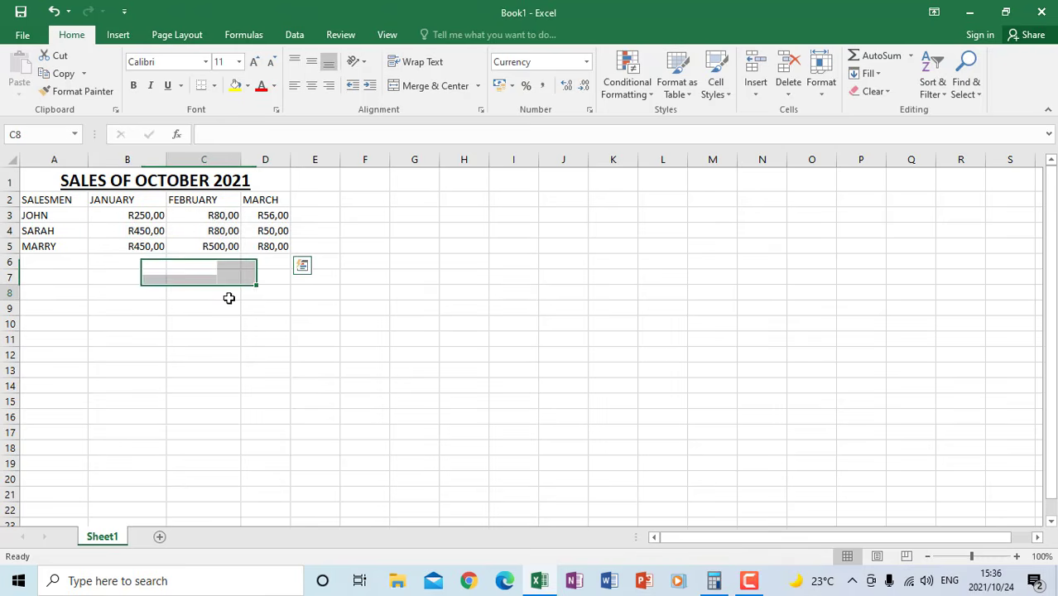
Review the Currency format settings of the sales figures in B3 to D5, confirm them and deselect the figures
{"action": "left_click", "coordinate": [145, 218]}
{"action": "left_click_drag", "start_coordinate": [146, 218], "coordinate": [274, 246]}
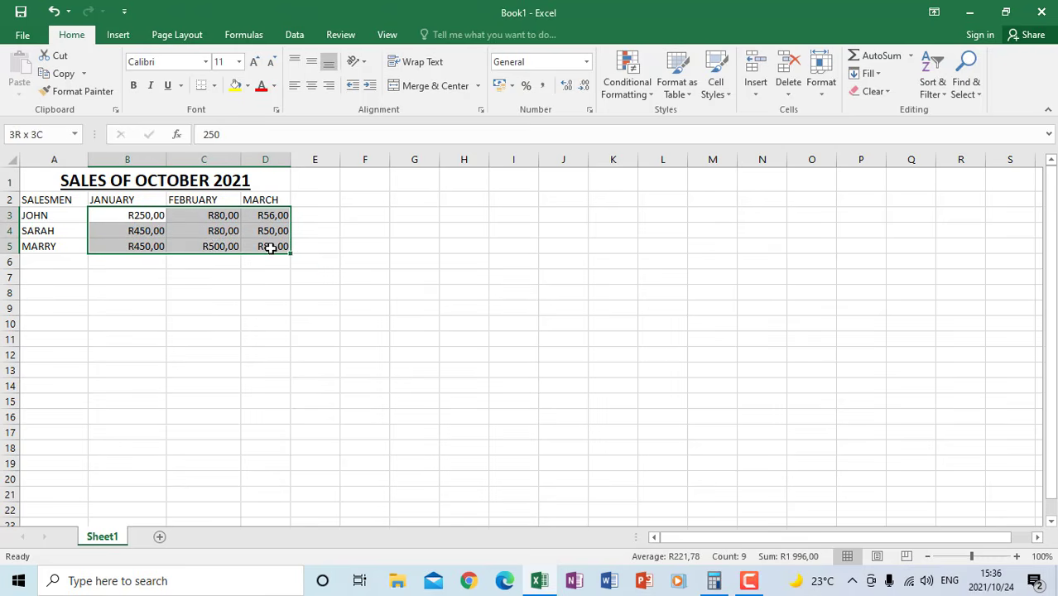
{"action": "right_click", "coordinate": [141, 219]}
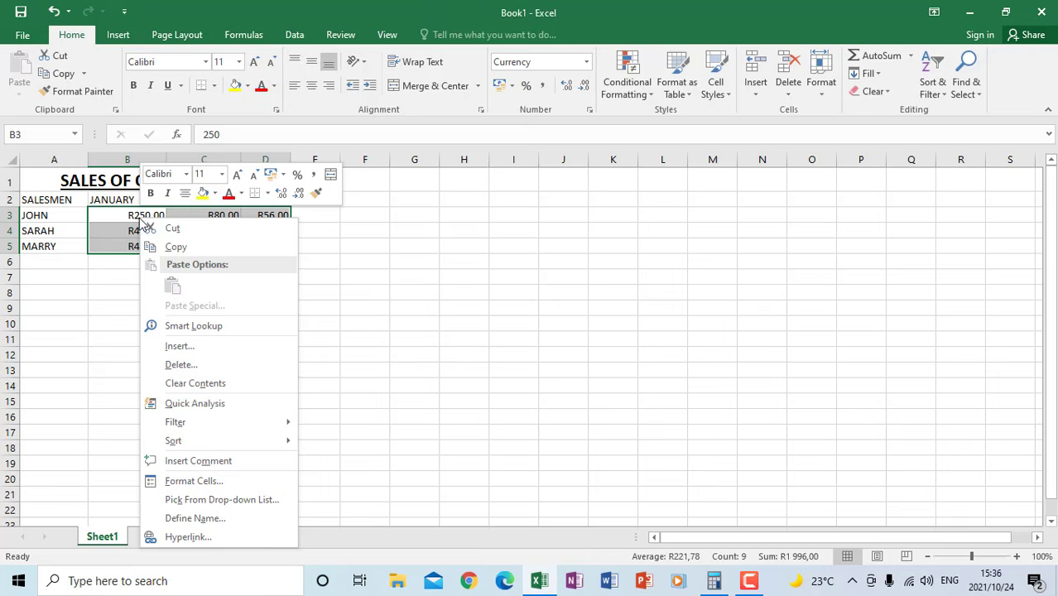
{"action": "left_click", "coordinate": [192, 483]}
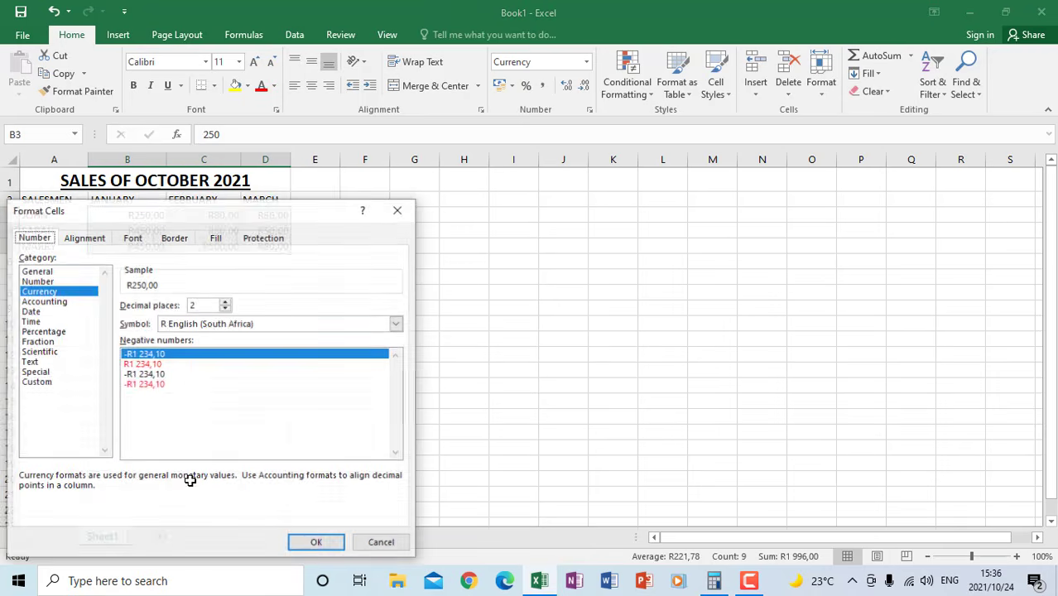
{"action": "left_click", "coordinate": [48, 295]}
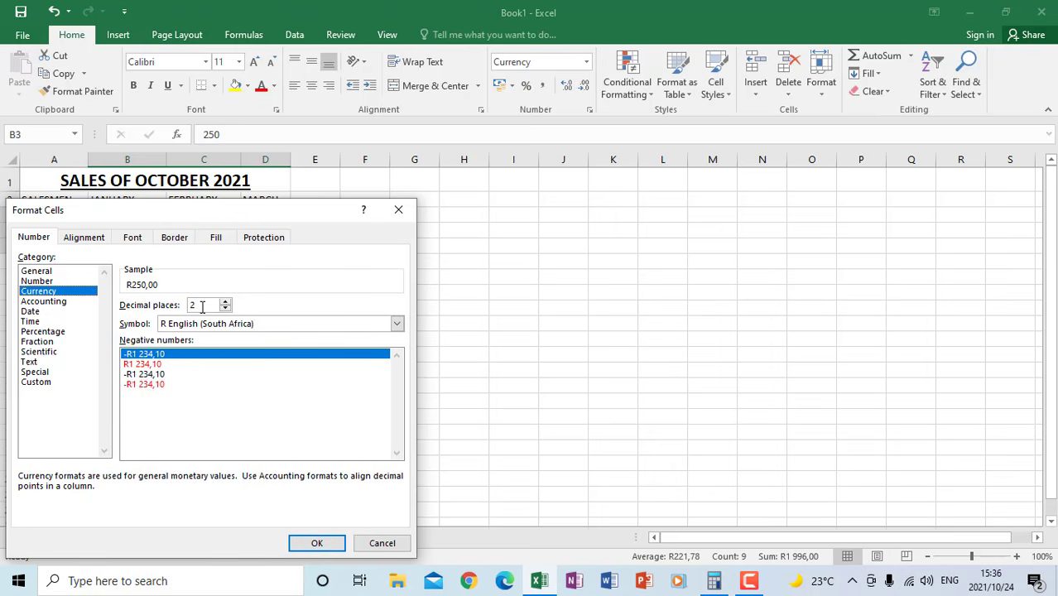
{"action": "left_click", "coordinate": [319, 542]}
{"action": "left_click", "coordinate": [296, 354]}
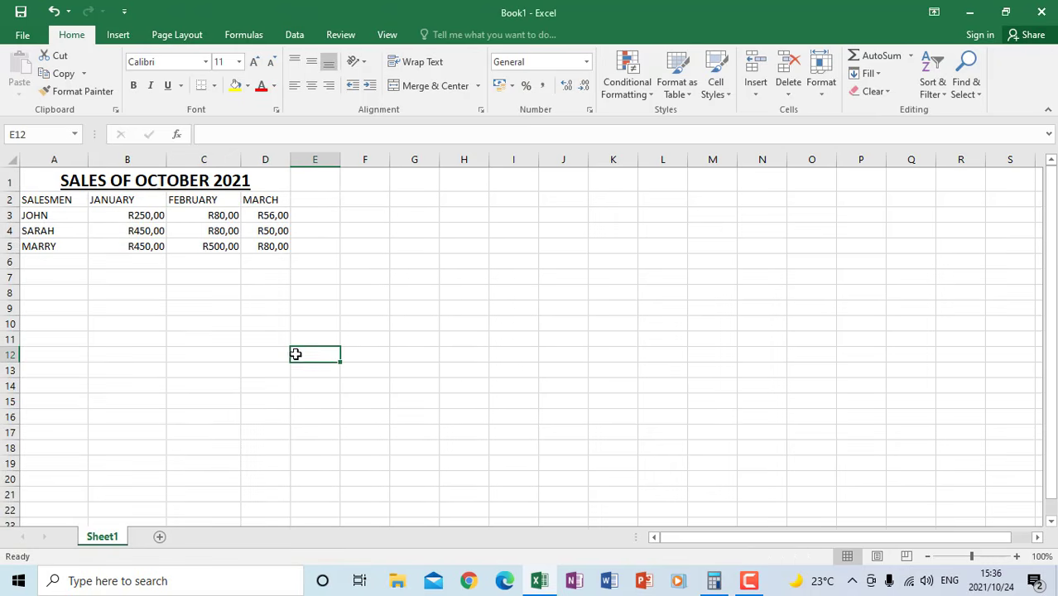
Make the column headings in A2 to D2 bold and italic
{"action": "left_click_drag", "start_coordinate": [50, 199], "coordinate": [258, 198]}
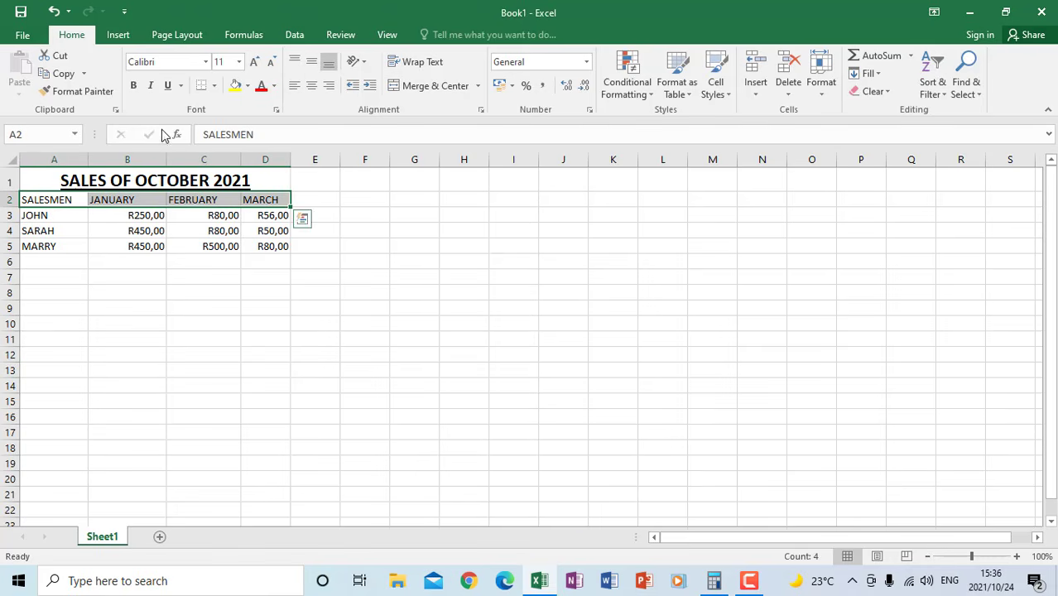
{"action": "left_click", "coordinate": [134, 89]}
{"action": "left_click", "coordinate": [151, 88]}
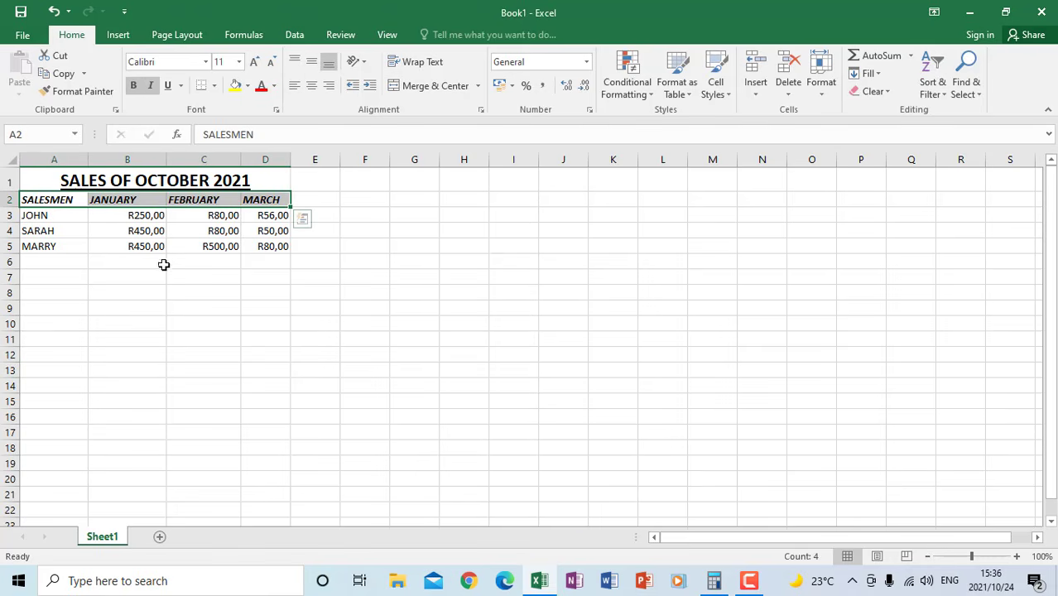
{"action": "left_click", "coordinate": [162, 279]}
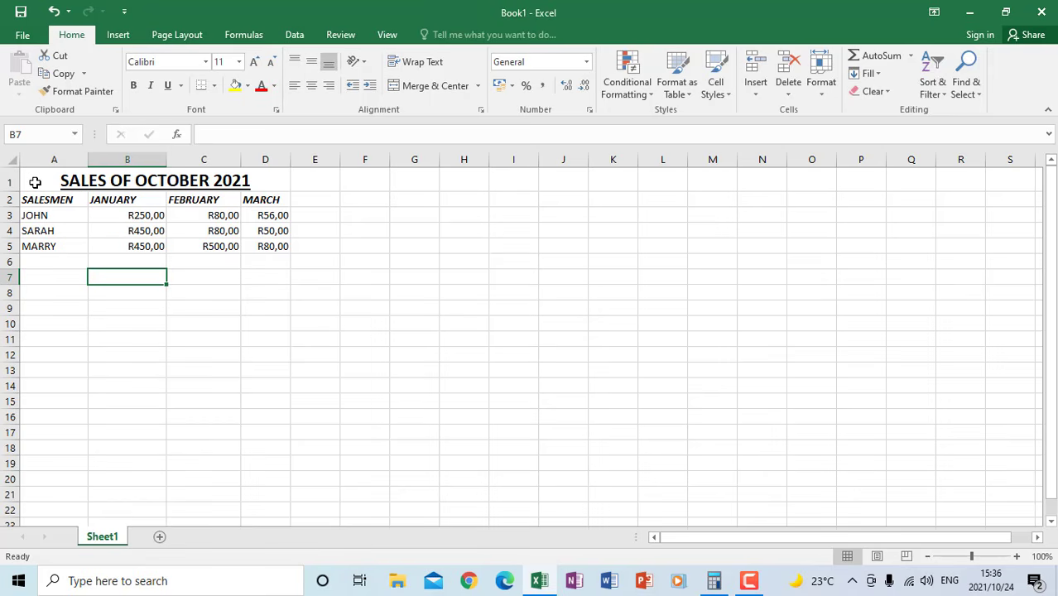
Apply All Borders to the whole sales table from the title in A1 to D5
{"action": "left_click_drag", "start_coordinate": [35, 182], "coordinate": [193, 252]}
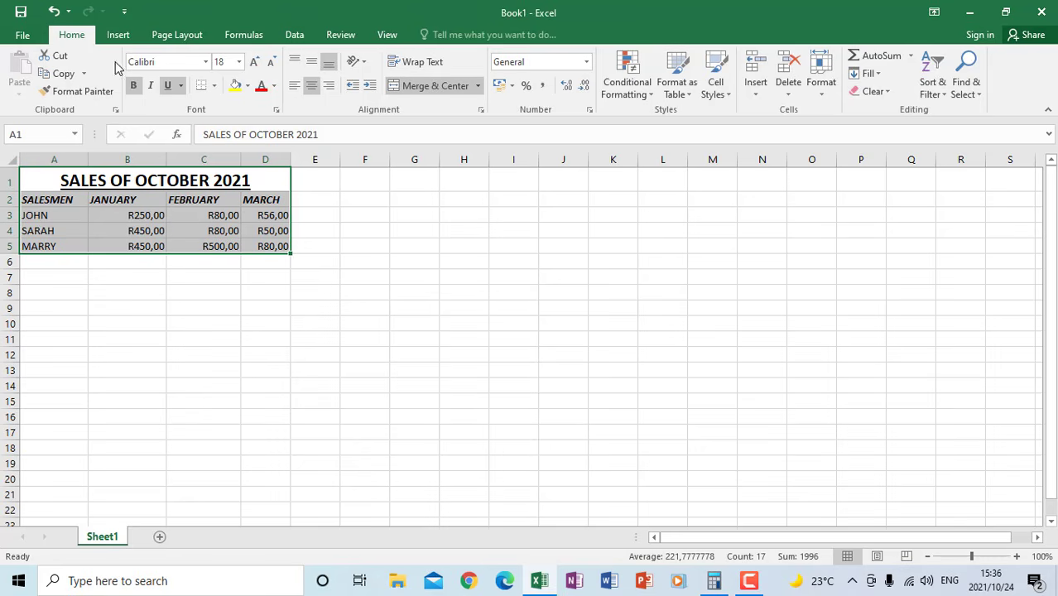
{"action": "left_click", "coordinate": [213, 86]}
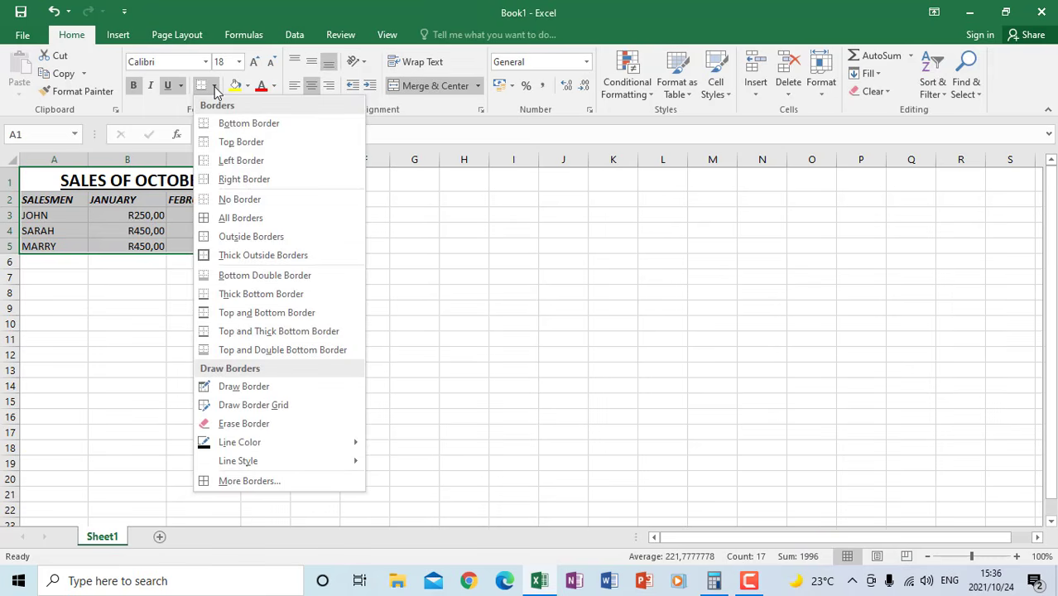
{"action": "left_click", "coordinate": [236, 221]}
{"action": "left_click", "coordinate": [194, 317]}
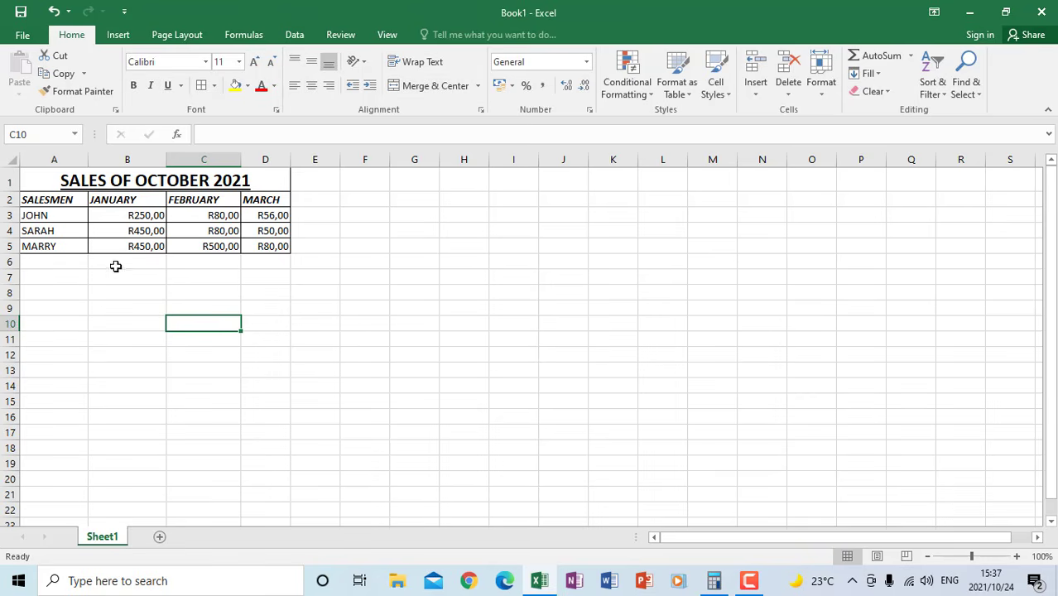
Format the empty row A6 to D6 with a double-line border along its upper and lower edges
{"action": "left_click", "coordinate": [46, 262]}
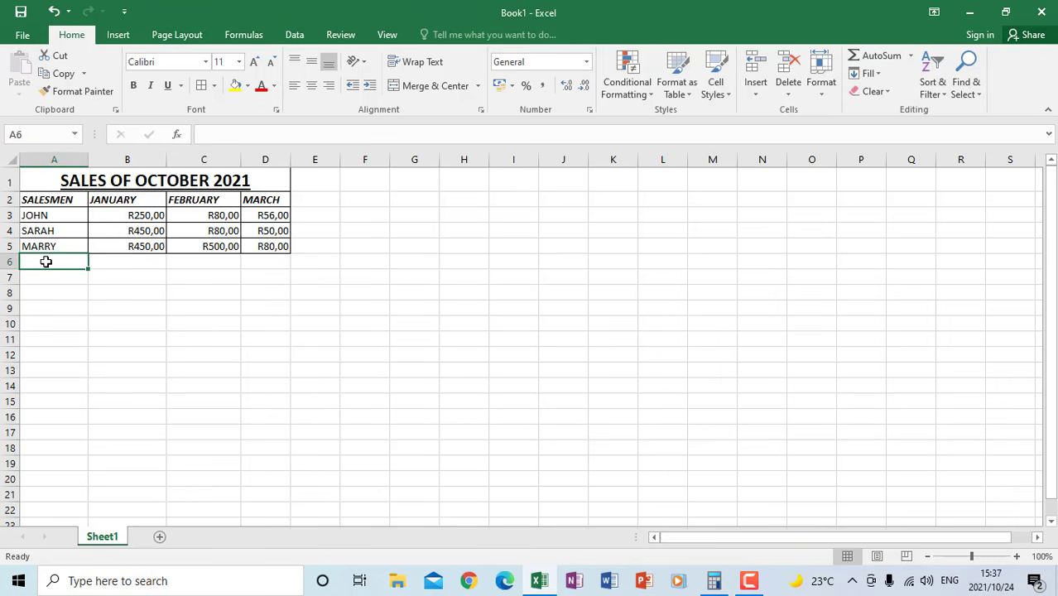
{"action": "left_click_drag", "start_coordinate": [48, 262], "coordinate": [248, 268]}
{"action": "right_click", "coordinate": [141, 261]}
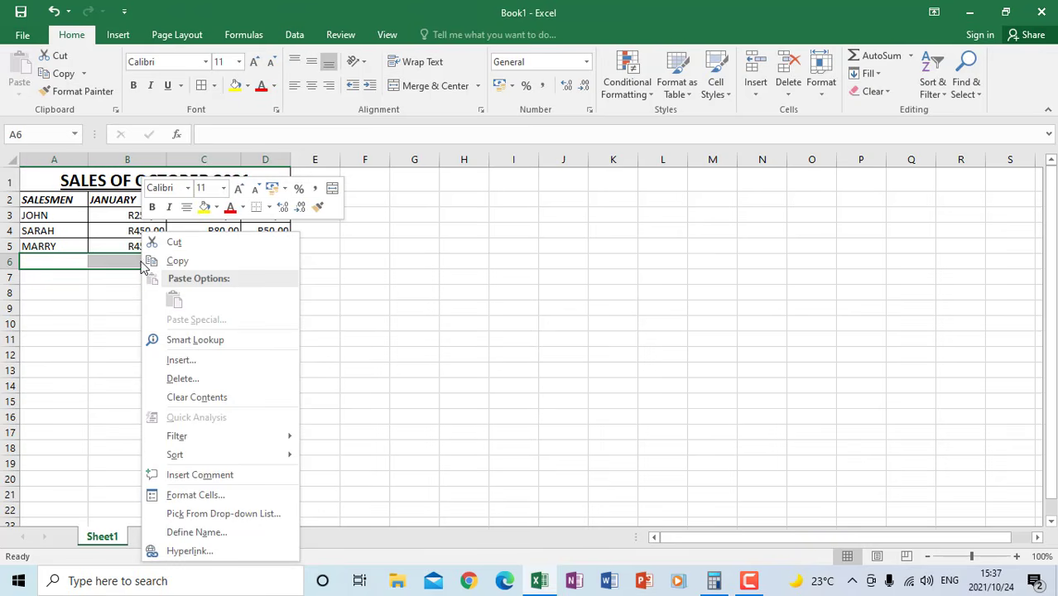
{"action": "left_click", "coordinate": [199, 494]}
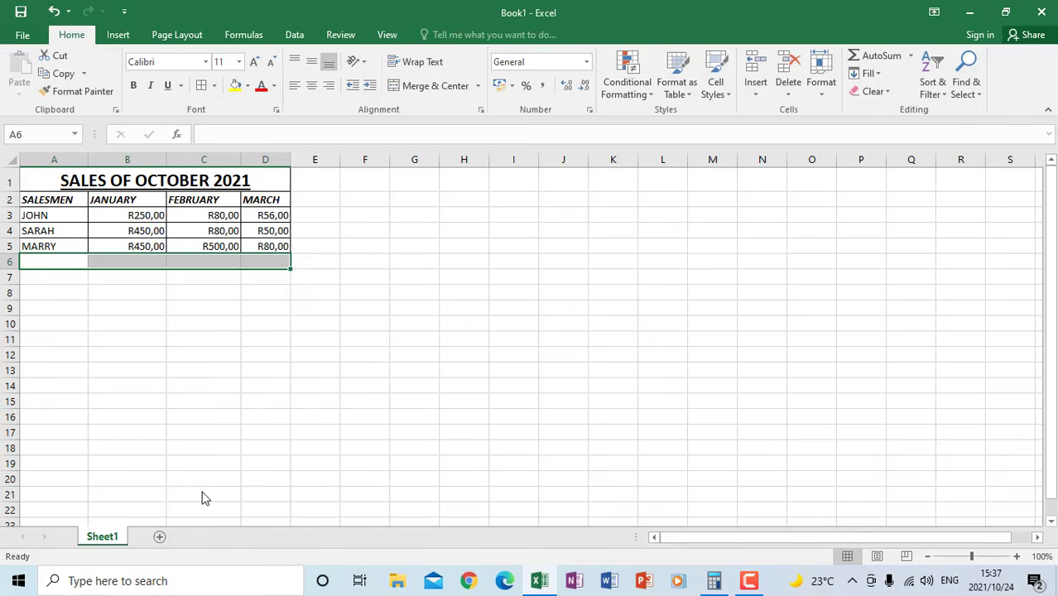
{"action": "left_click", "coordinate": [173, 240]}
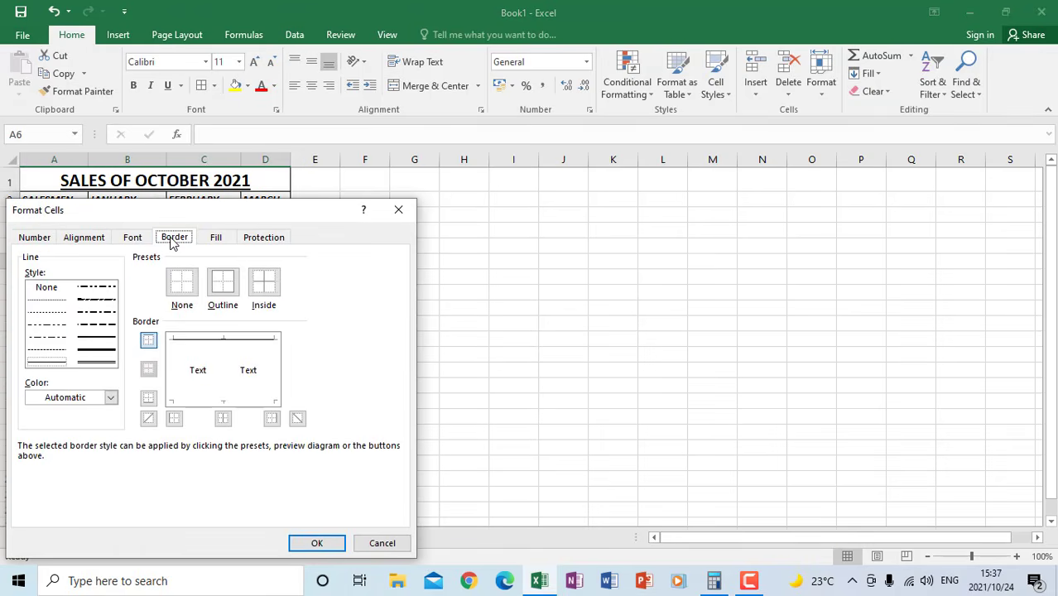
{"action": "left_click", "coordinate": [100, 364]}
{"action": "left_click", "coordinate": [205, 403]}
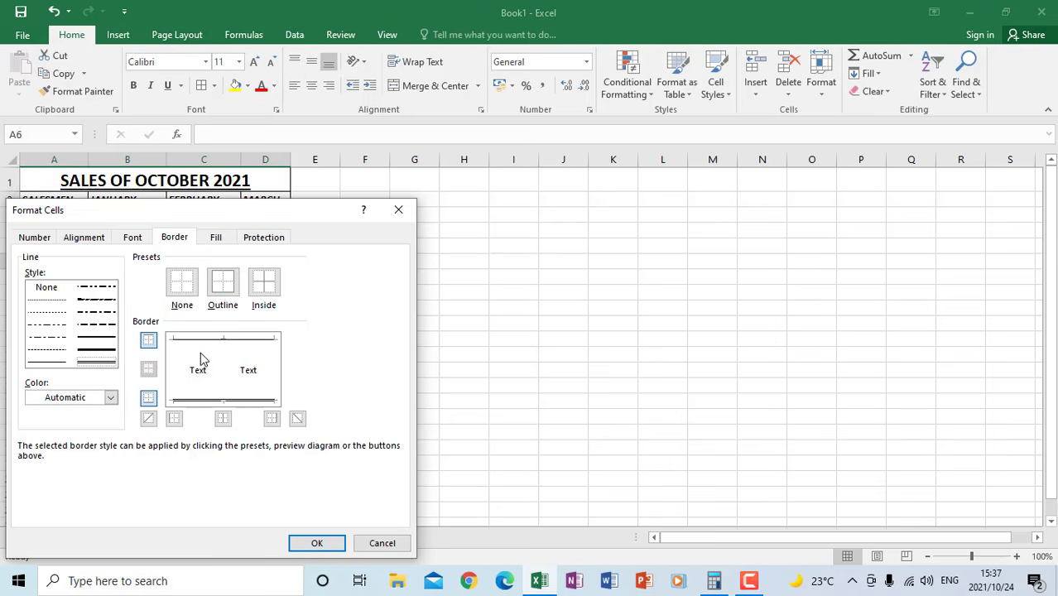
{"action": "left_click", "coordinate": [206, 350]}
{"action": "left_click_drag", "start_coordinate": [196, 213], "coordinate": [534, 176]}
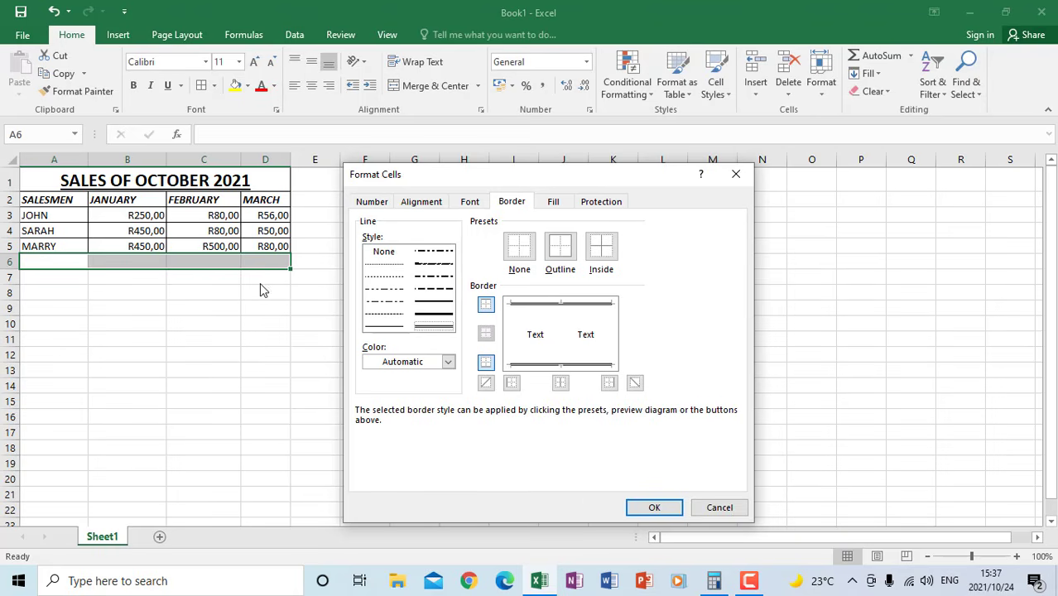
{"action": "left_click", "coordinate": [654, 507]}
{"action": "left_click", "coordinate": [261, 354]}
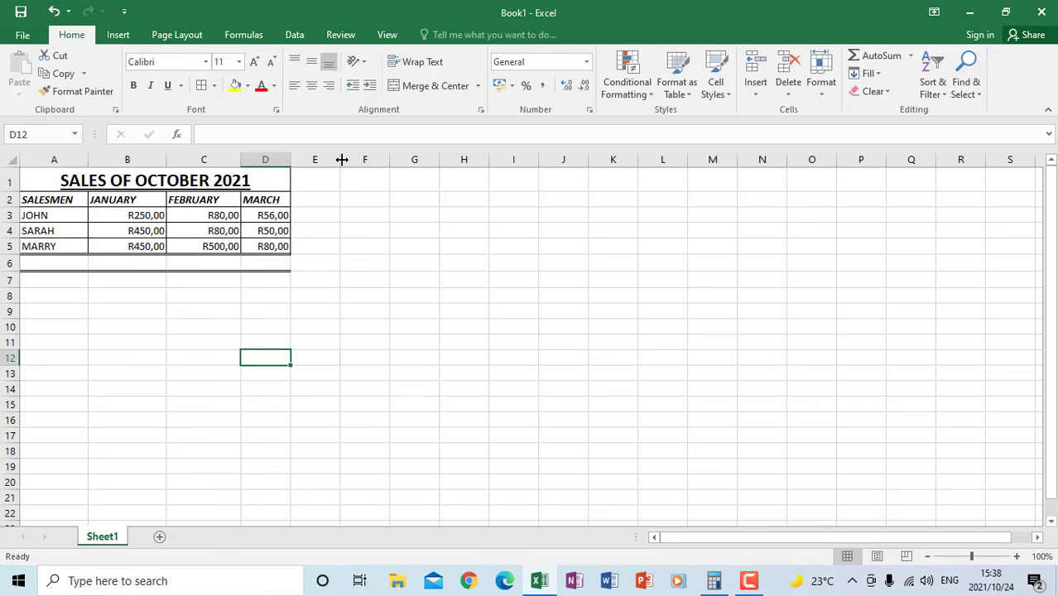
Widen column E and enter the heading BONUS in cell E2
{"action": "left_click_drag", "start_coordinate": [343, 158], "coordinate": [376, 159]}
{"action": "left_click", "coordinate": [309, 200]}
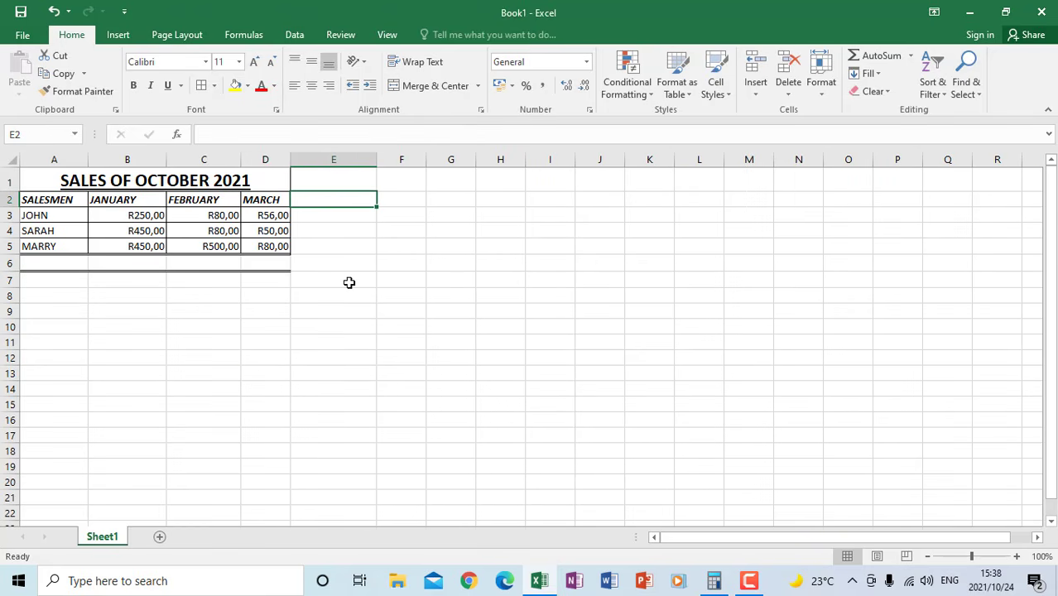
{"action": "type", "text": "BON"}
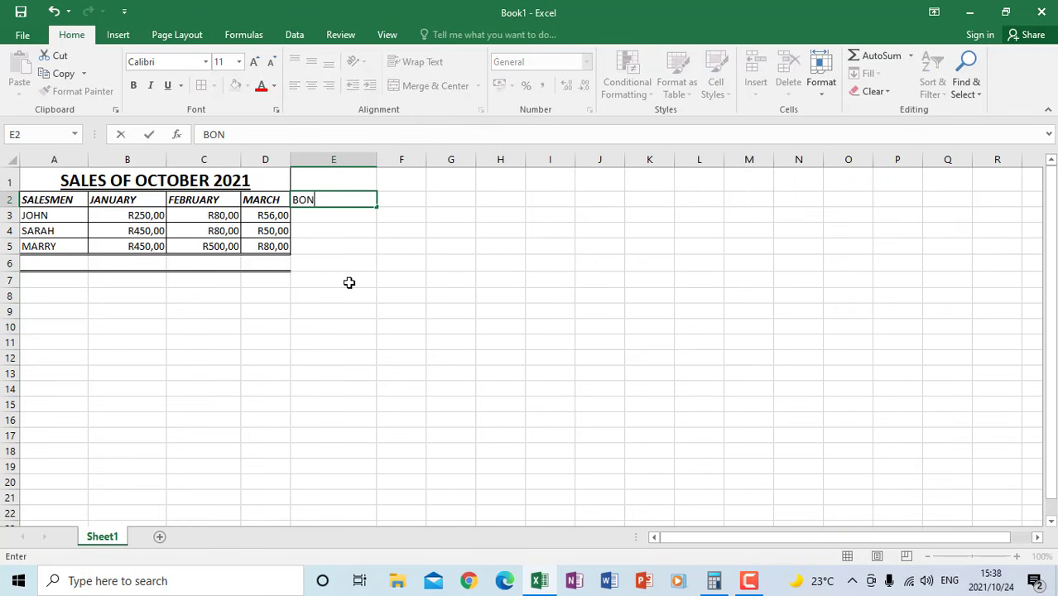
{"action": "type", "text": "US"}
{"action": "left_click", "coordinate": [350, 282]}
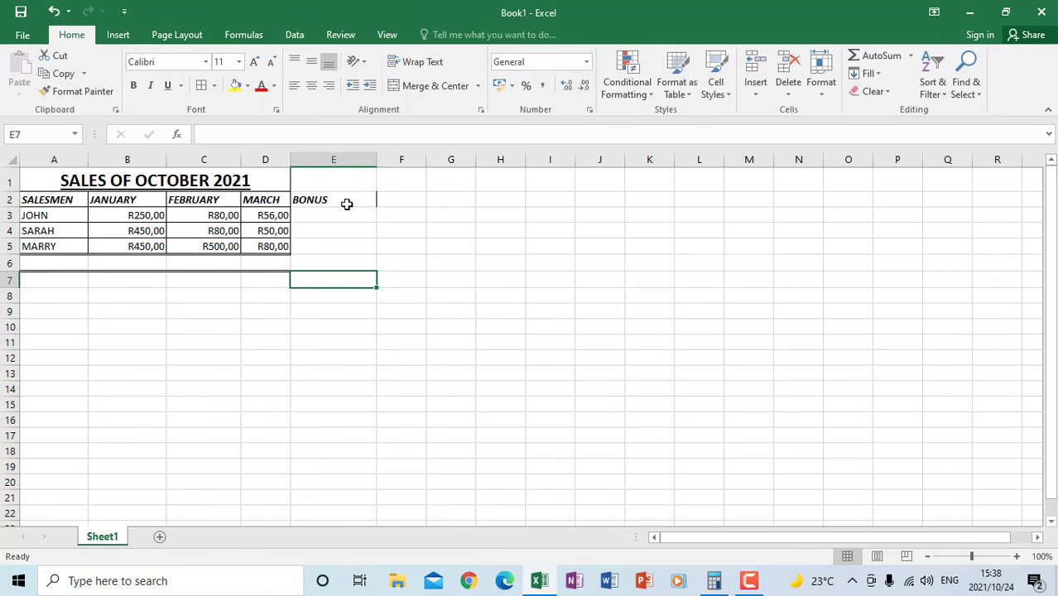
Apply All Borders to the bonus column from E2 to E5
{"action": "left_click", "coordinate": [313, 199]}
{"action": "left_click_drag", "start_coordinate": [312, 200], "coordinate": [315, 249]}
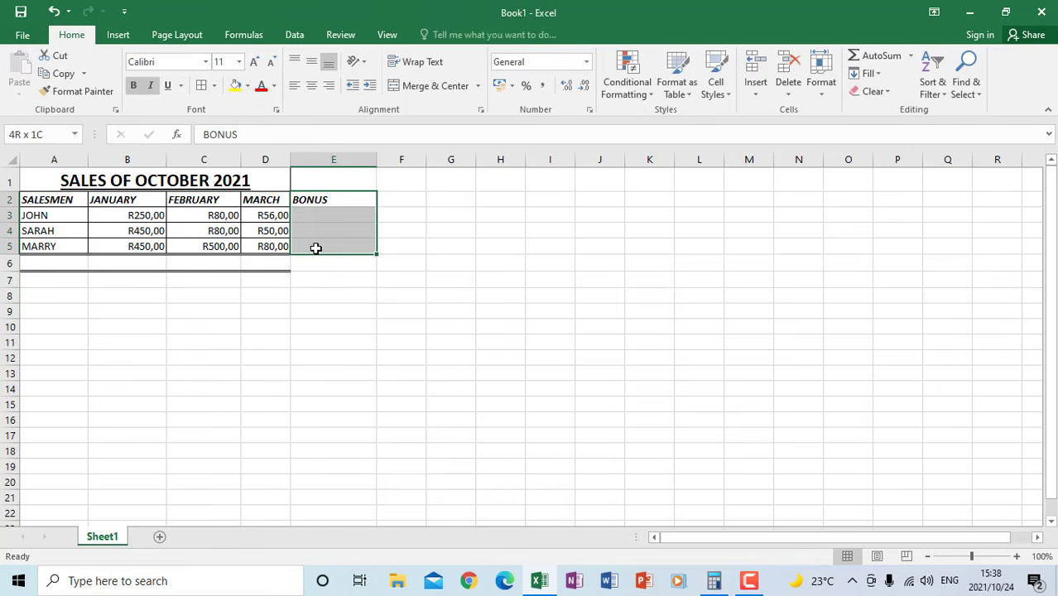
{"action": "left_click", "coordinate": [201, 85]}
{"action": "left_click", "coordinate": [336, 326]}
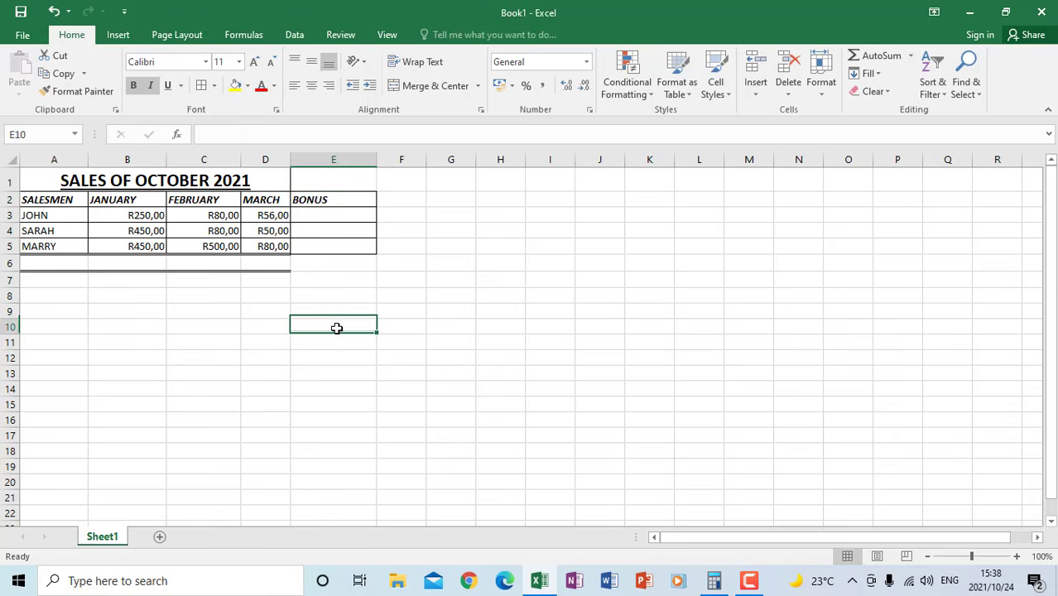
Calculate the first salesperson's bonus in cell E3 with the formula =B3*10%
{"action": "left_click", "coordinate": [319, 215]}
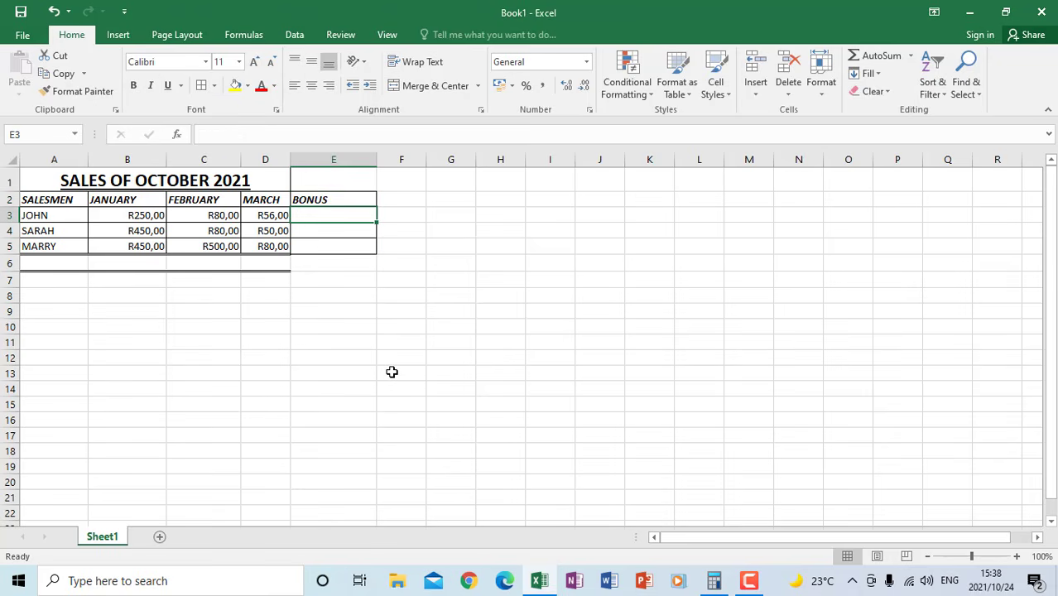
{"action": "type", "text": "="}
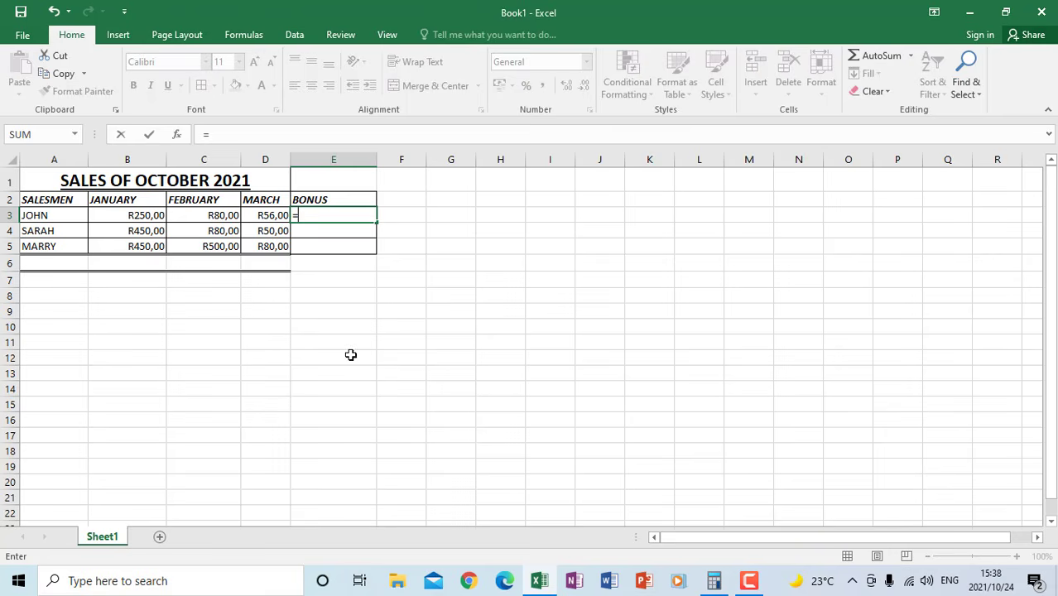
{"action": "left_click", "coordinate": [131, 215]}
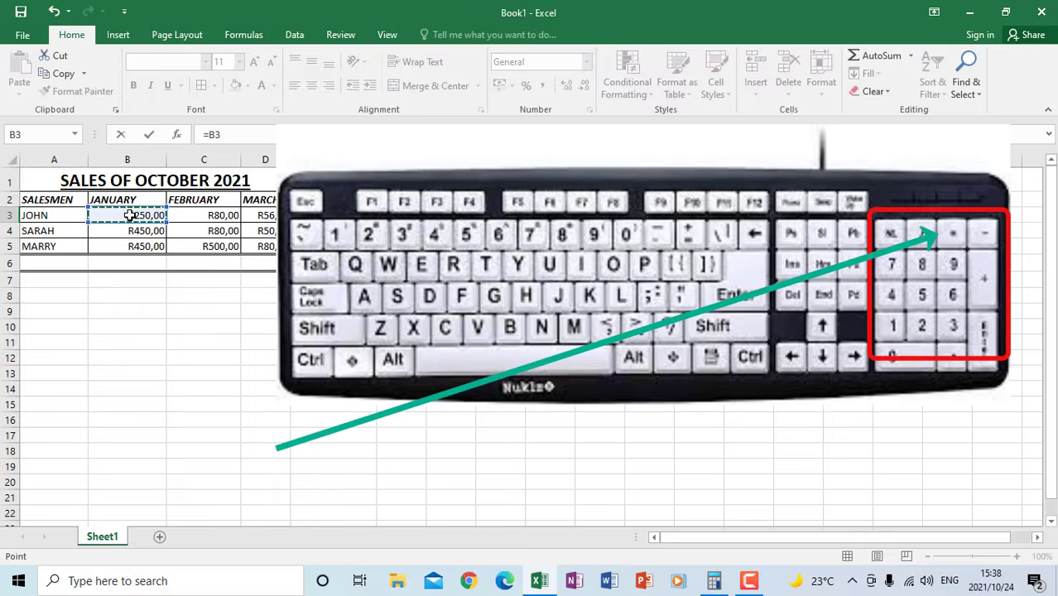
{"action": "type", "text": "*"}
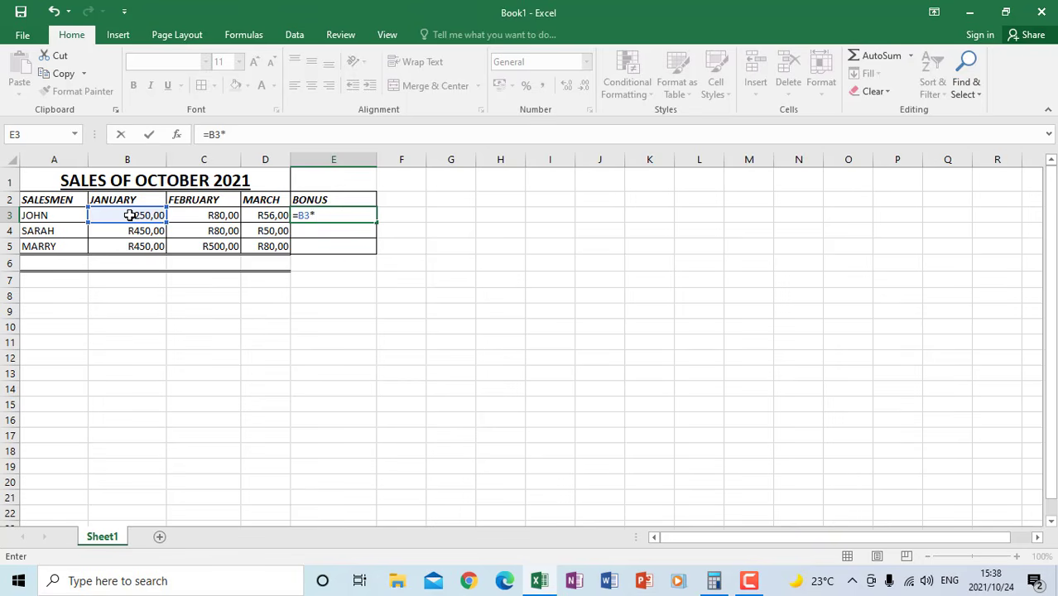
{"action": "type", "text": "10%"}
{"action": "key", "text": "BackSpace"}
{"action": "key", "text": "Return"}
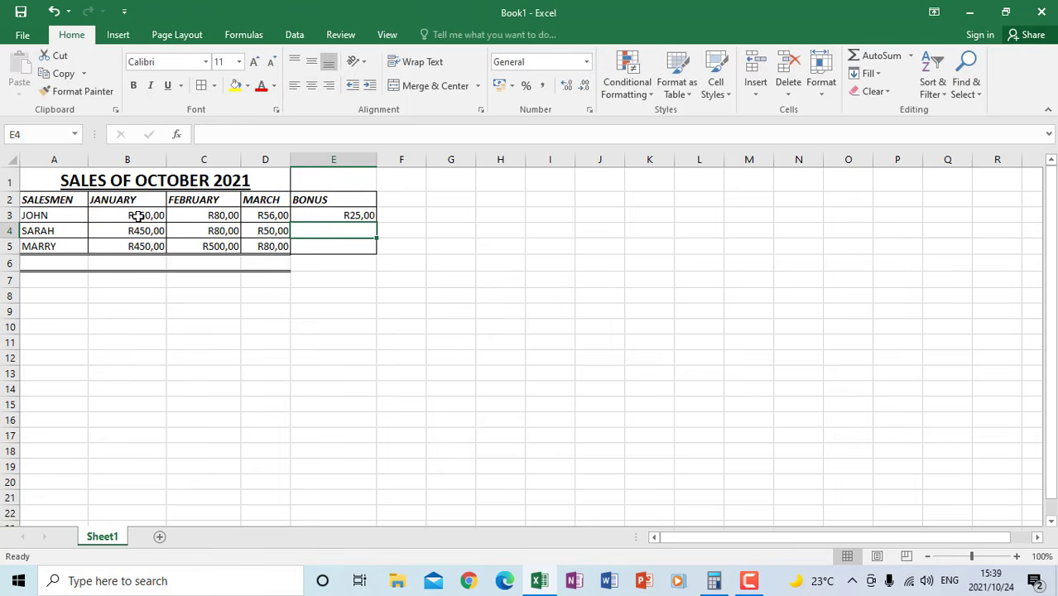
Copy the bonus formula from E3 down to E5 and check the January figures in B4 and B5
{"action": "left_click", "coordinate": [332, 216]}
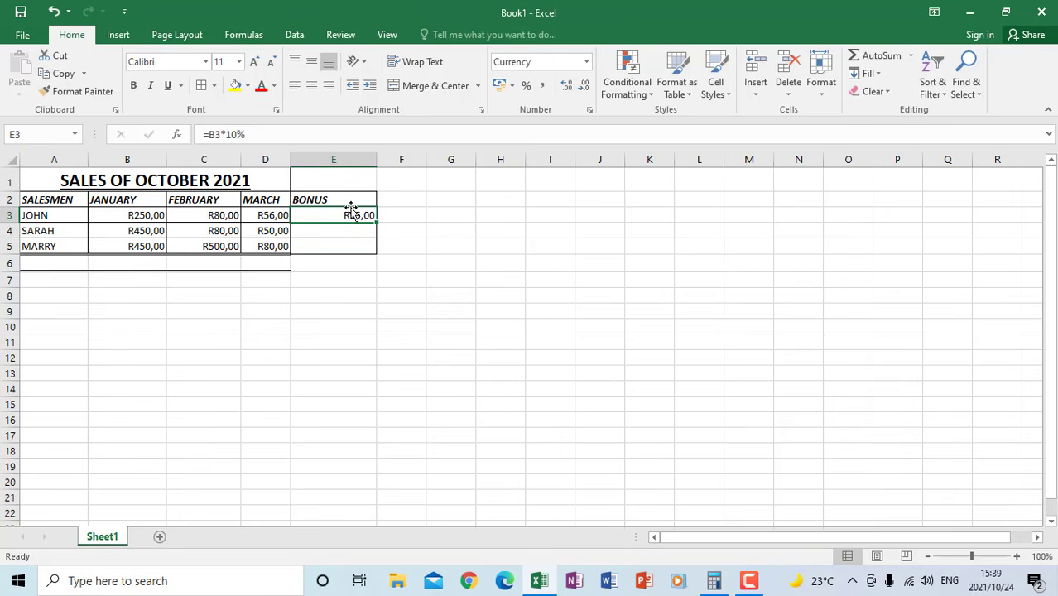
{"action": "left_click", "coordinate": [398, 232]}
{"action": "left_click", "coordinate": [354, 214]}
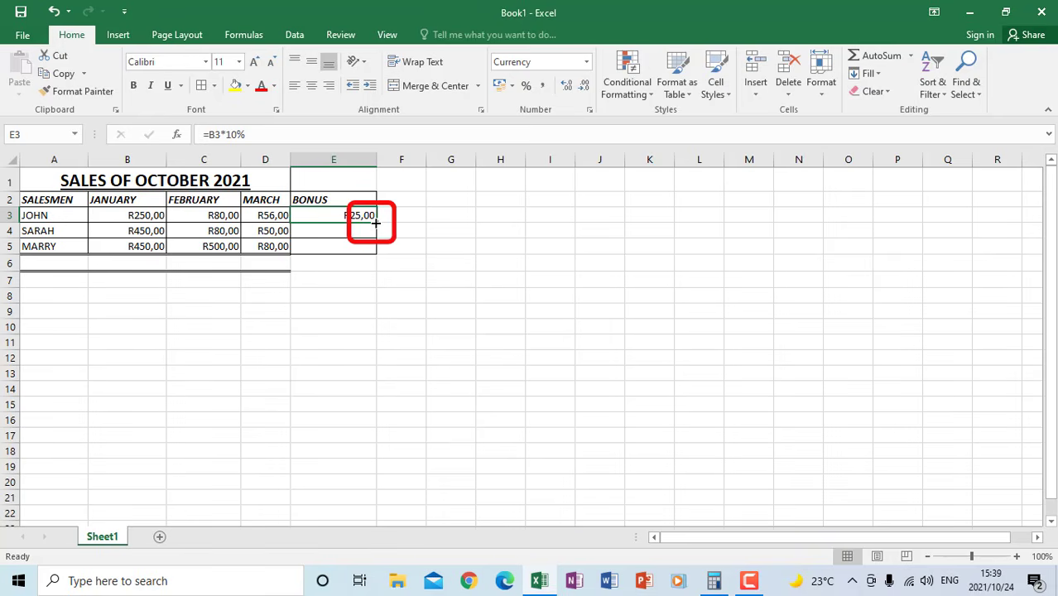
{"action": "left_click_drag", "start_coordinate": [375, 223], "coordinate": [374, 250]}
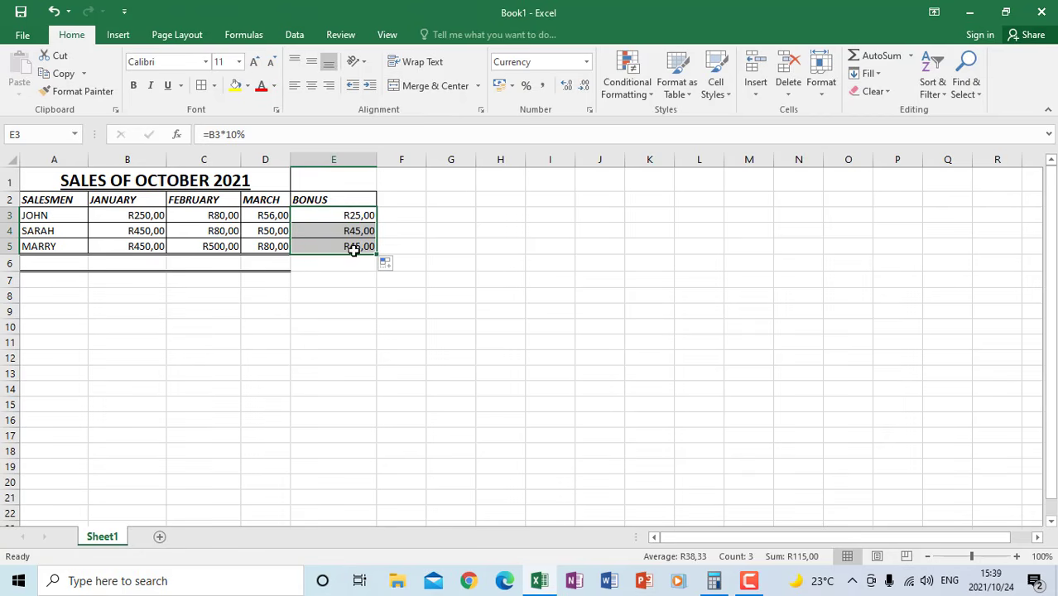
{"action": "left_click", "coordinate": [146, 230]}
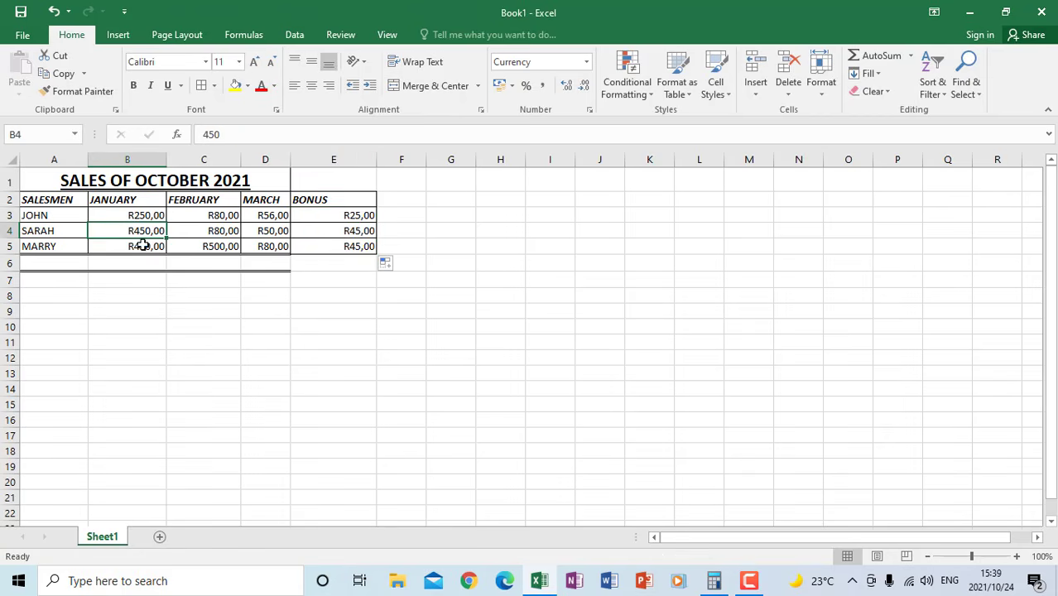
{"action": "left_click", "coordinate": [143, 246]}
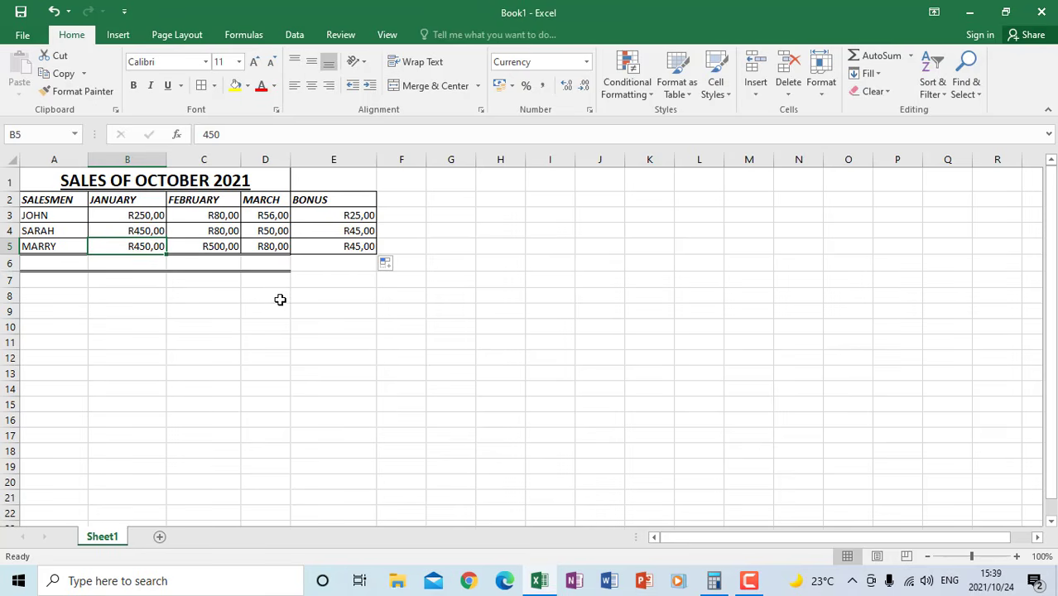
Enter the row label TOTAL in cell A6, below the salespeople's names
{"action": "left_click", "coordinate": [56, 262]}
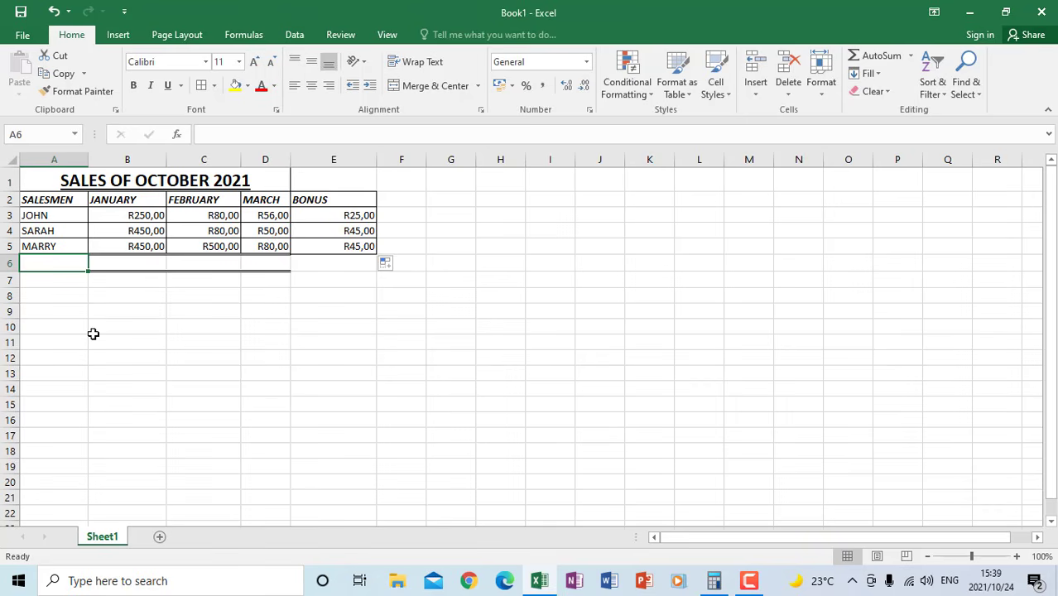
{"action": "type", "text": "ROTAL;"}
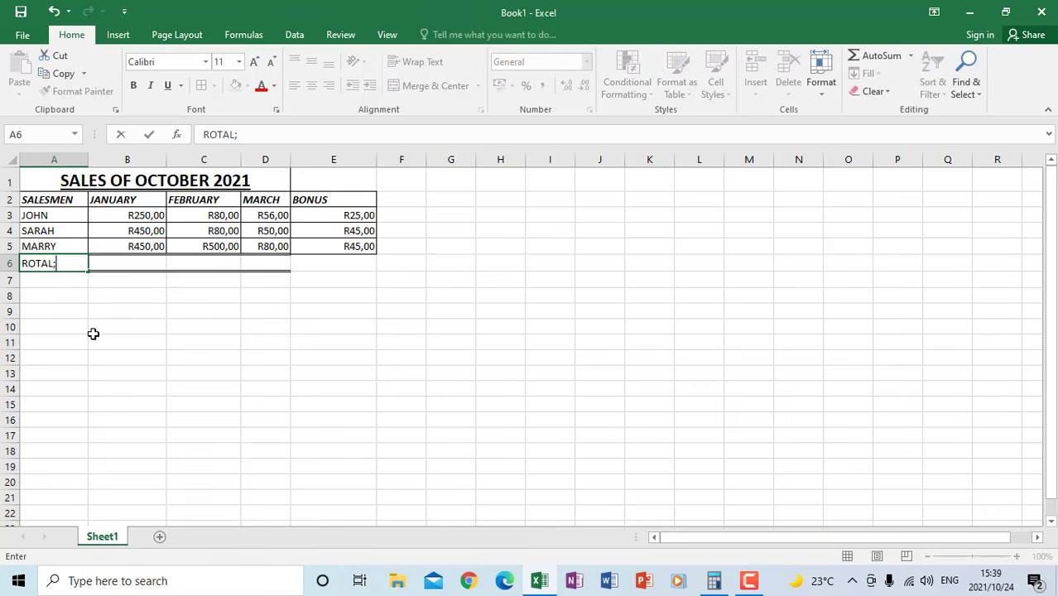
{"action": "key", "text": "BackSpace"}
{"action": "key", "text": "BackSpace"}
{"action": "key", "text": "BackSpace"}
{"action": "key", "text": "BackSpace"}
{"action": "key", "text": "BackSpace"}
{"action": "key", "text": "BackSpace"}
{"action": "type", "text": "TOTAL"}
{"action": "left_click", "coordinate": [94, 334]}
Total the January sales in cell B6 with the formula =SUM(B3:B5)
{"action": "left_click", "coordinate": [122, 262]}
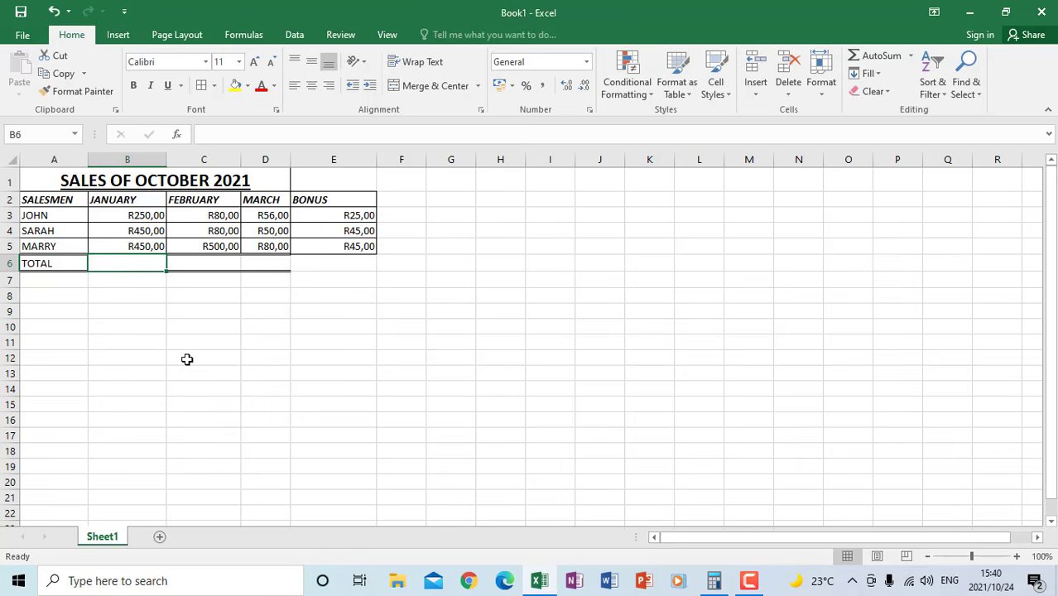
{"action": "type", "text": "=S"}
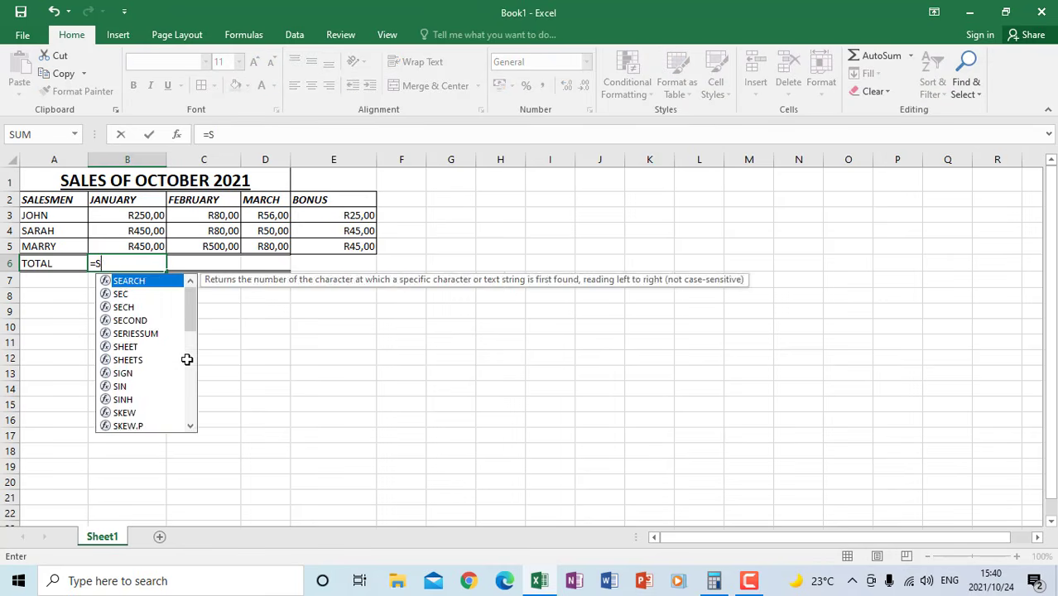
{"action": "type", "text": "UM"}
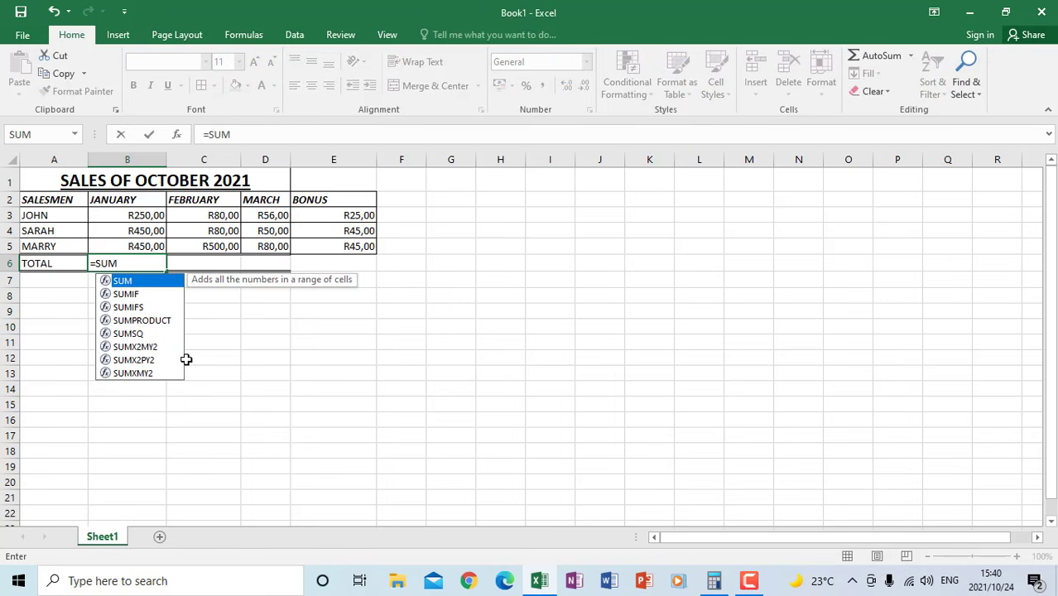
{"action": "type", "text": "("}
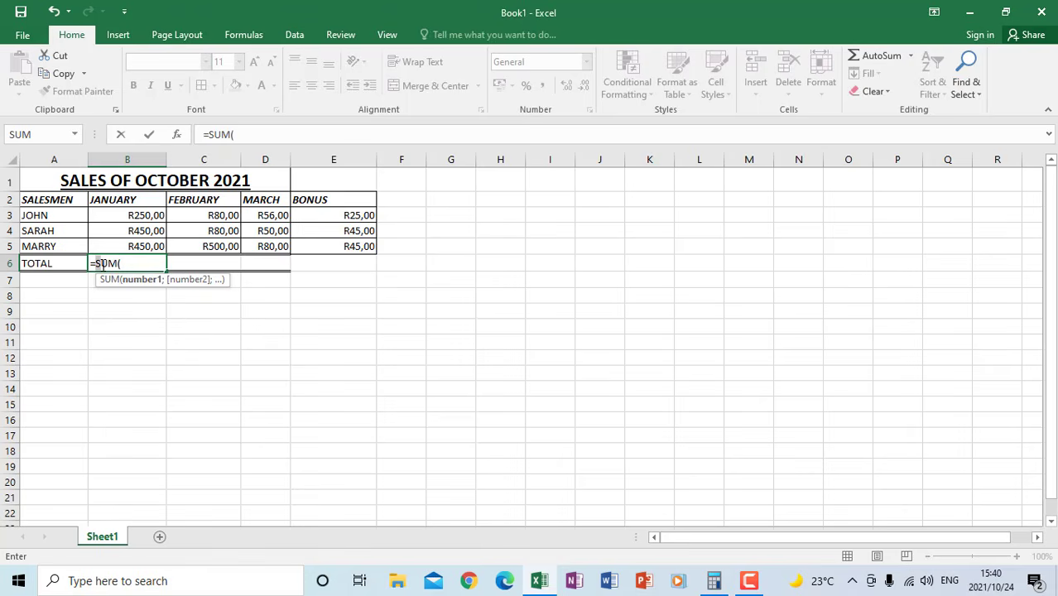
{"action": "left_click_drag", "start_coordinate": [111, 264], "coordinate": [118, 264]}
{"action": "left_click", "coordinate": [128, 265]}
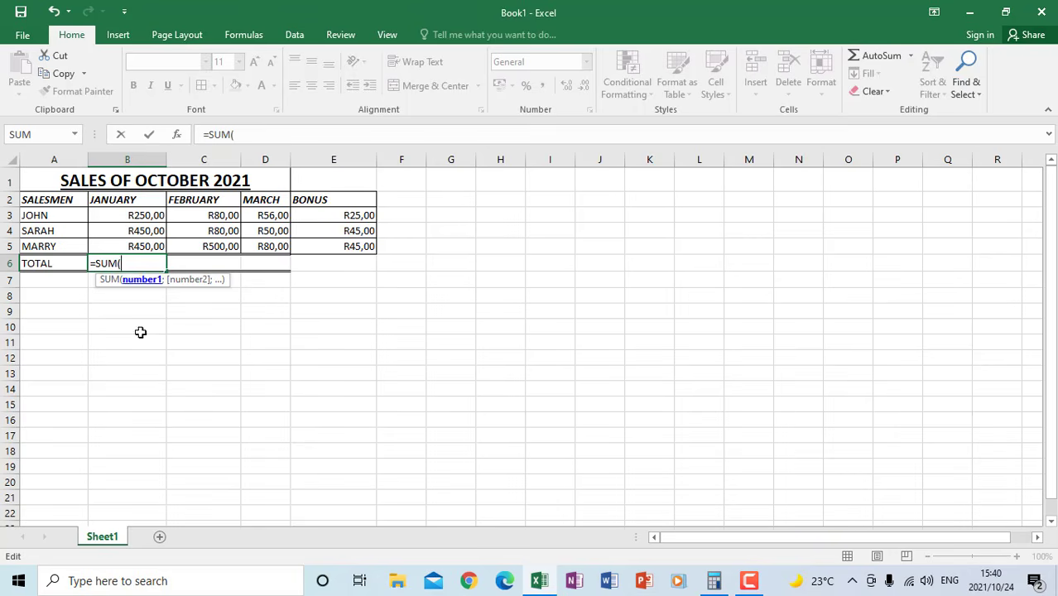
{"action": "left_click_drag", "start_coordinate": [141, 215], "coordinate": [141, 245]}
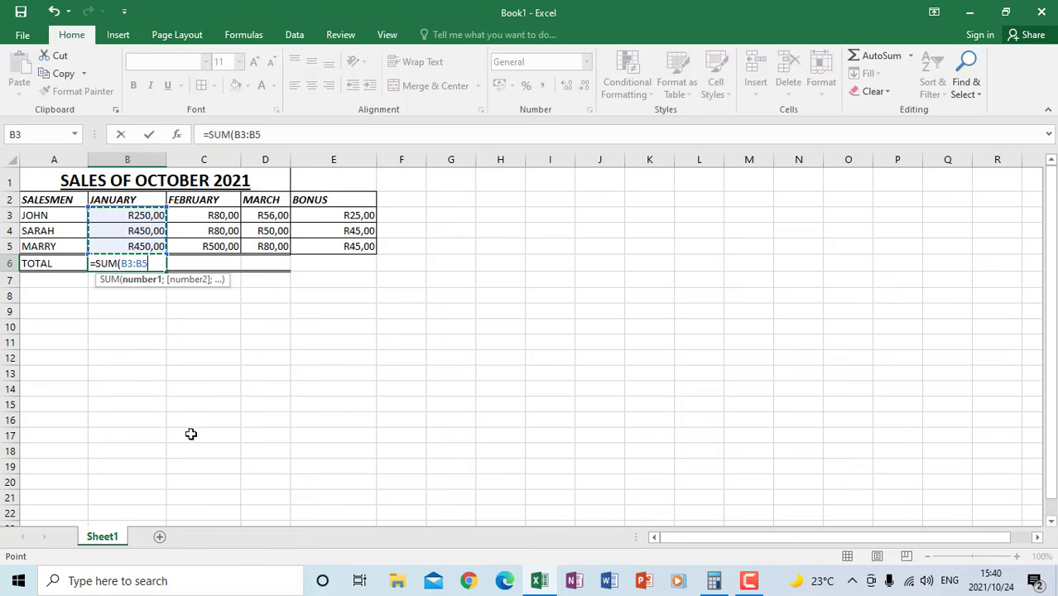
{"action": "type", "text": ")"}
{"action": "key", "text": "Return"}
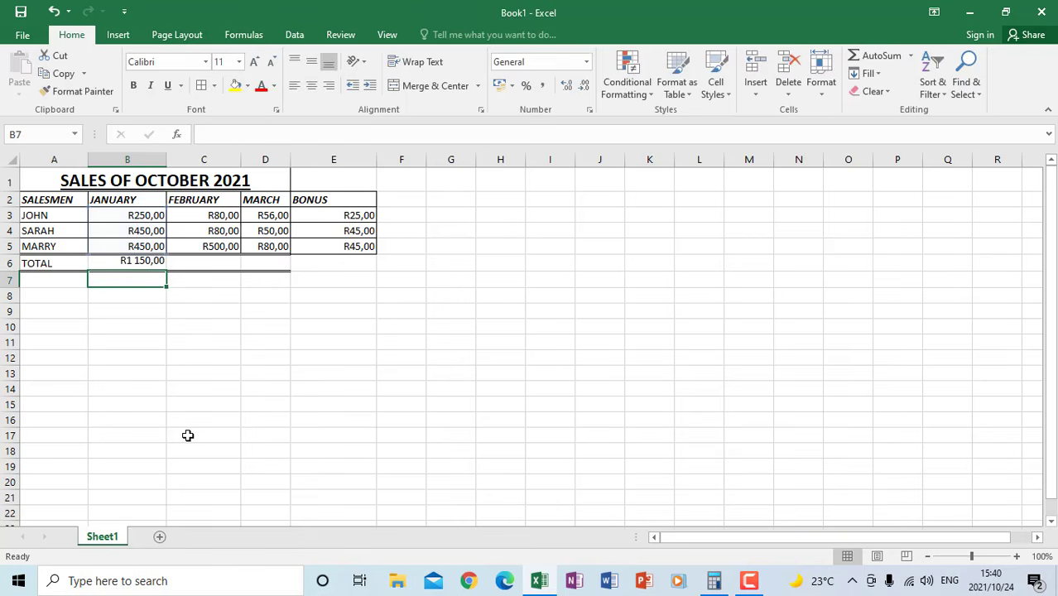
Copy the total formula from B6 across to the February and March columns in C6 and D6
{"action": "left_click", "coordinate": [134, 265]}
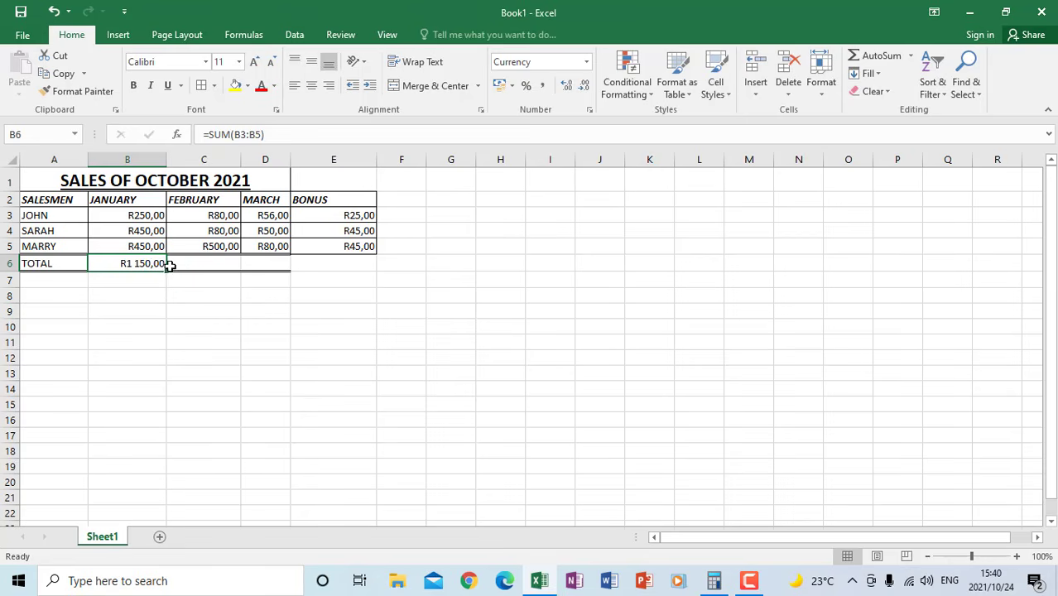
{"action": "left_click_drag", "start_coordinate": [166, 270], "coordinate": [165, 270]}
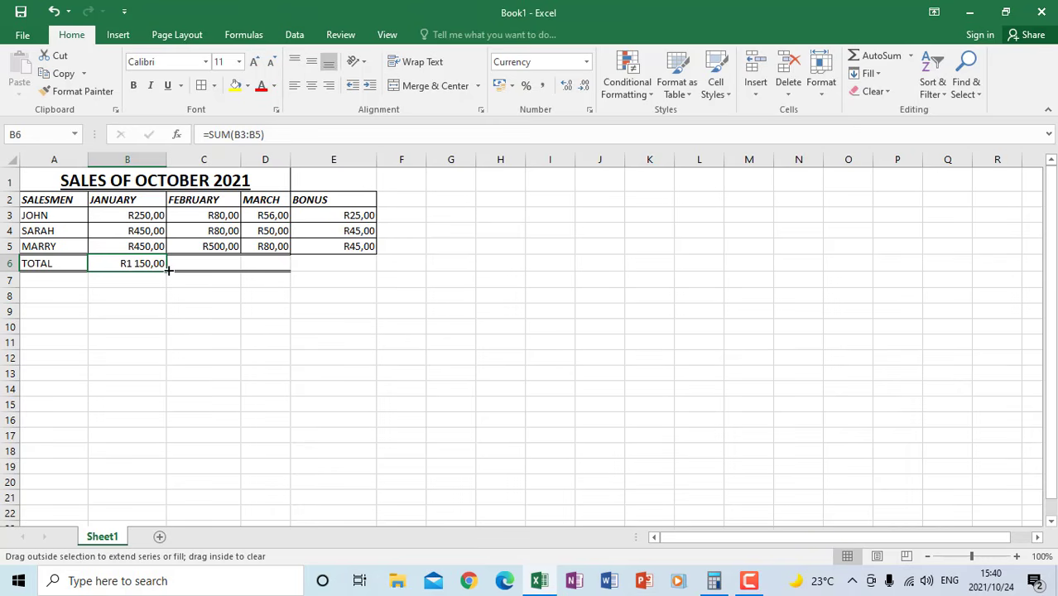
{"action": "left_click_drag", "start_coordinate": [168, 270], "coordinate": [279, 268]}
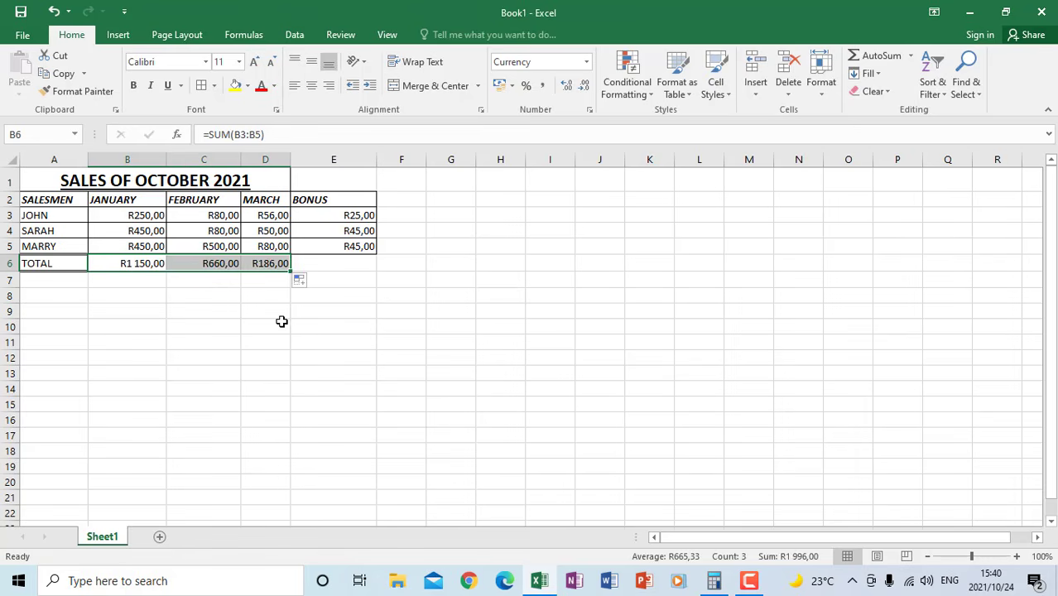
{"action": "left_click", "coordinate": [234, 331]}
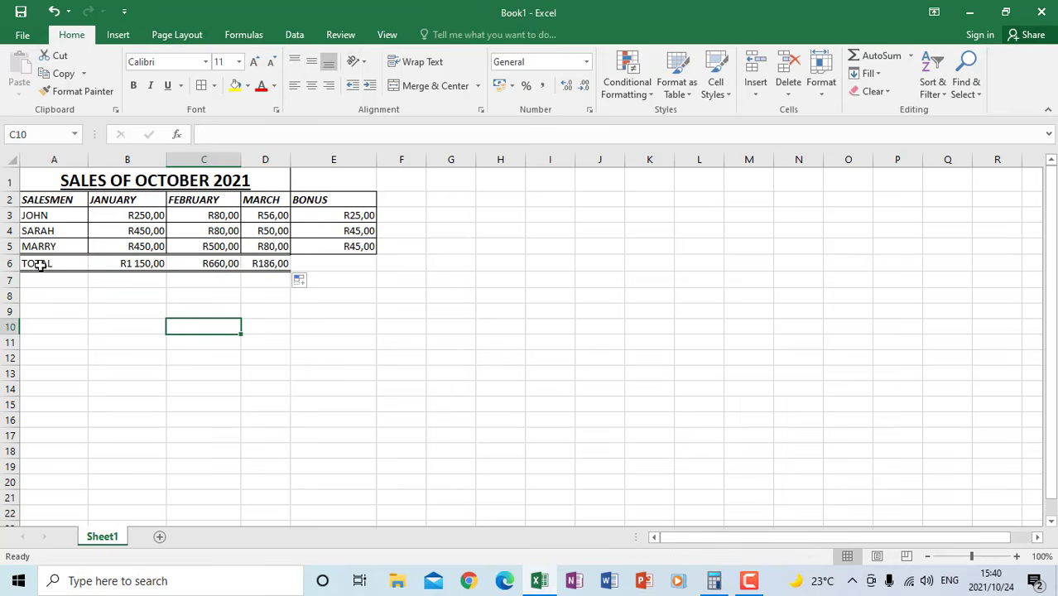
{"action": "left_click", "coordinate": [7, 263]}
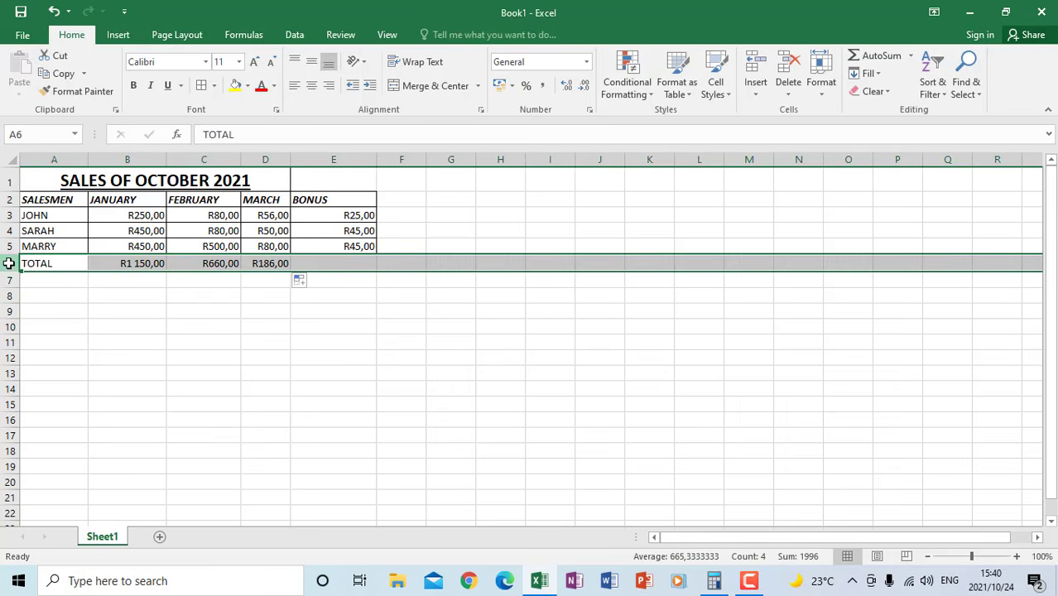
{"action": "left_click", "coordinate": [347, 159]}
{"action": "left_click", "coordinate": [461, 324]}
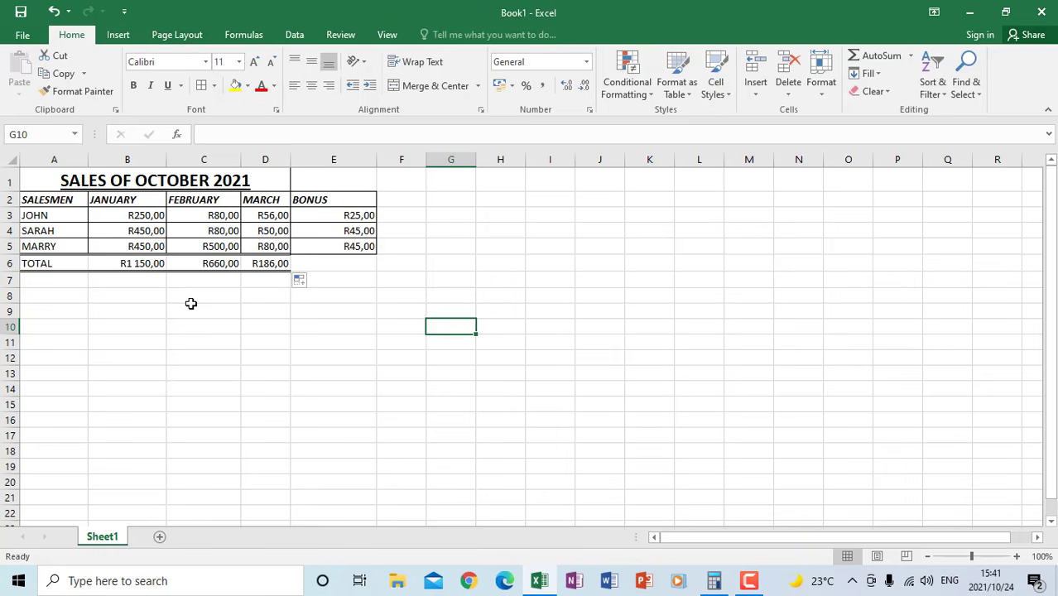
Enter the row labels LOWEST in cell A7 and HIGHEST in cell A8
{"action": "left_click", "coordinate": [39, 283]}
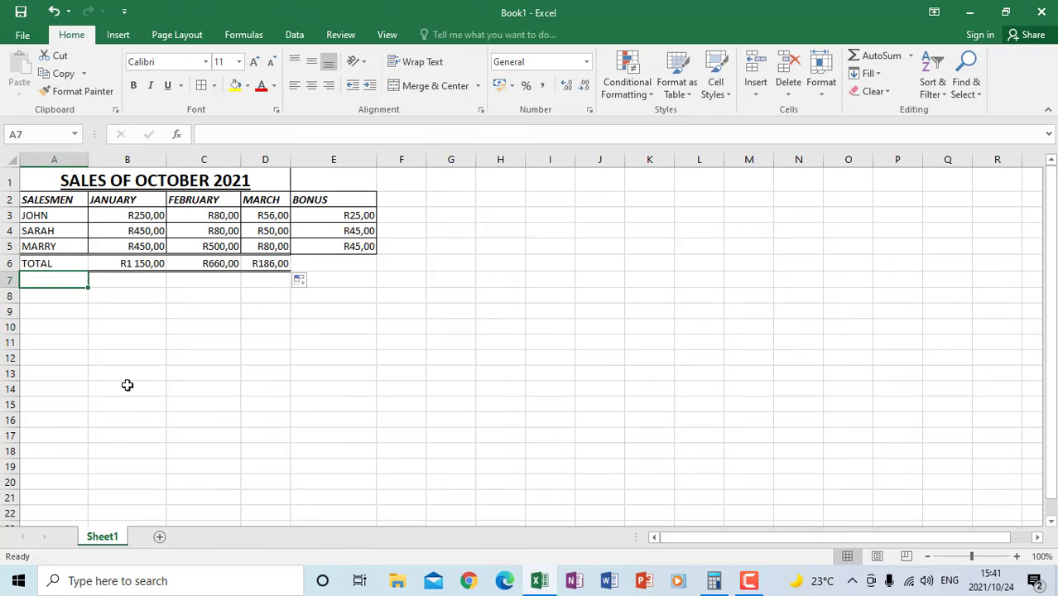
{"action": "type", "text": "LOWEST"}
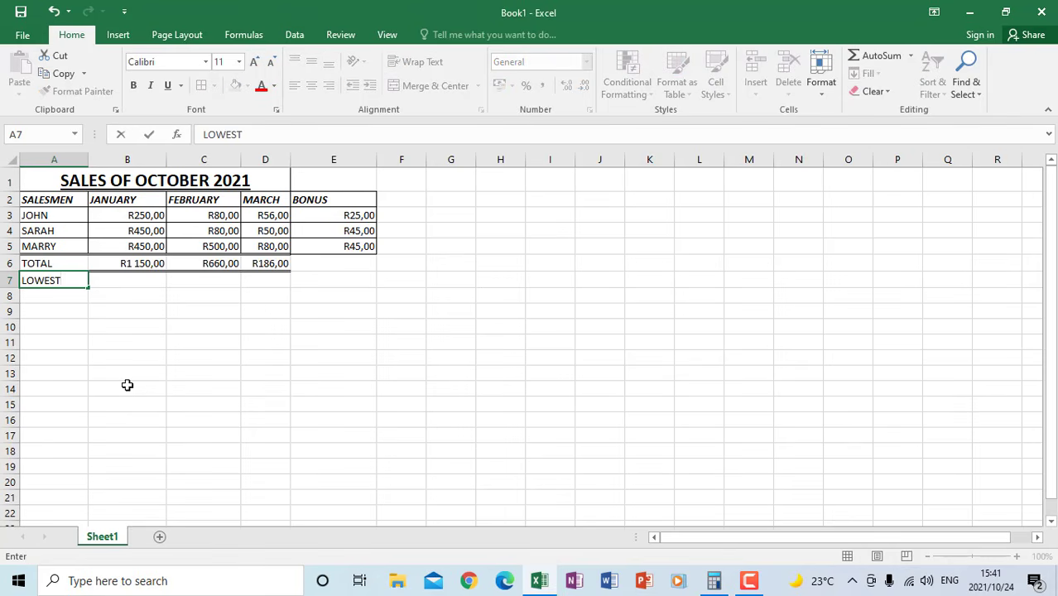
{"action": "key", "text": "Return"}
{"action": "type", "text": "HO"}
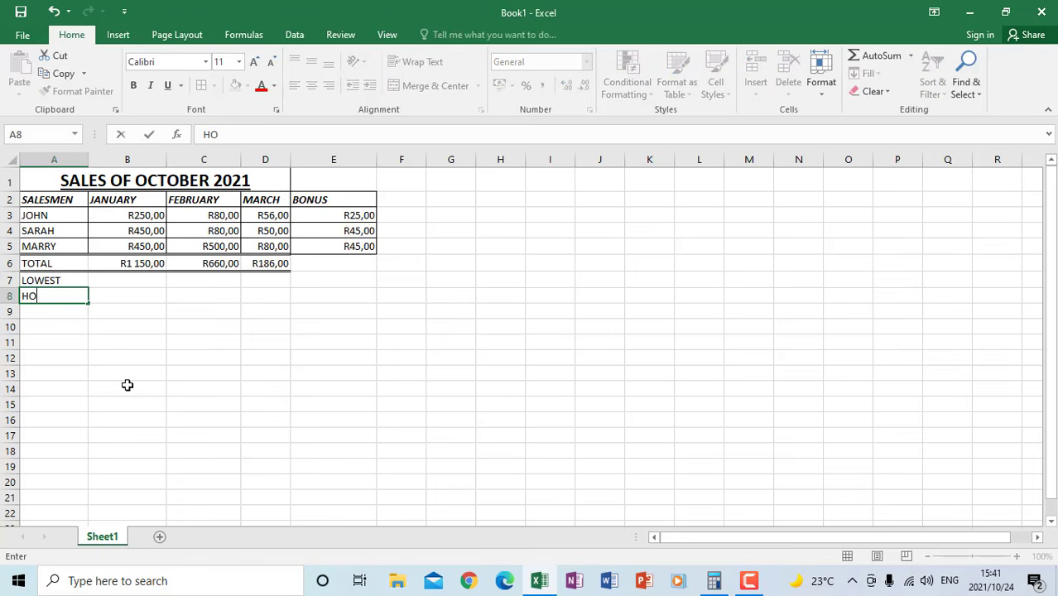
{"action": "type", "text": "GHES"}
{"action": "key", "text": "BackSpace"}
{"action": "key", "text": "BackSpace"}
{"action": "key", "text": "BackSpace"}
{"action": "key", "text": "BackSpace"}
{"action": "key", "text": "BackSpace"}
{"action": "type", "text": "IGHEST"}
{"action": "key", "text": "Return"}
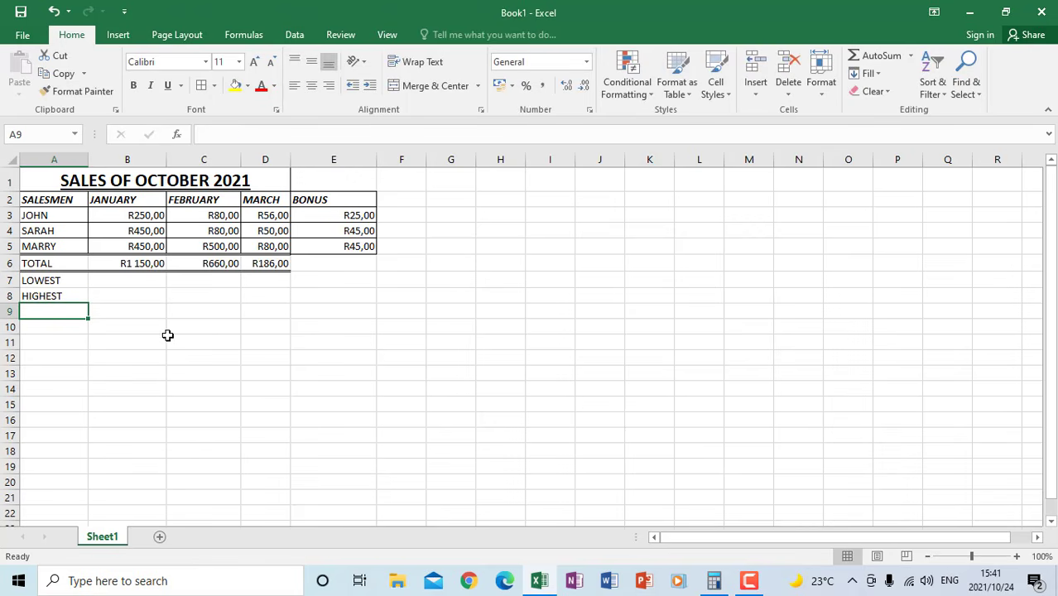
Find the lowest February sale in cell C7 with the formula =MIN(C3:C5)
{"action": "left_click", "coordinate": [102, 279]}
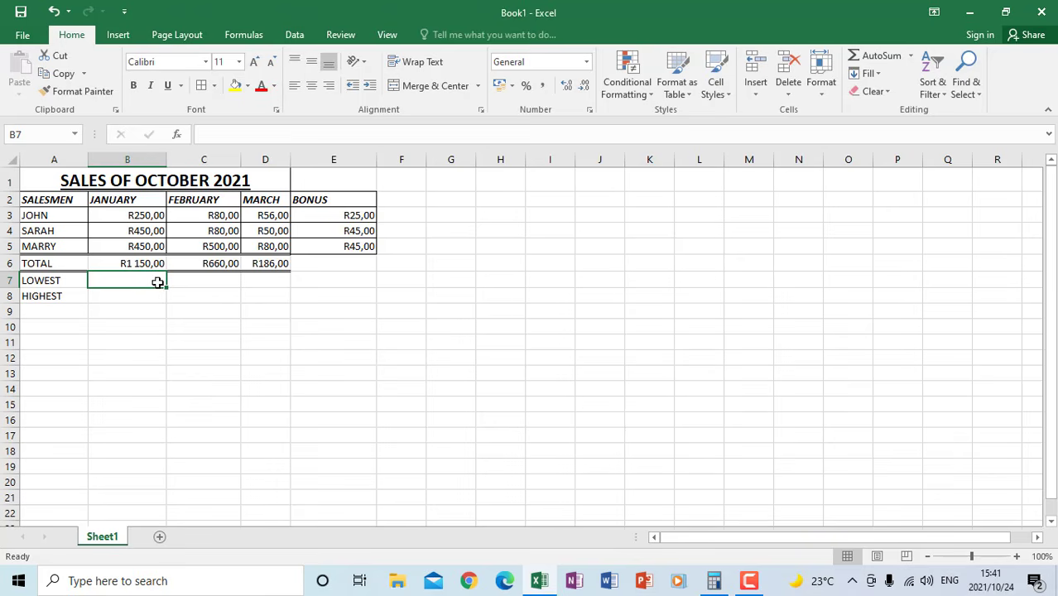
{"action": "left_click", "coordinate": [211, 279]}
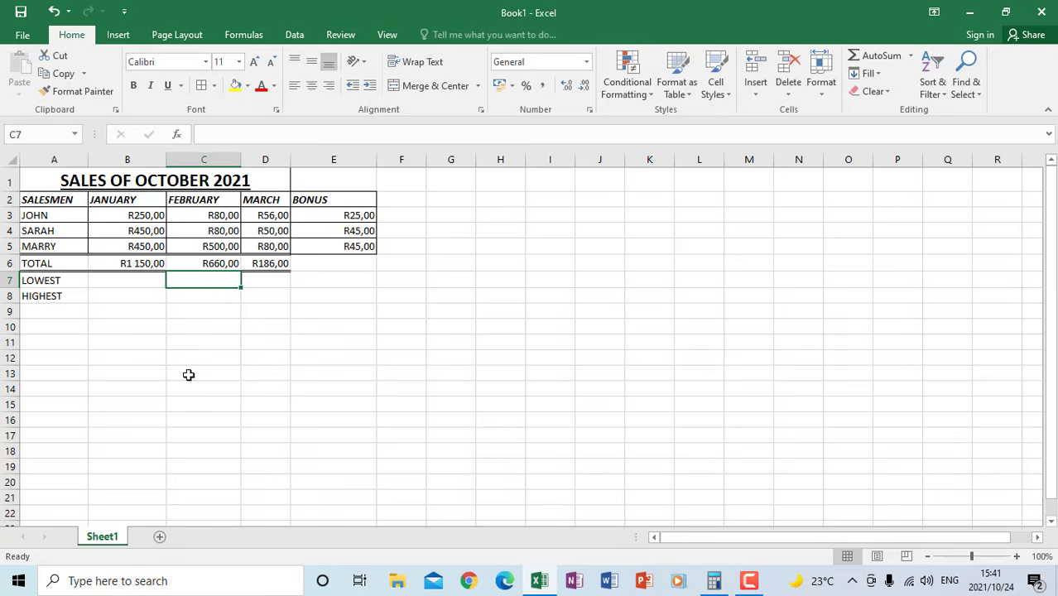
{"action": "type", "text": "="}
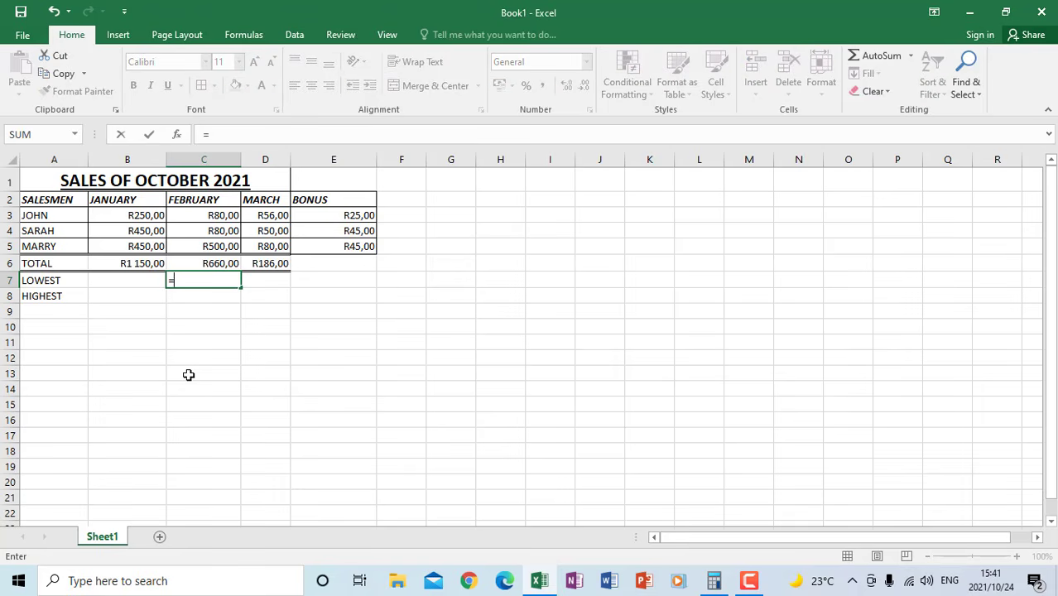
{"action": "type", "text": "MIN"}
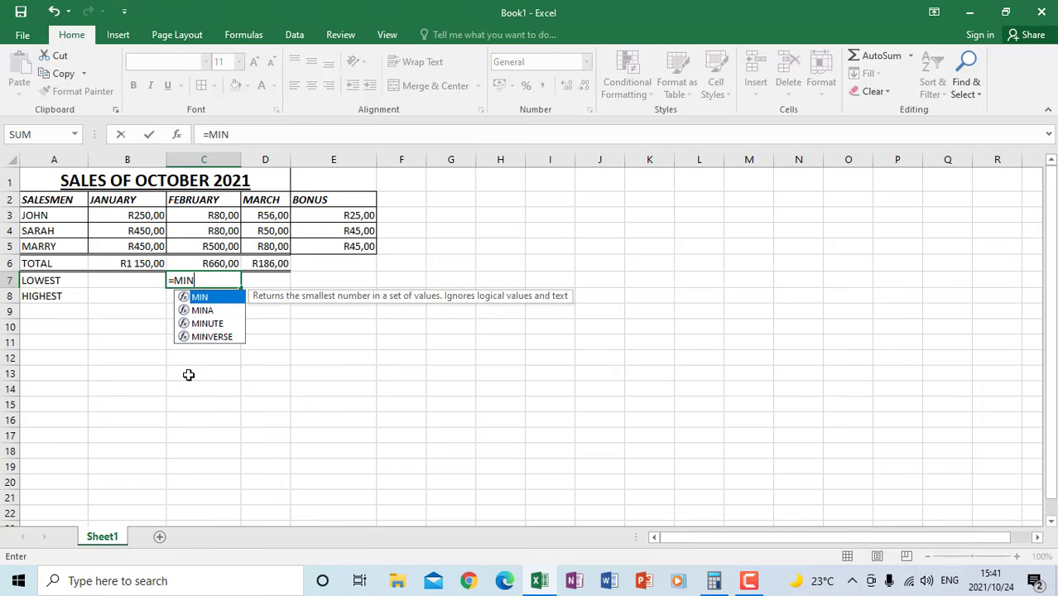
{"action": "type", "text": "("}
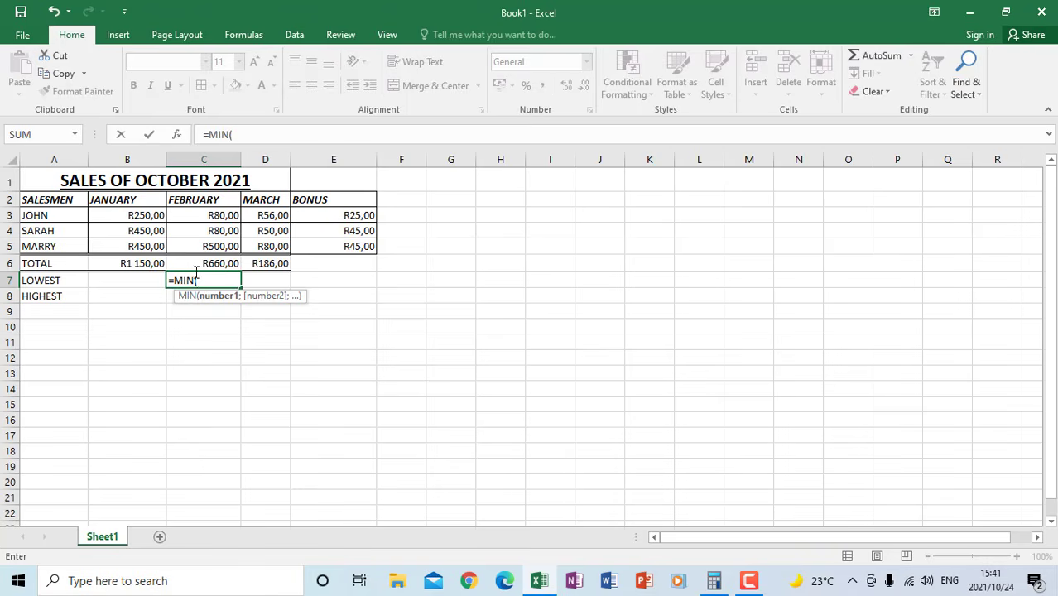
{"action": "left_click_drag", "start_coordinate": [210, 213], "coordinate": [213, 244]}
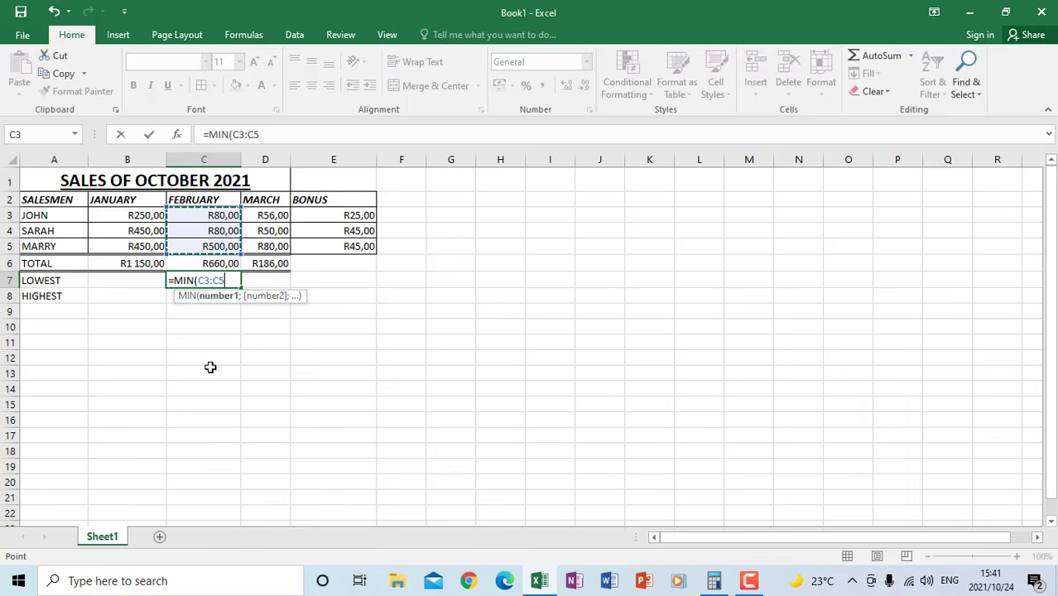
{"action": "type", "text": ")"}
{"action": "key", "text": "Return"}
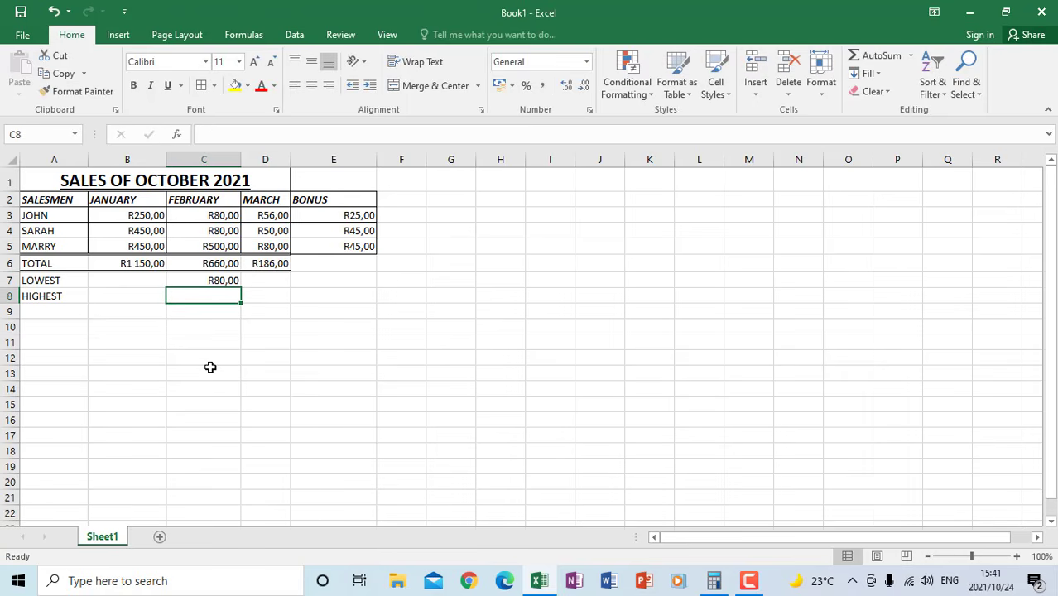
{"action": "left_click", "coordinate": [218, 280]}
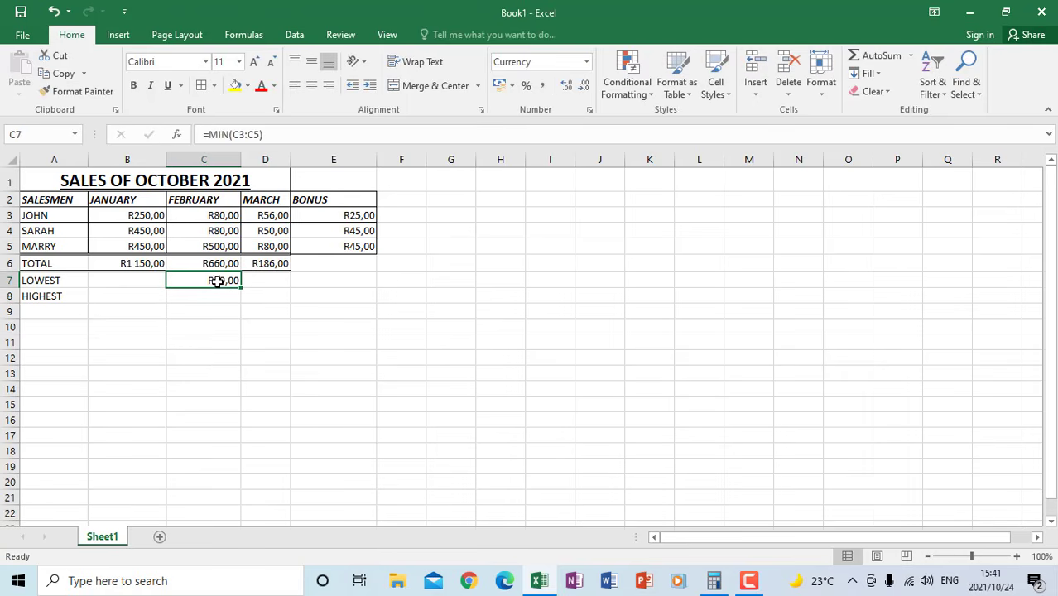
Find the highest March sale in cell D8 with the formula =MAX(D3:D5)
{"action": "left_click", "coordinate": [262, 295]}
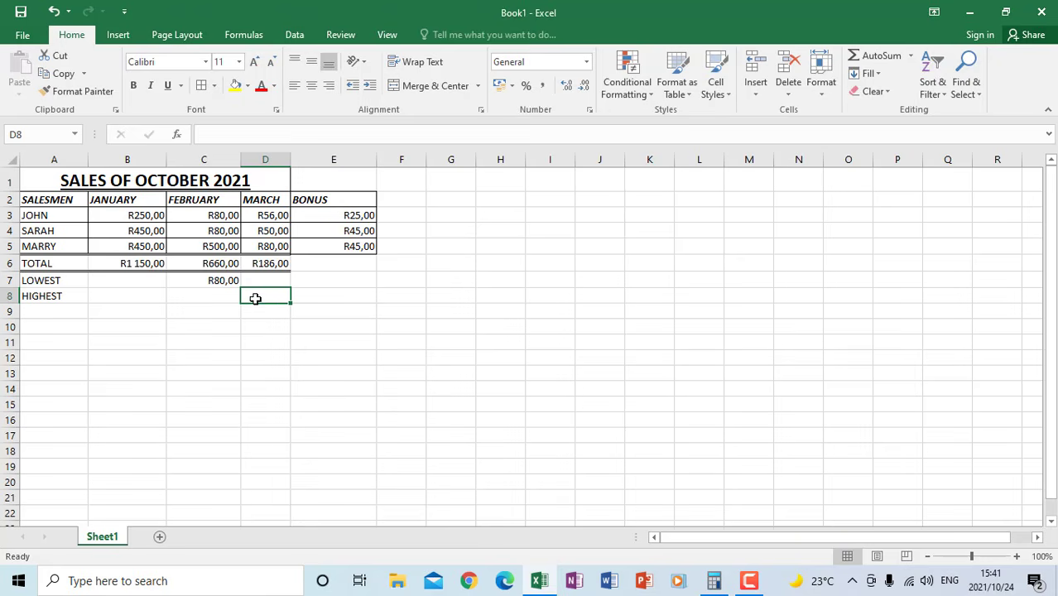
{"action": "type", "text": "=MAX"}
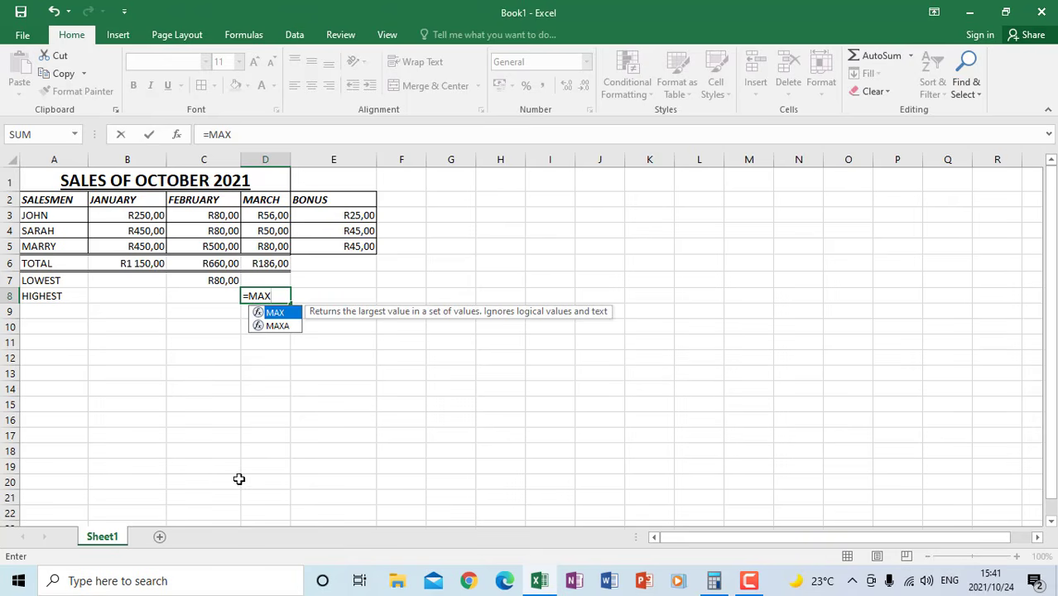
{"action": "type", "text": "("}
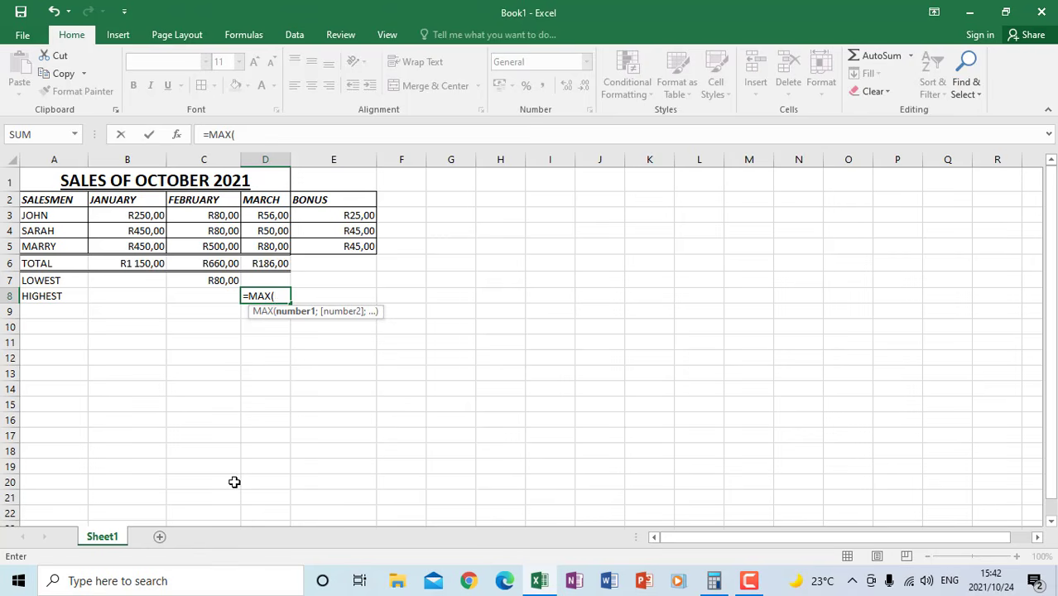
{"action": "left_click_drag", "start_coordinate": [276, 215], "coordinate": [276, 245]}
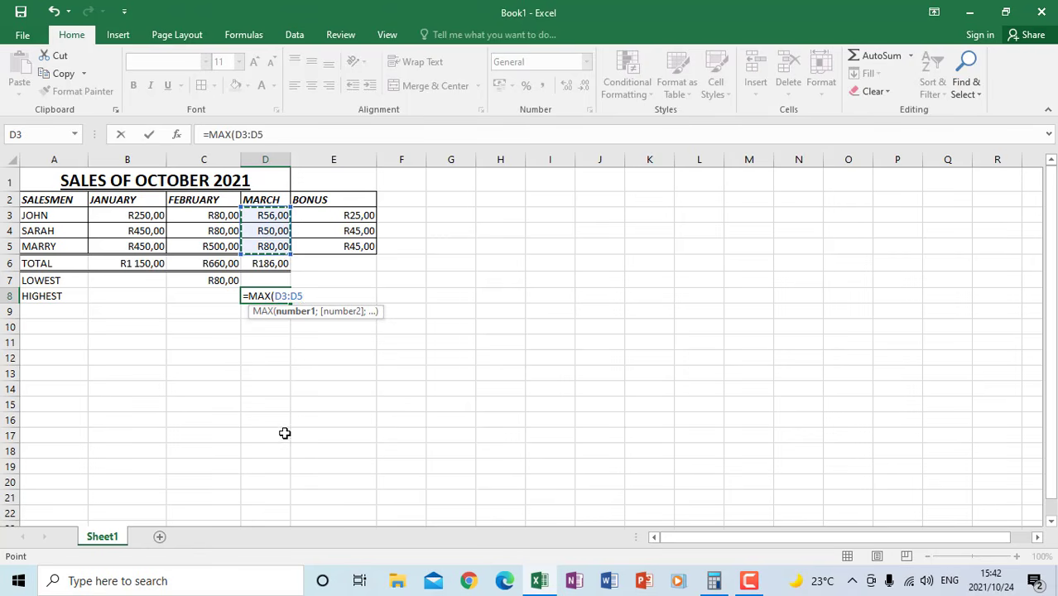
{"action": "type", "text": ")"}
{"action": "key", "text": "Return"}
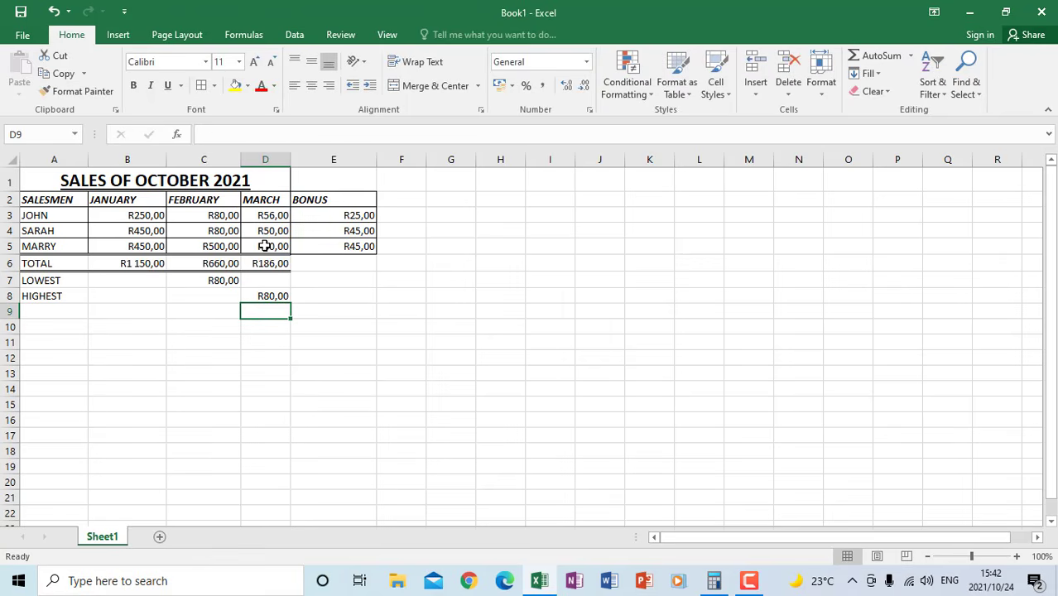
{"action": "left_click", "coordinate": [366, 368]}
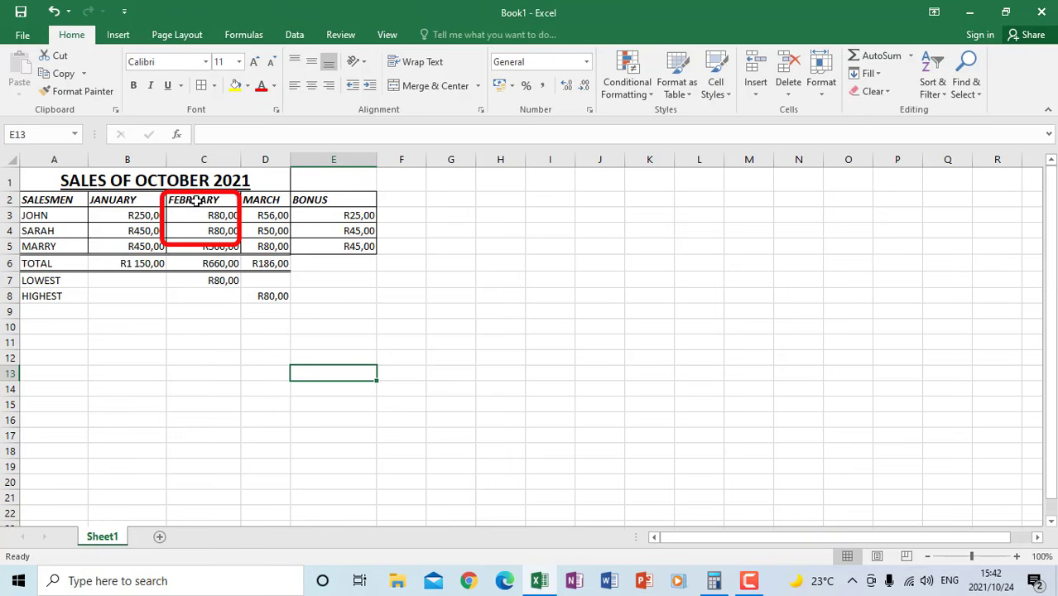
Insert a 2-D clustered column chart of the salesmen's February sales from ranges A2:A5 and C2:C5
{"action": "left_click_drag", "start_coordinate": [201, 199], "coordinate": [200, 241]}
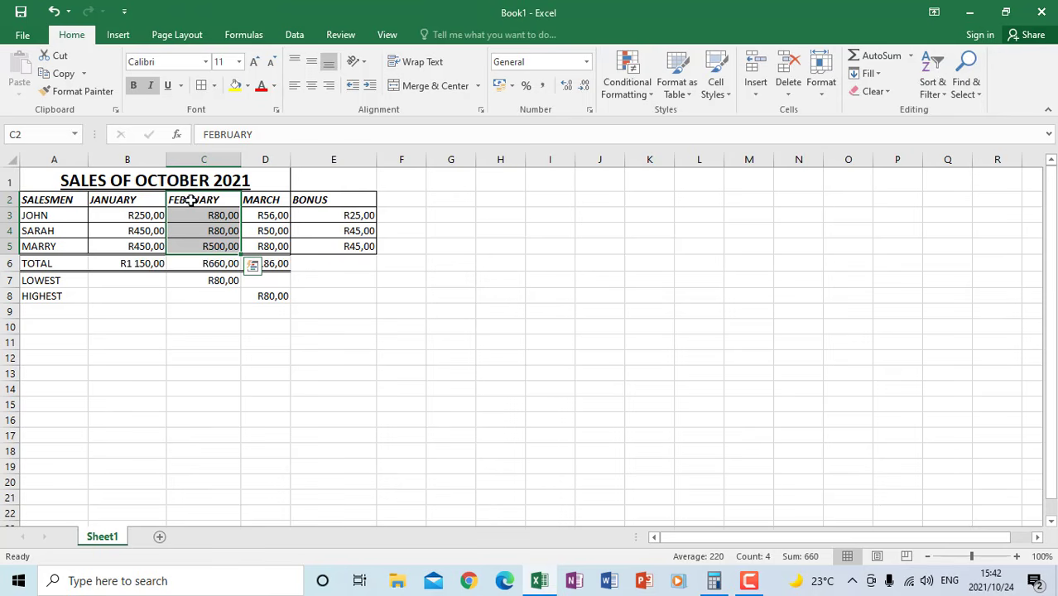
{"action": "left_click", "coordinate": [54, 200], "text": "ctrl"}
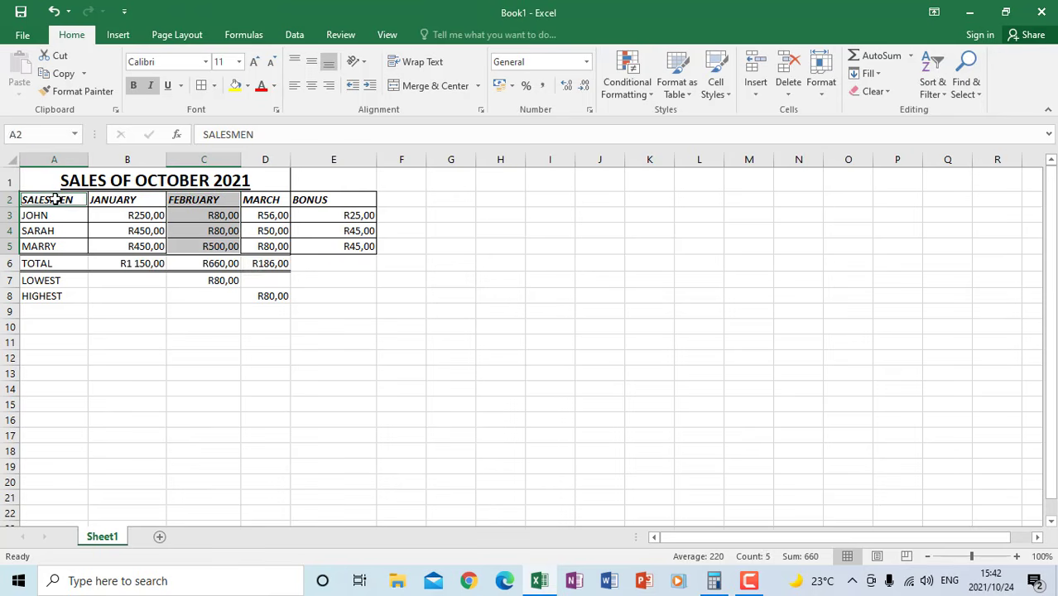
{"action": "left_click_drag", "start_coordinate": [54, 200], "coordinate": [53, 247]}
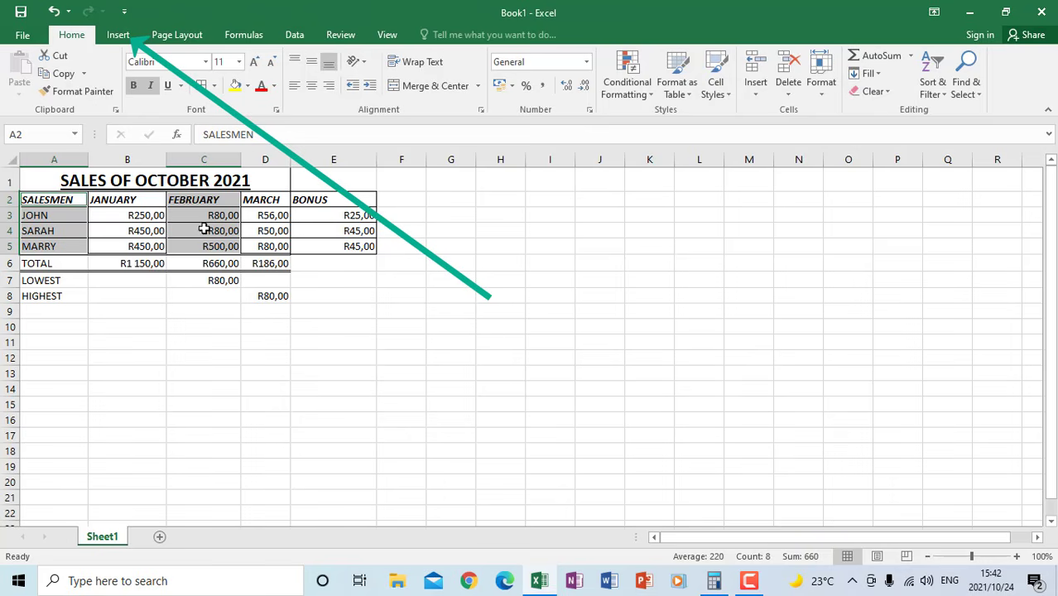
{"action": "left_click", "coordinate": [124, 35]}
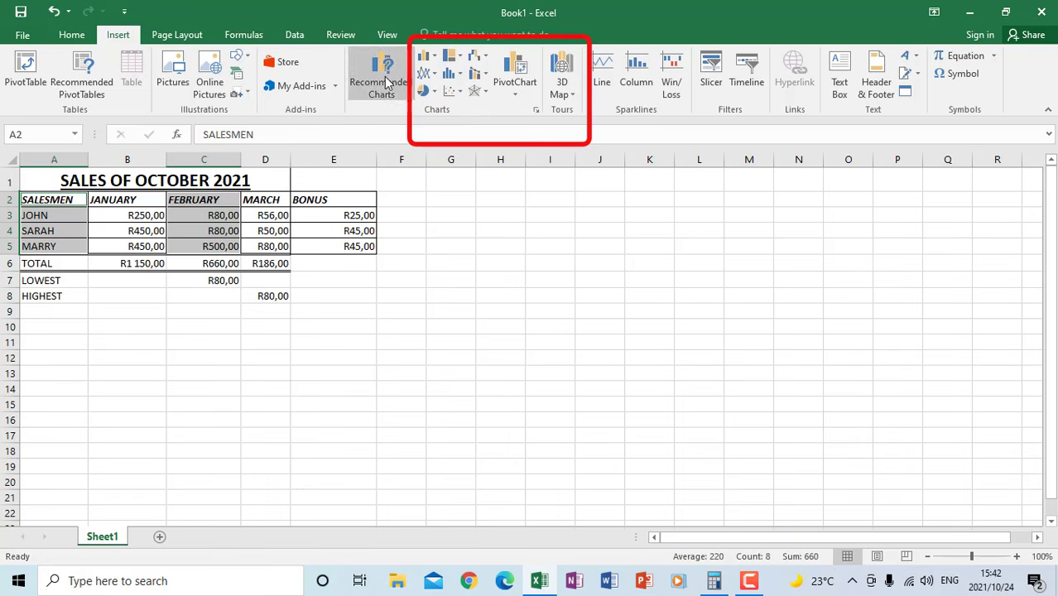
{"action": "left_click", "coordinate": [435, 58]}
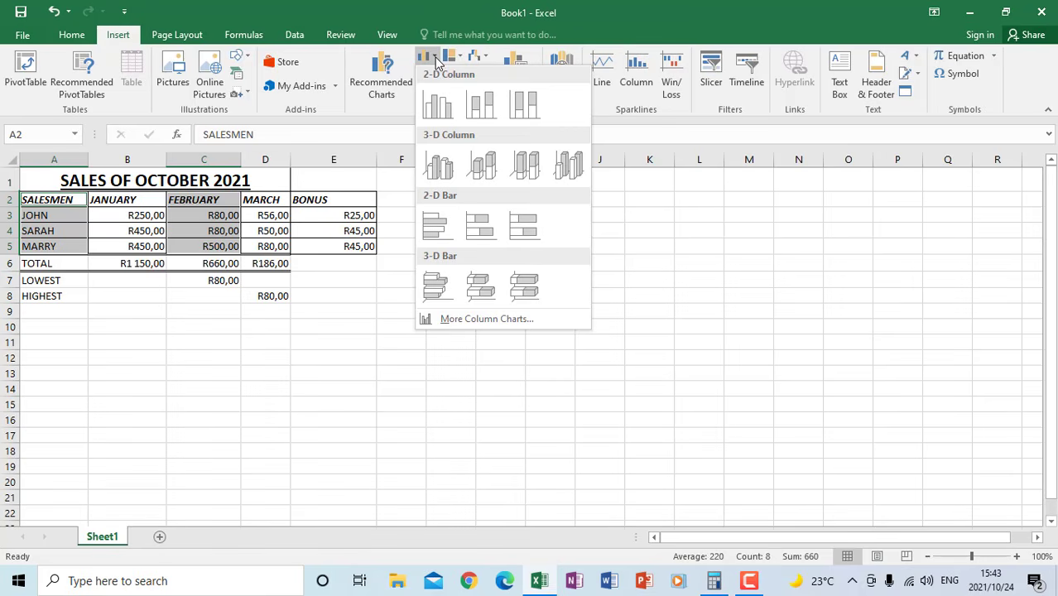
{"action": "left_click", "coordinate": [439, 106]}
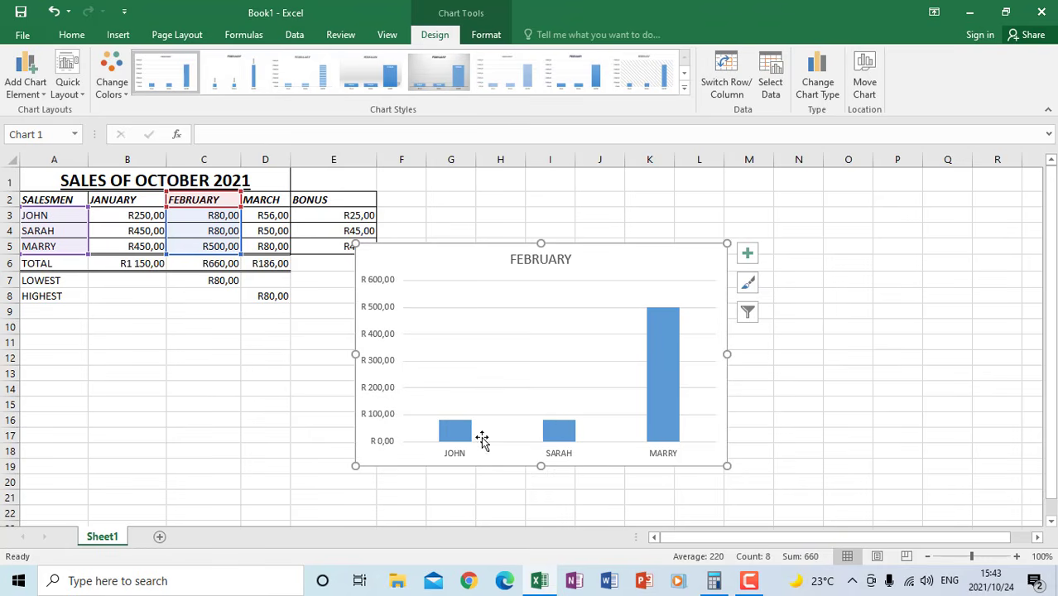
{"action": "mouse_move", "coordinate": [439, 444]}
{"action": "left_click", "coordinate": [704, 358]}
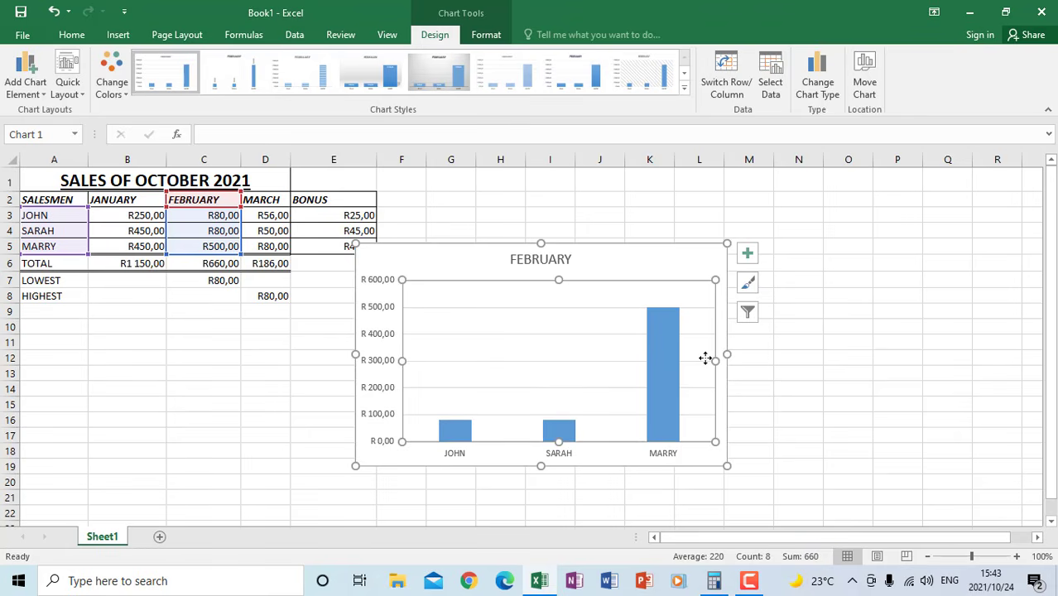
{"action": "left_click", "coordinate": [783, 340]}
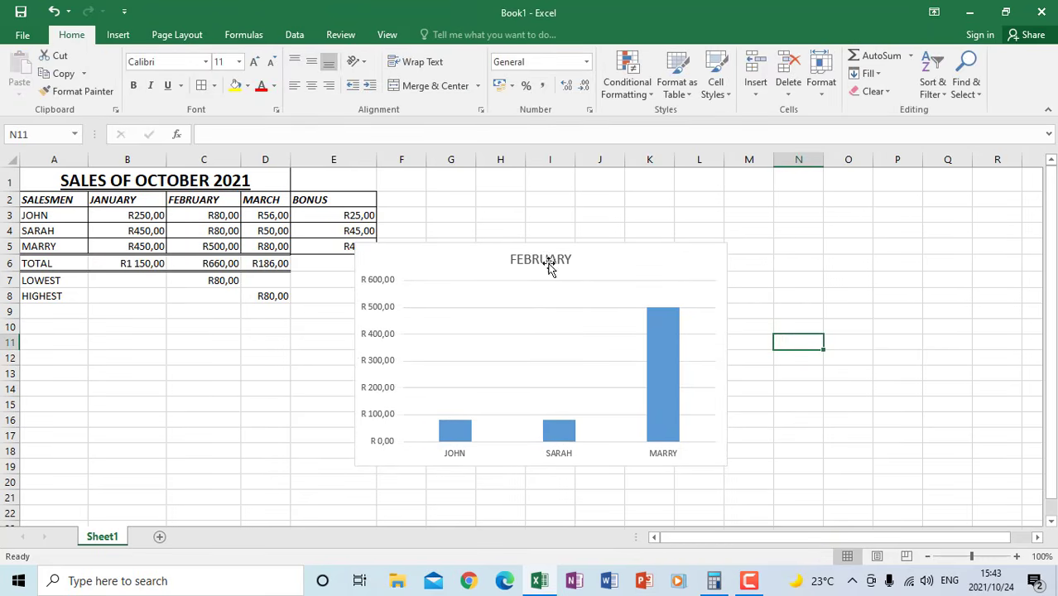
Move the February chart directly below the sales table, starting at about row 9
{"action": "left_click", "coordinate": [659, 263]}
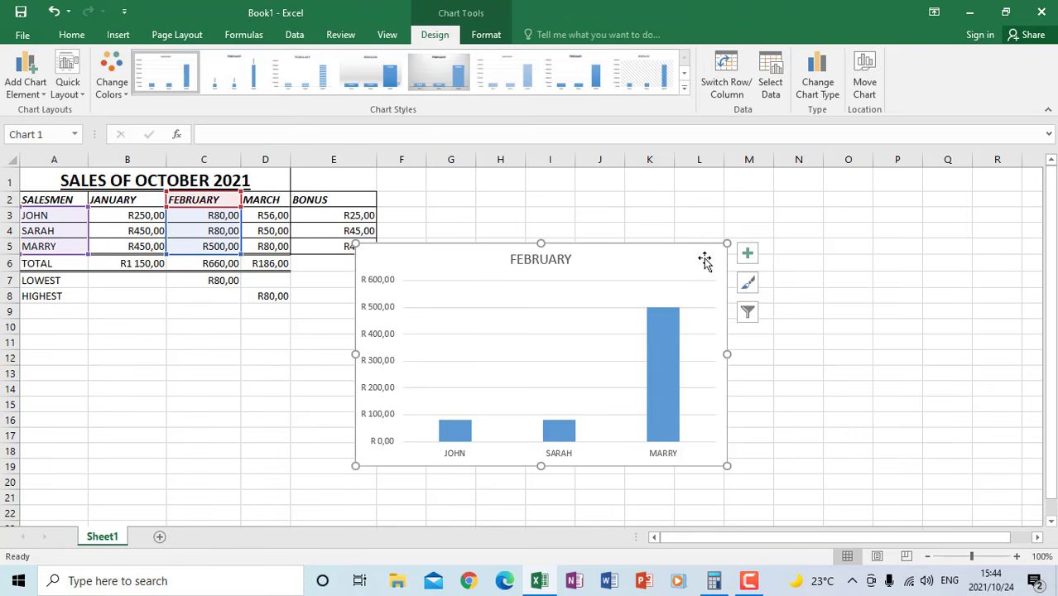
{"action": "left_click_drag", "start_coordinate": [705, 262], "coordinate": [367, 320]}
{"action": "left_click", "coordinate": [543, 278]}
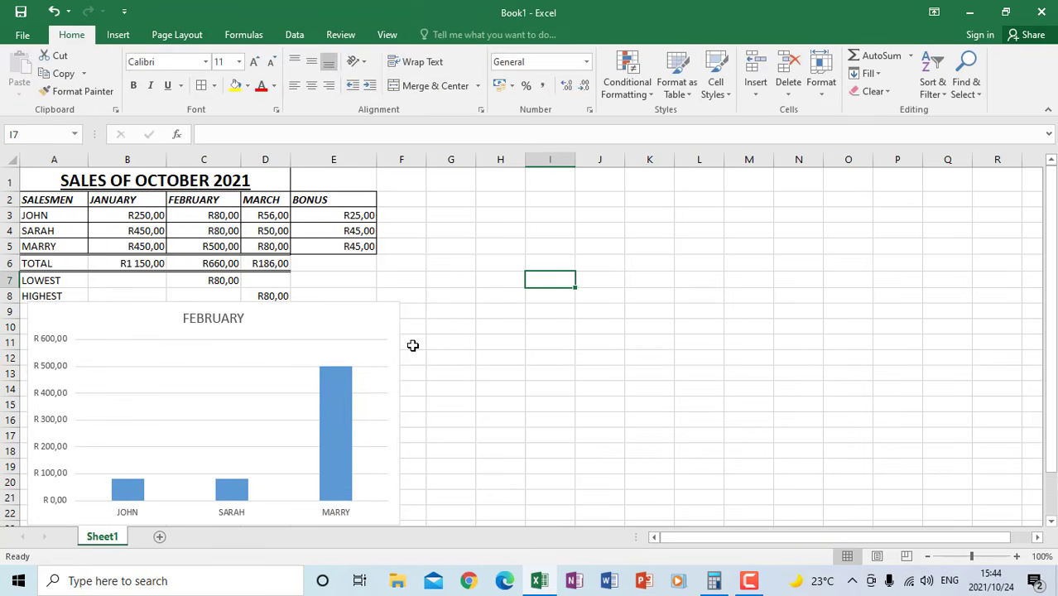
Move the February chart to a new sheet named Chart1
{"action": "left_click", "coordinate": [360, 319]}
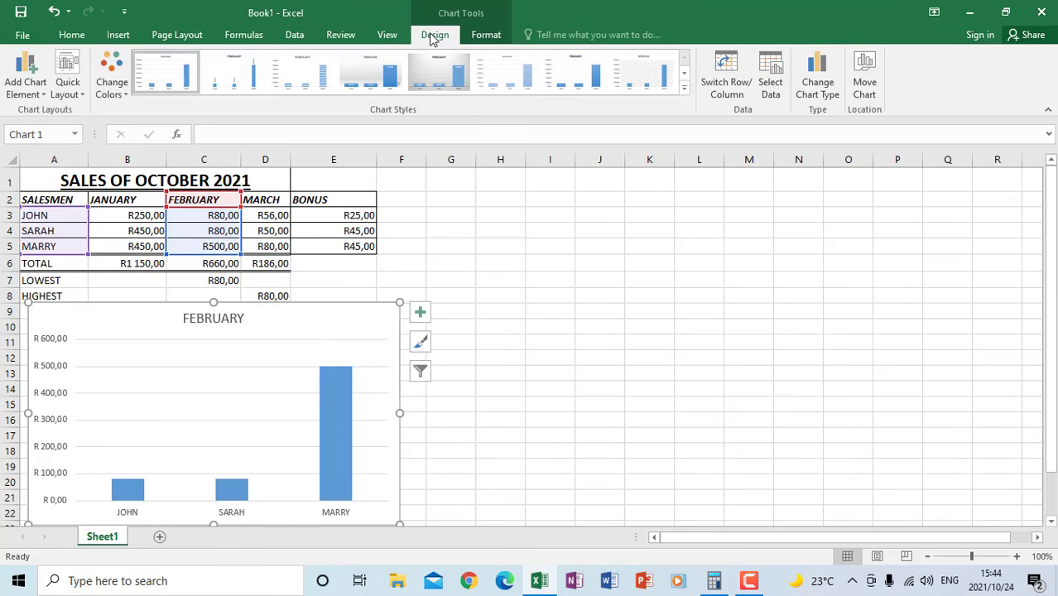
{"action": "left_click", "coordinate": [865, 88]}
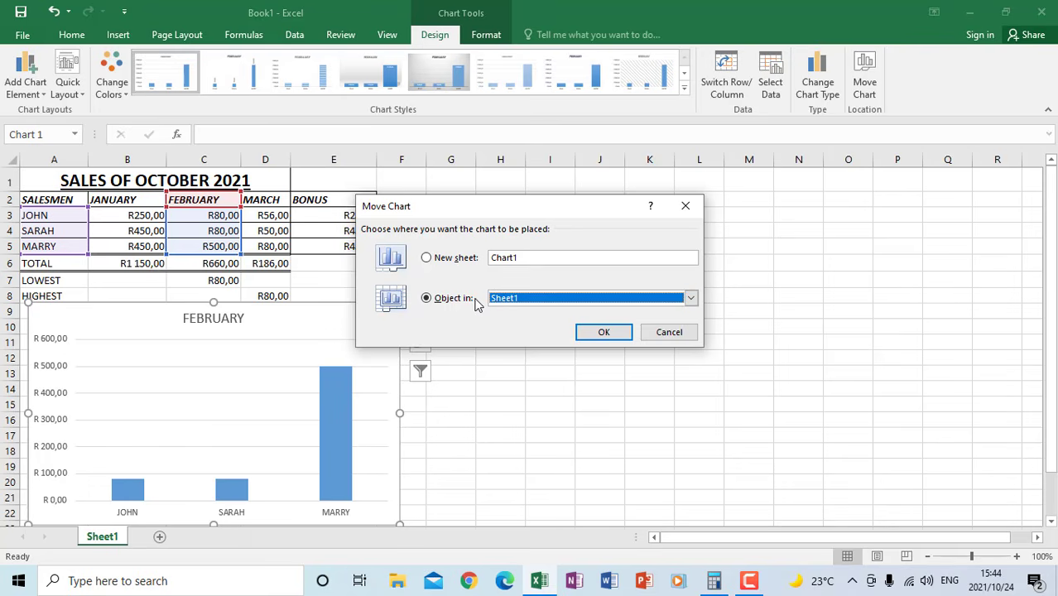
{"action": "left_click", "coordinate": [426, 258]}
{"action": "left_click", "coordinate": [597, 333]}
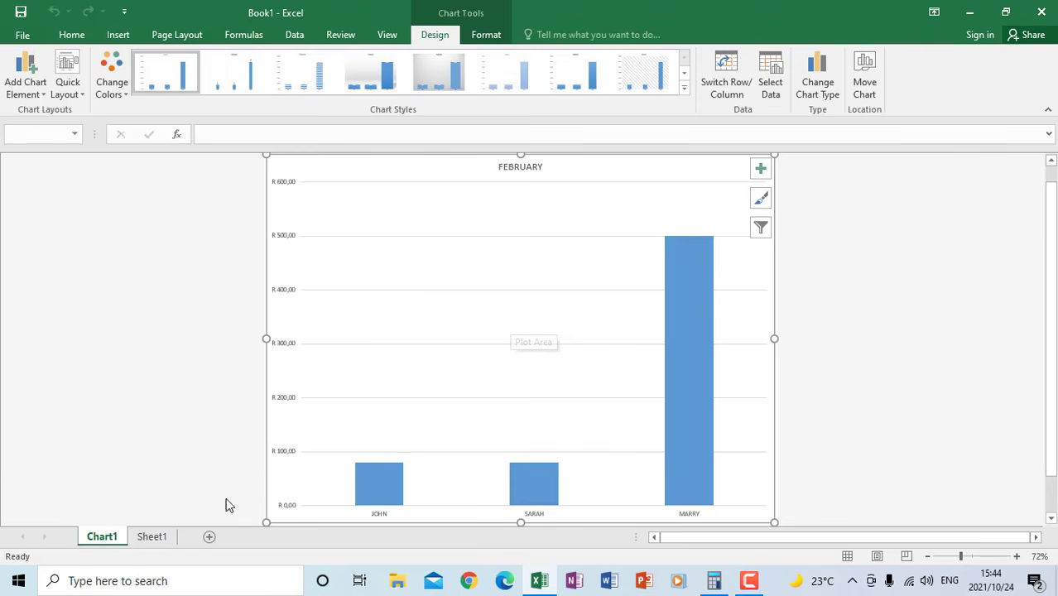
Look at the sales table on Sheet1 and the chart on Chart1 in turn, ending on Chart1
{"action": "left_click", "coordinate": [151, 537]}
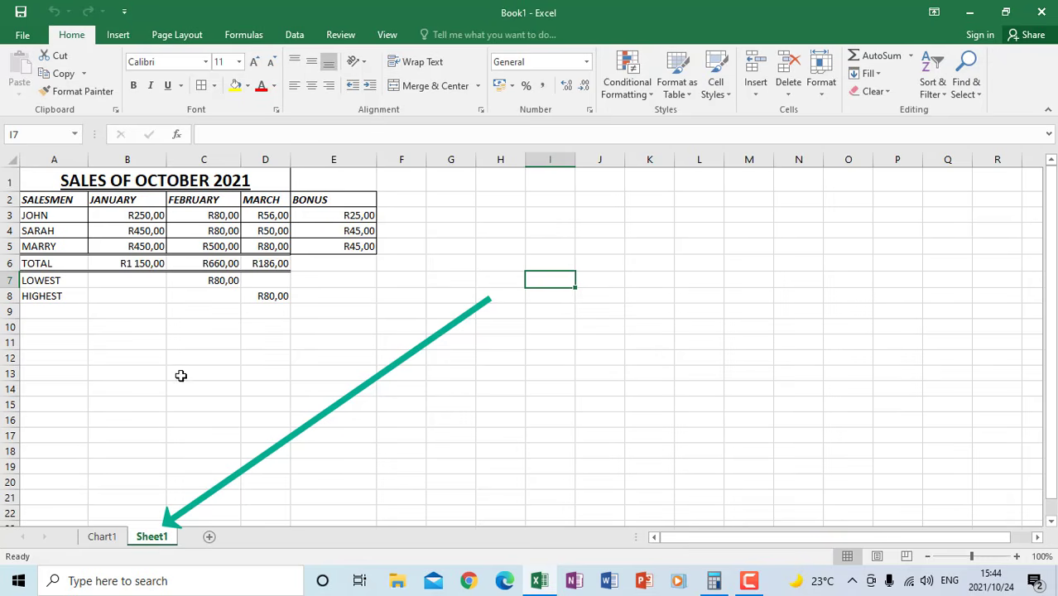
{"action": "left_click", "coordinate": [174, 356]}
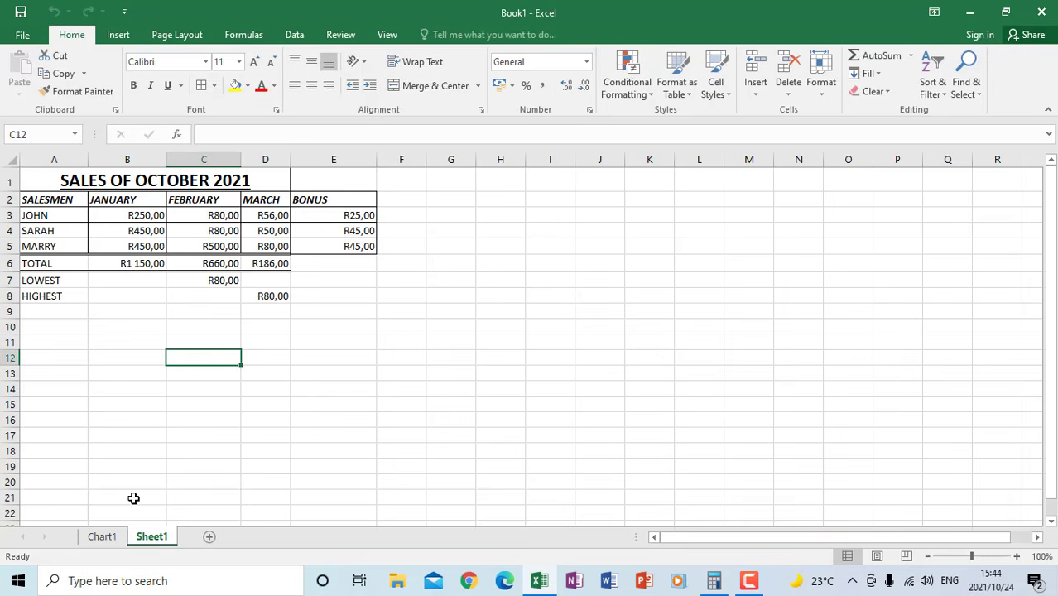
{"action": "left_click", "coordinate": [103, 538]}
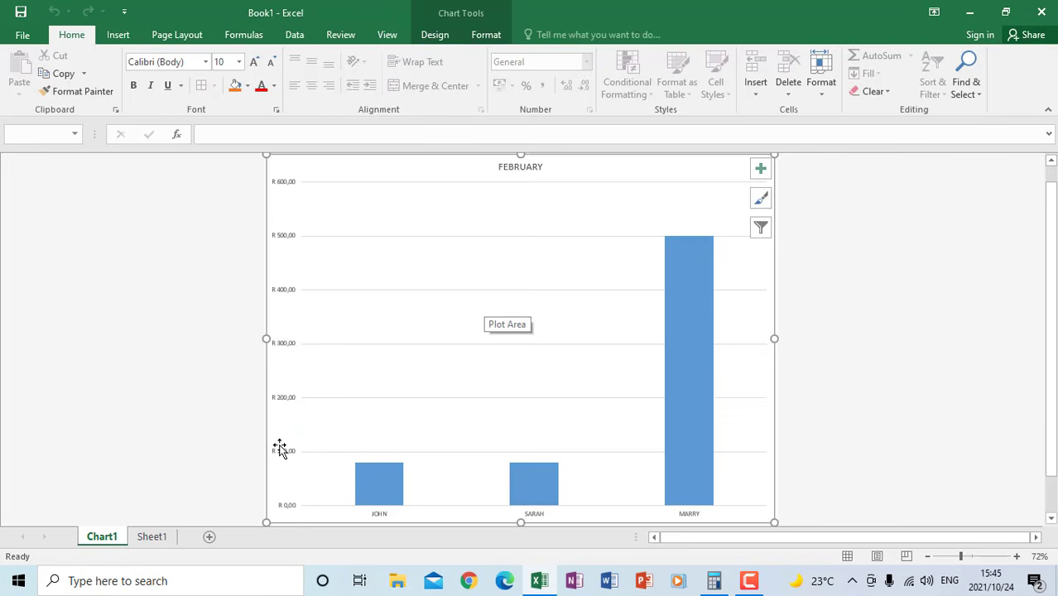
{"action": "left_click", "coordinate": [153, 537]}
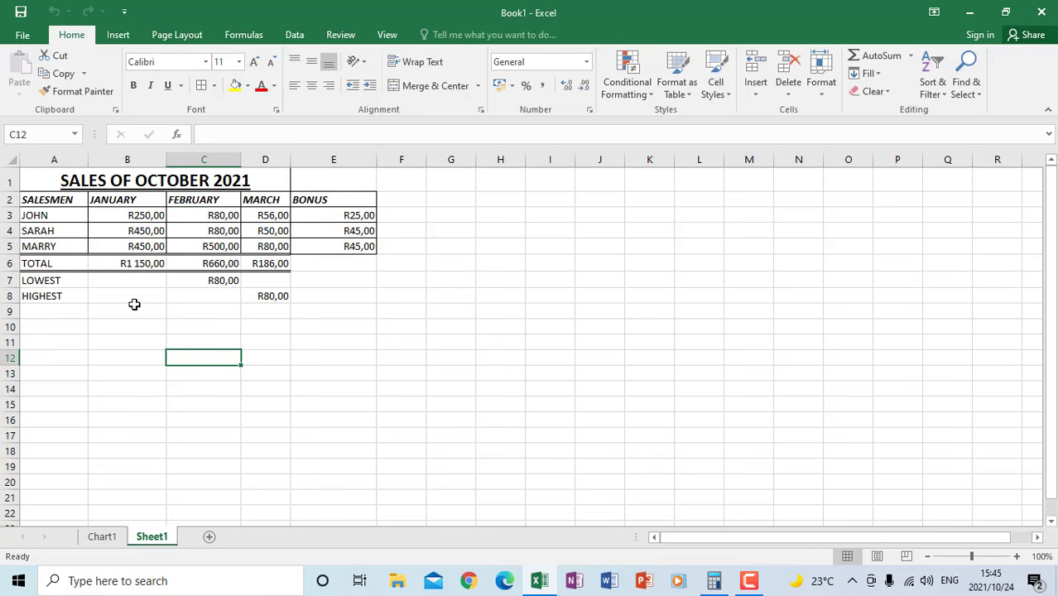
{"action": "left_click", "coordinate": [135, 351]}
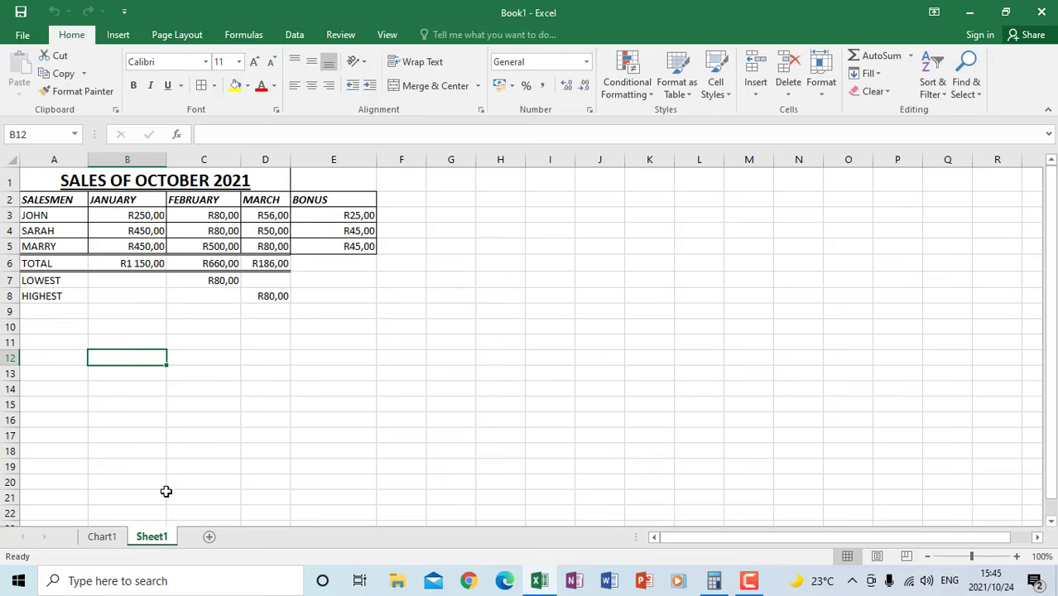
{"action": "left_click", "coordinate": [103, 538]}
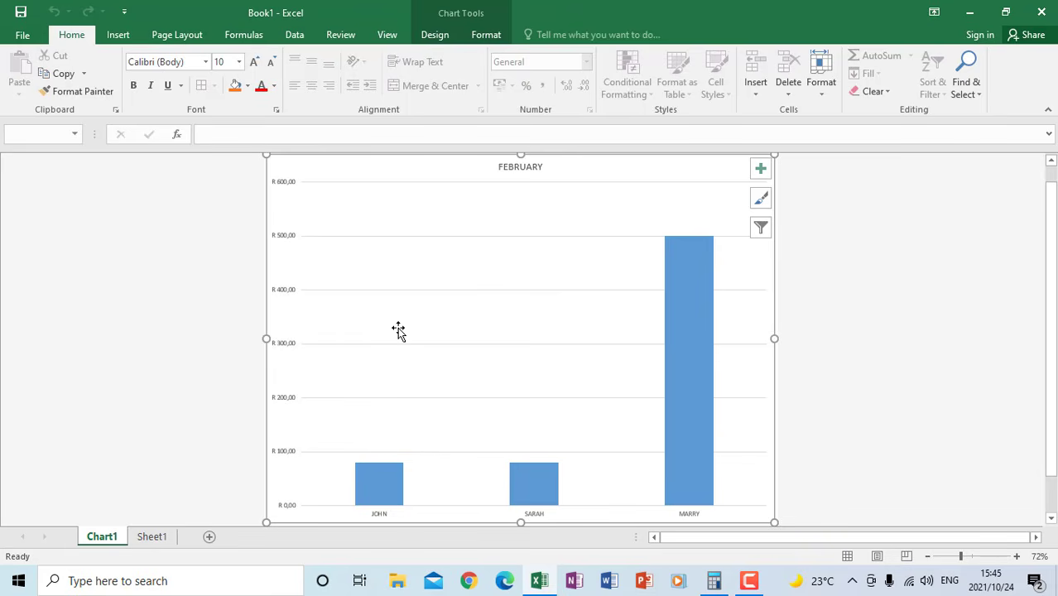
{"action": "left_click", "coordinate": [524, 168]}
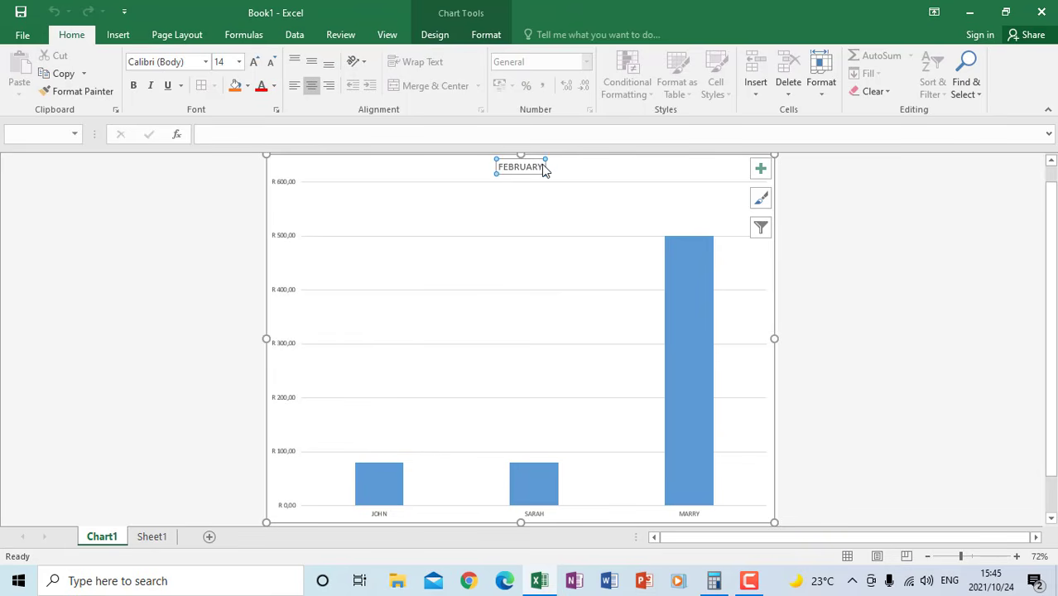
{"action": "mouse_move", "coordinate": [542, 168]}
{"action": "left_mouse_down"}
{"action": "mouse_move", "coordinate": [500, 167]}
{"action": "mouse_move", "coordinate": [523, 164]}
{"action": "left_mouse_up"}
{"action": "left_click", "coordinate": [543, 166]}
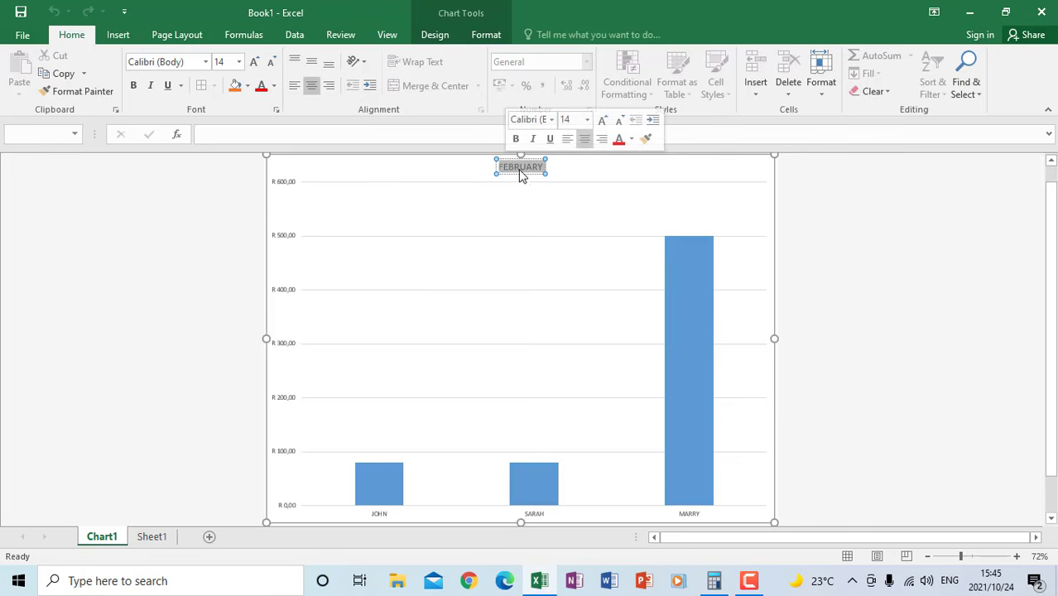
{"action": "left_click", "coordinate": [345, 273]}
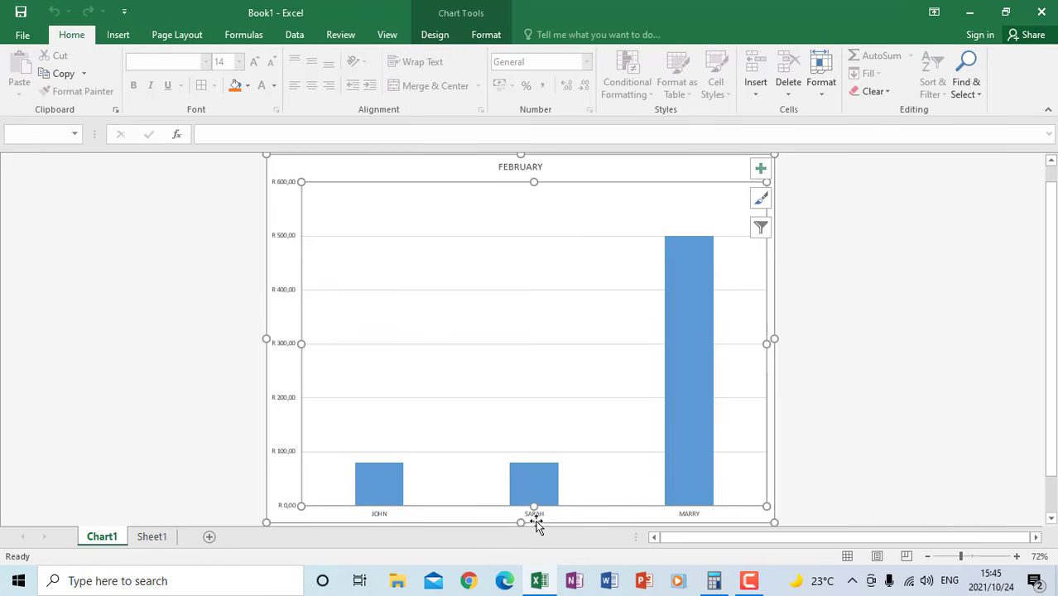
{"action": "left_click", "coordinate": [657, 176]}
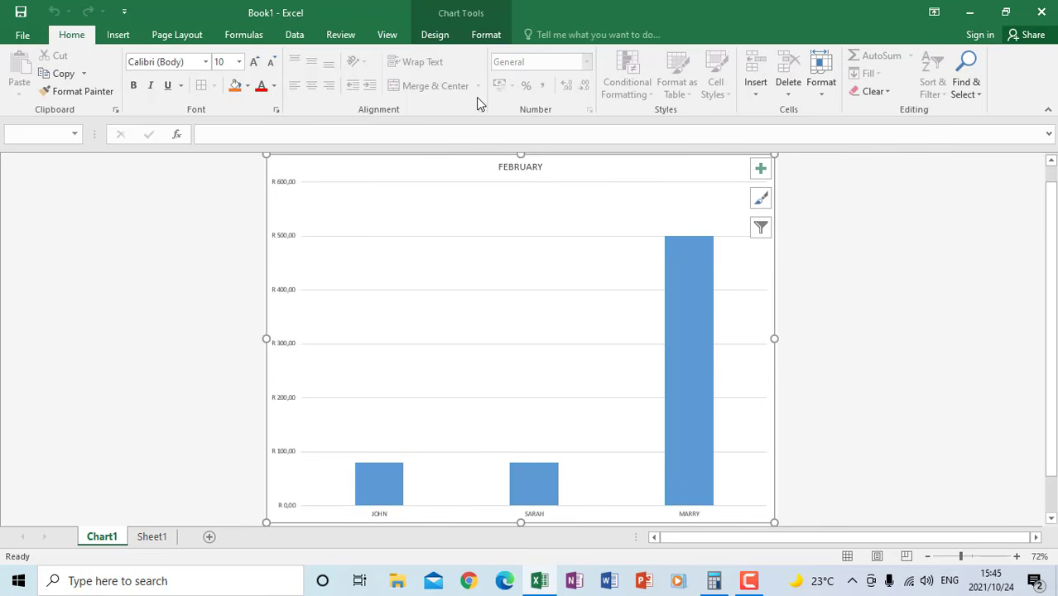
{"action": "left_click", "coordinate": [628, 188]}
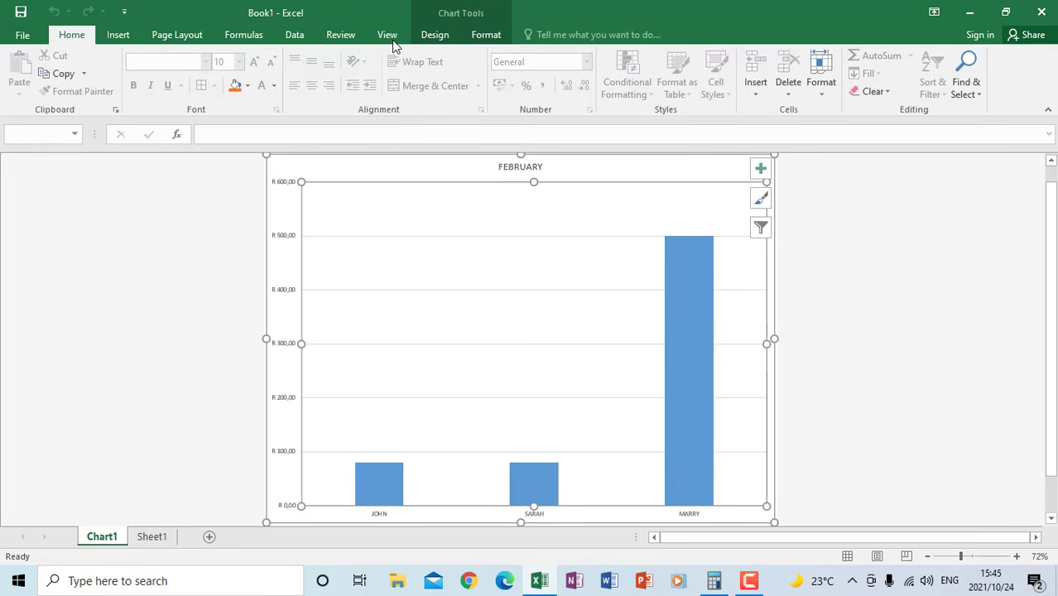
Add a primary horizontal axis title to the February chart and set its text to SALESMEN
{"action": "left_click", "coordinate": [485, 34]}
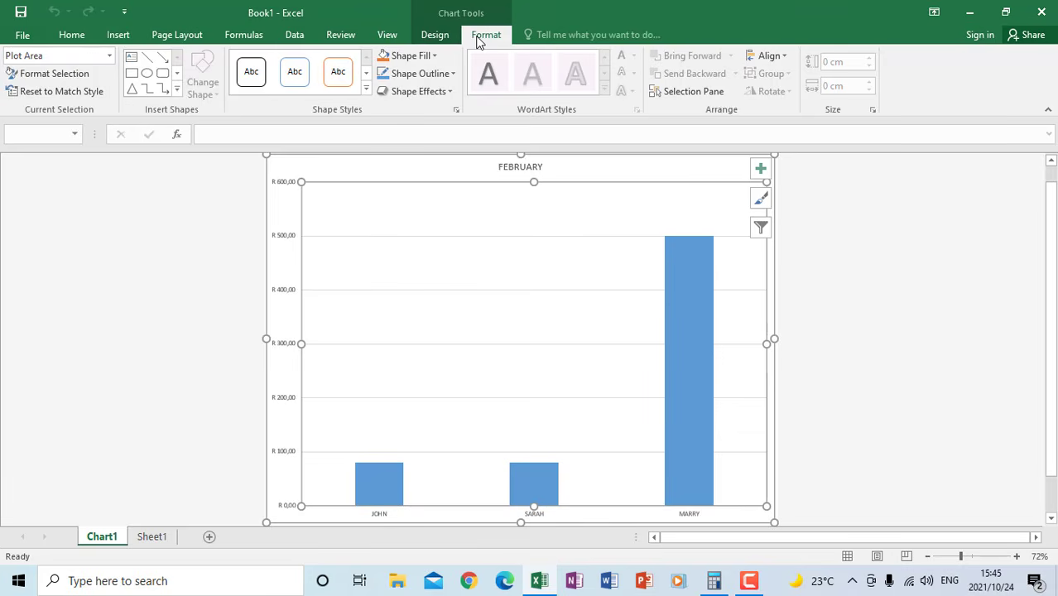
{"action": "left_click", "coordinate": [438, 36]}
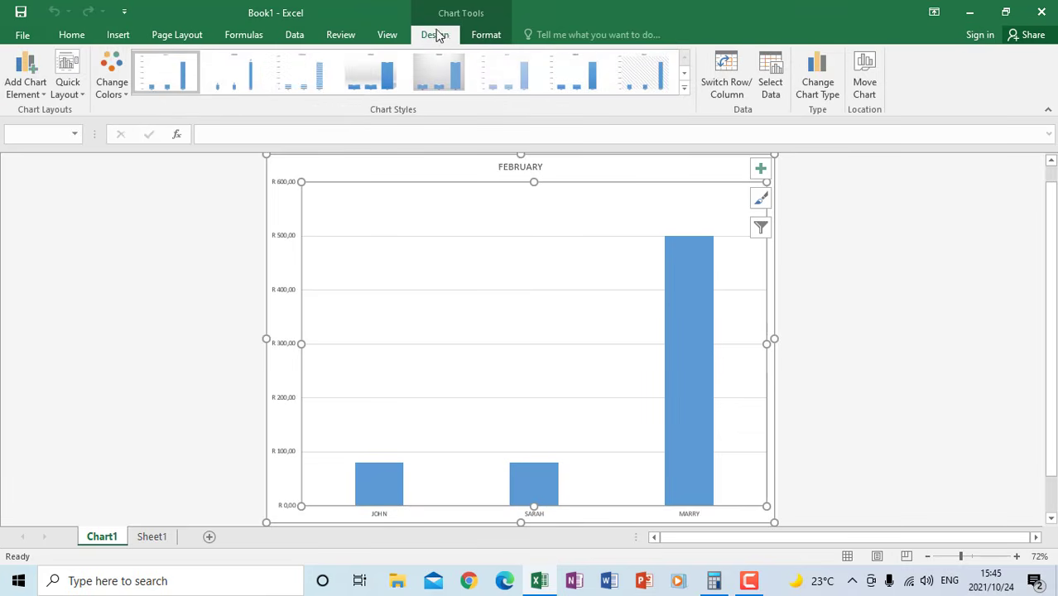
{"action": "left_click", "coordinate": [41, 97]}
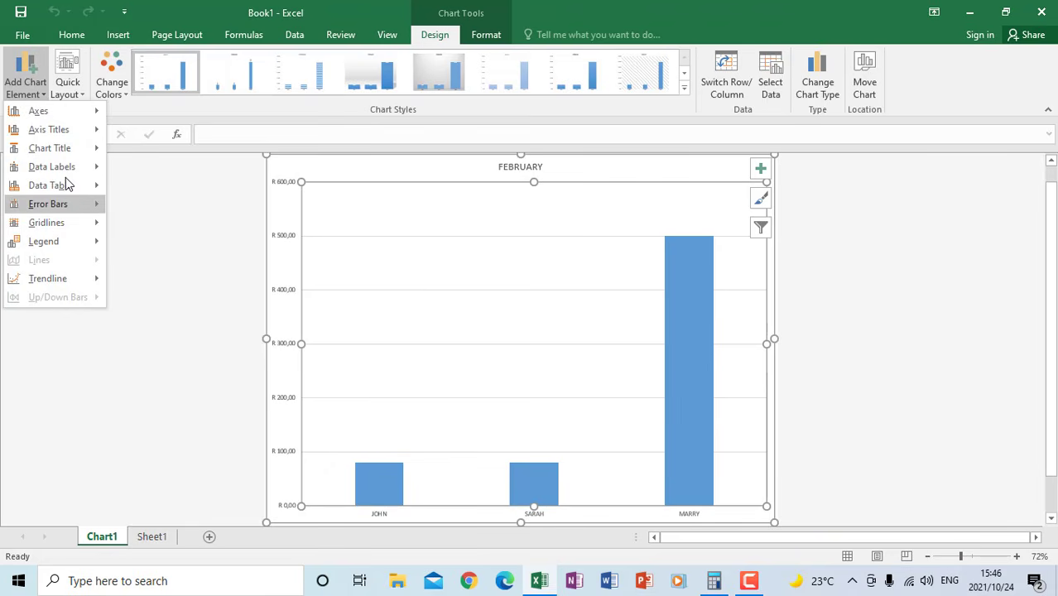
{"action": "mouse_move", "coordinate": [56, 132]}
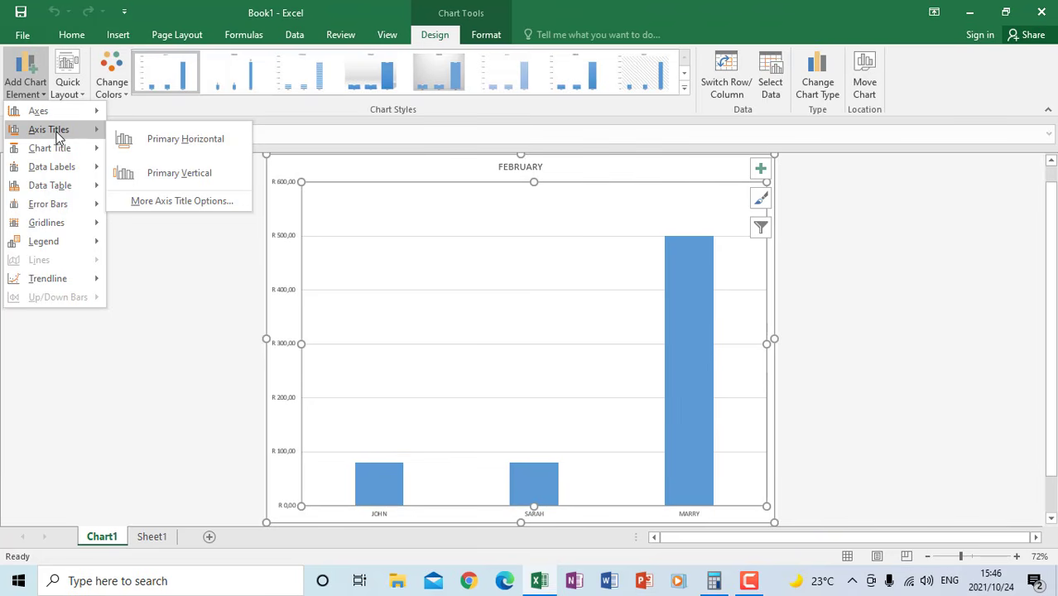
{"action": "left_click", "coordinate": [184, 140]}
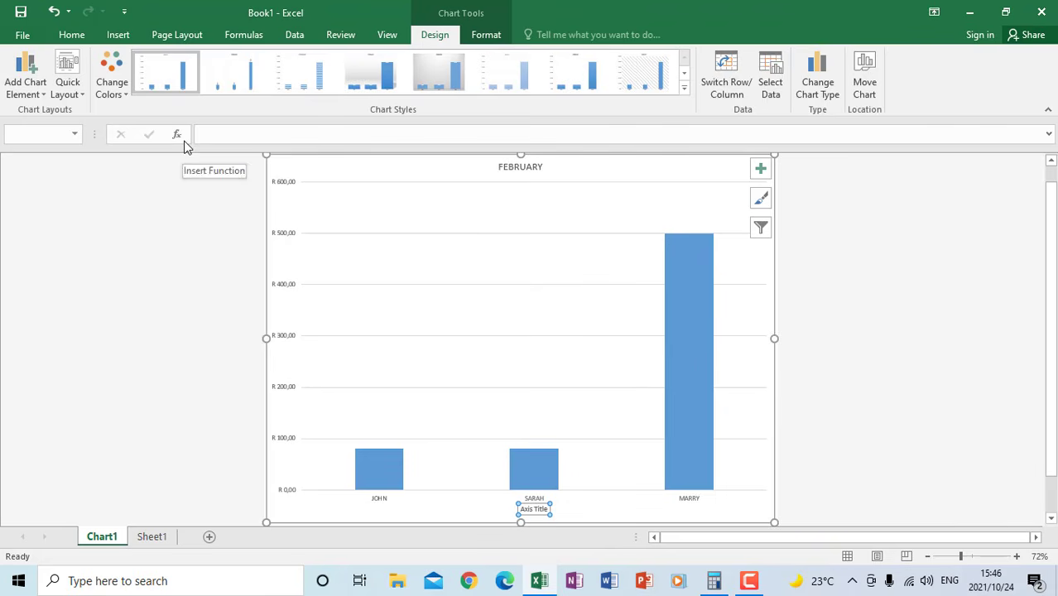
{"action": "left_click", "coordinate": [545, 509]}
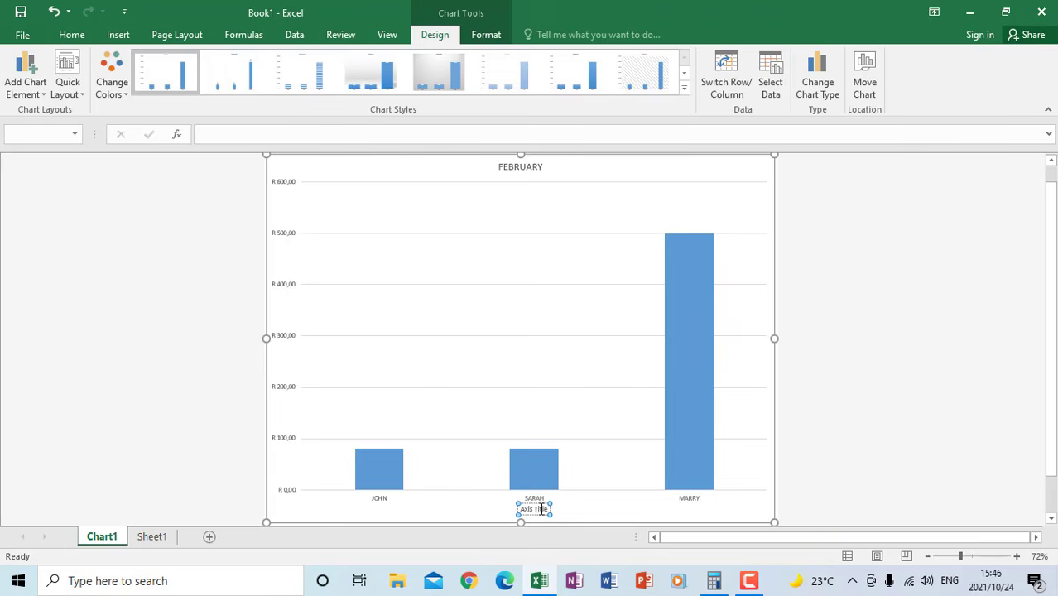
{"action": "left_click_drag", "start_coordinate": [542, 509], "coordinate": [519, 509]}
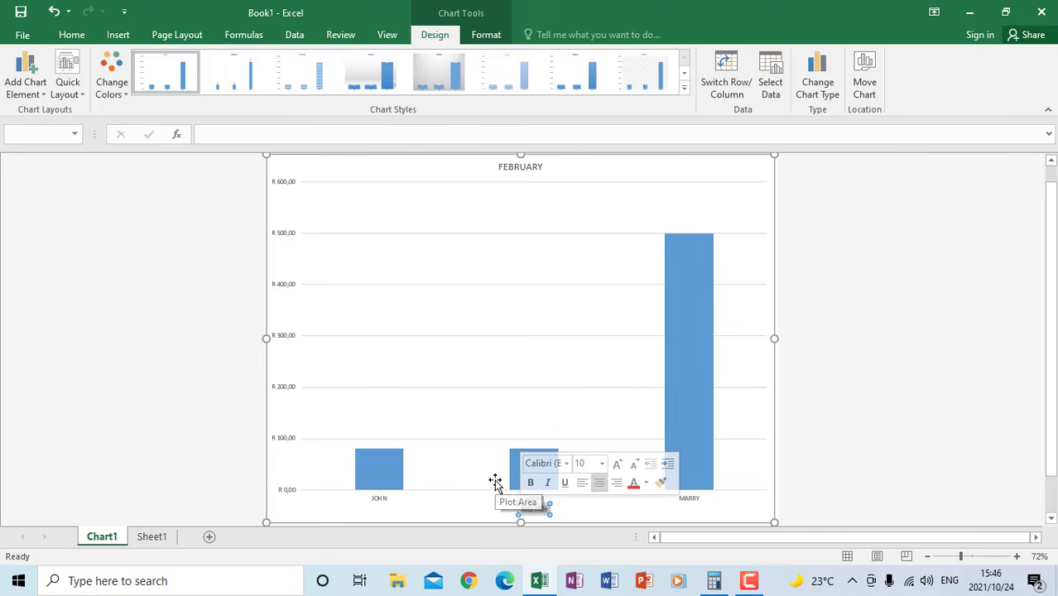
{"action": "key", "text": "BackSpace"}
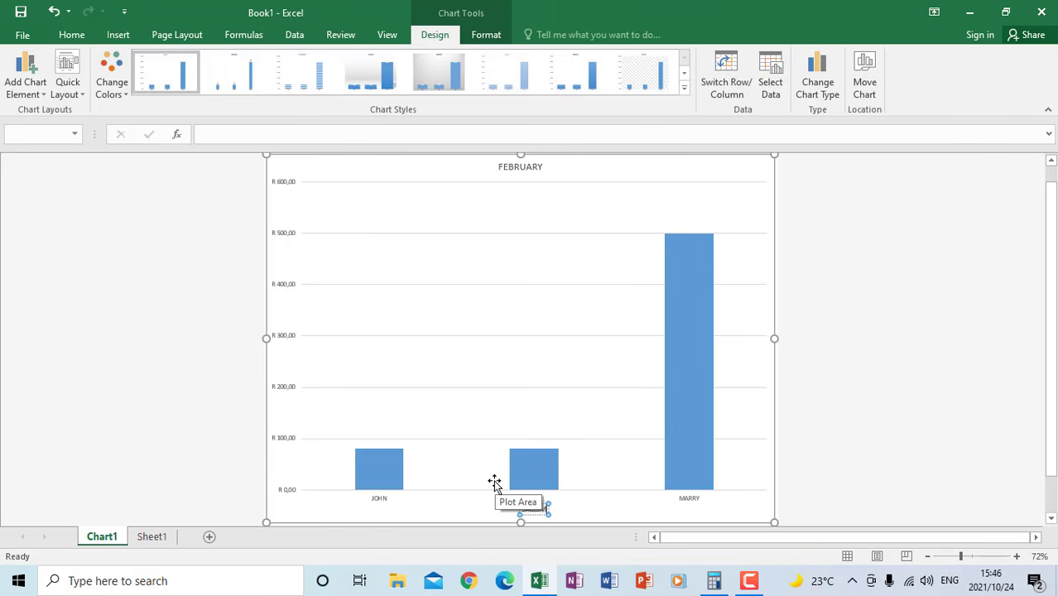
{"action": "left_click", "coordinate": [567, 345]}
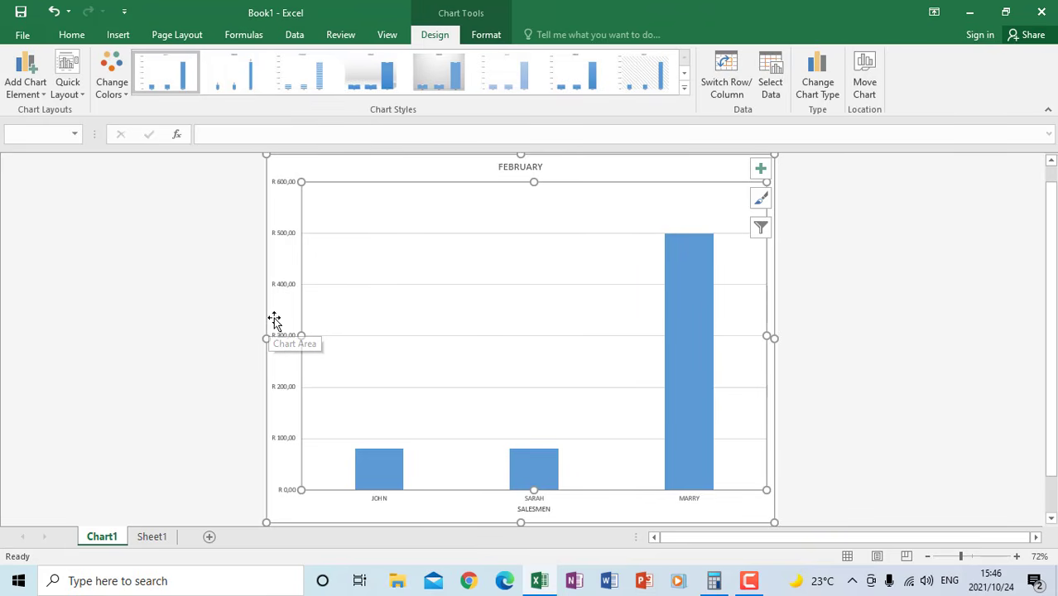
Add a primary vertical axis title to the February chart and set its text to SALES
{"action": "left_click", "coordinate": [27, 91]}
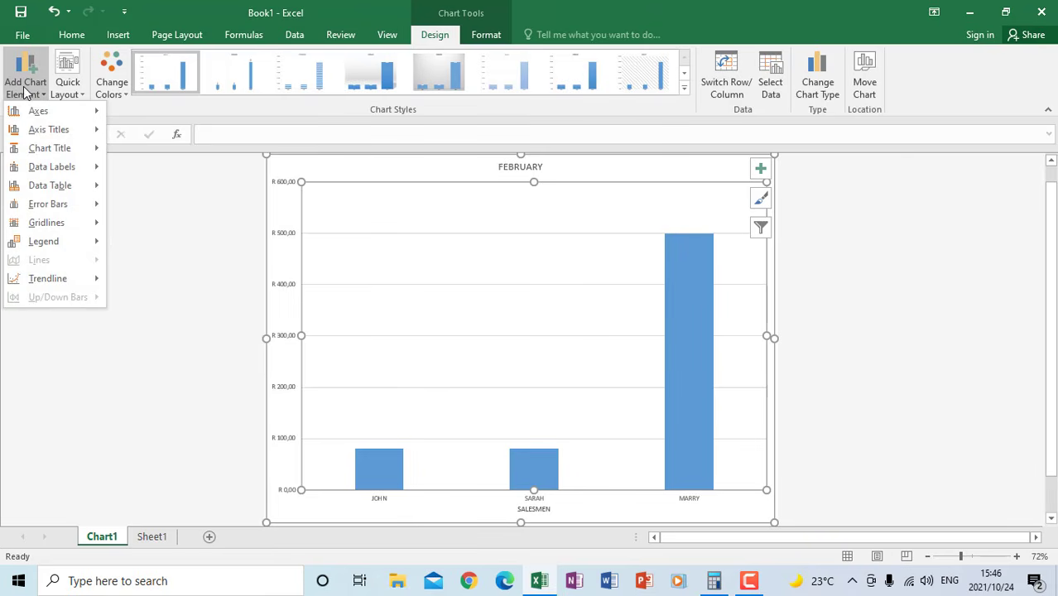
{"action": "mouse_move", "coordinate": [43, 132]}
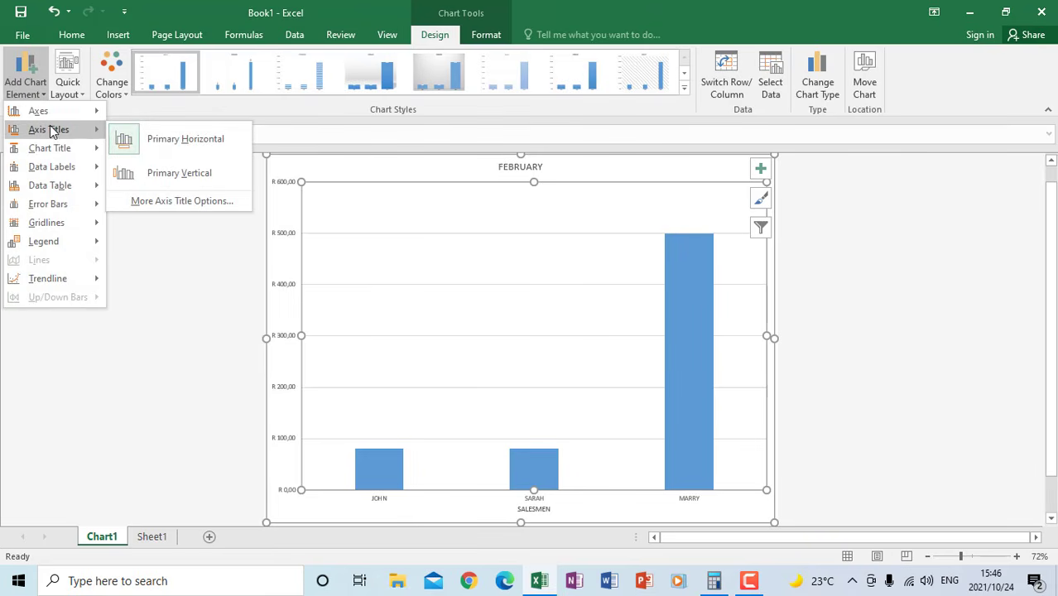
{"action": "left_click", "coordinate": [181, 174]}
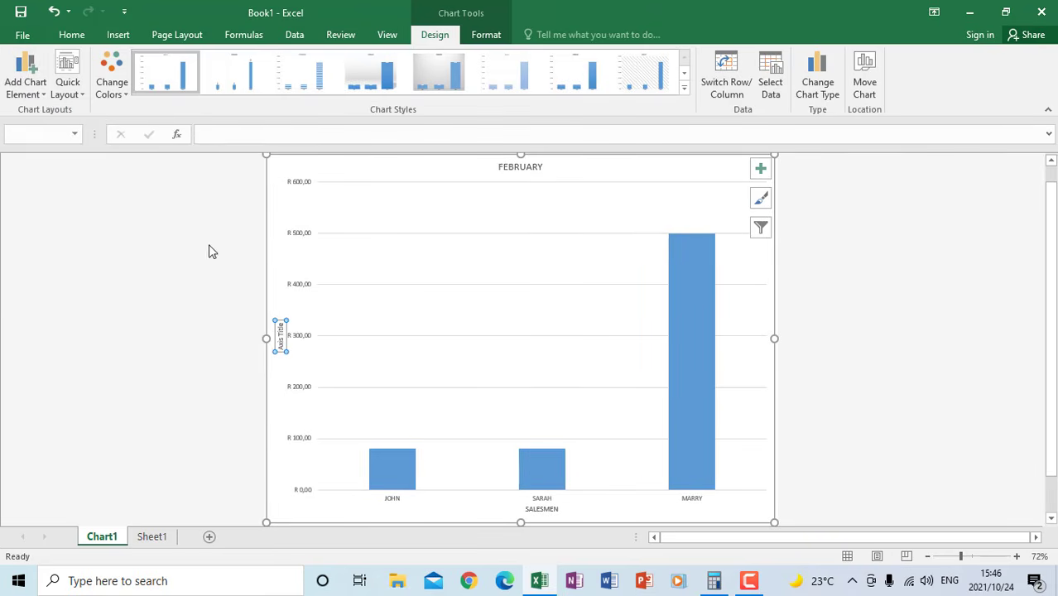
{"action": "left_click", "coordinate": [281, 328]}
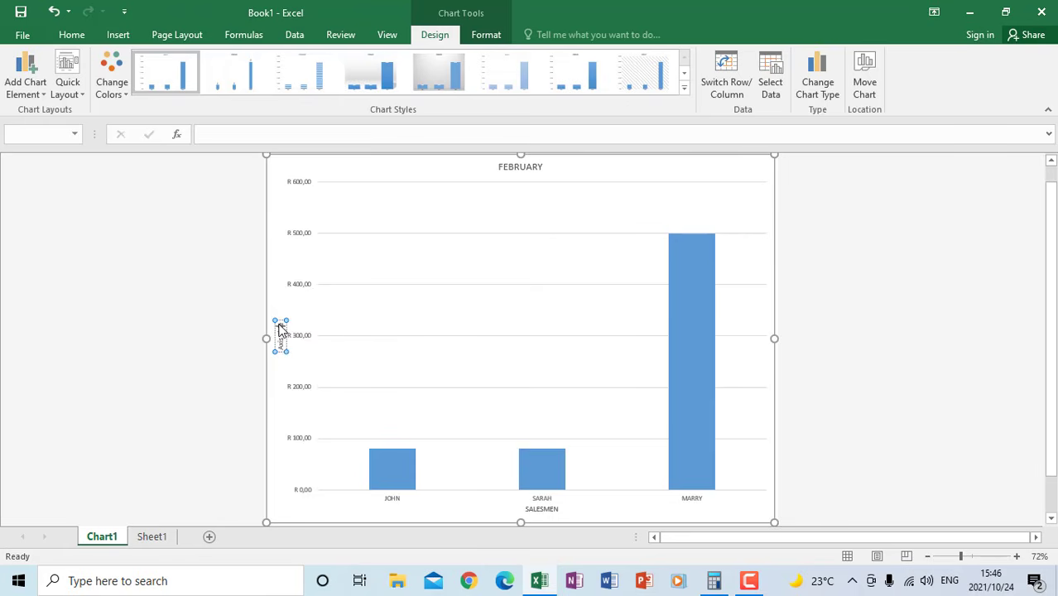
{"action": "left_click_drag", "start_coordinate": [280, 324], "coordinate": [278, 355]}
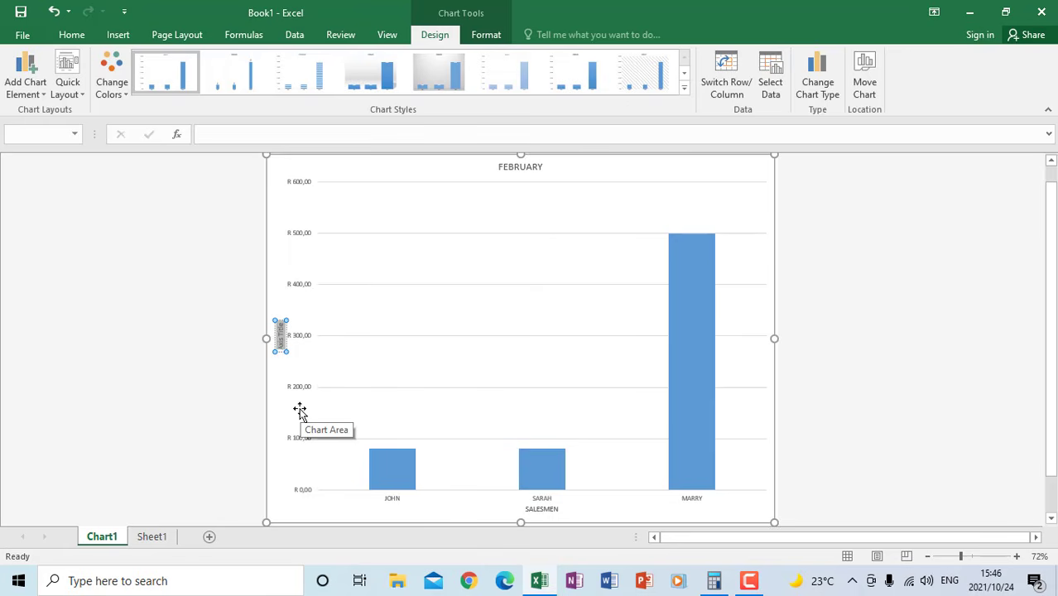
{"action": "type", "text": "SALES"}
{"action": "left_click", "coordinate": [440, 334]}
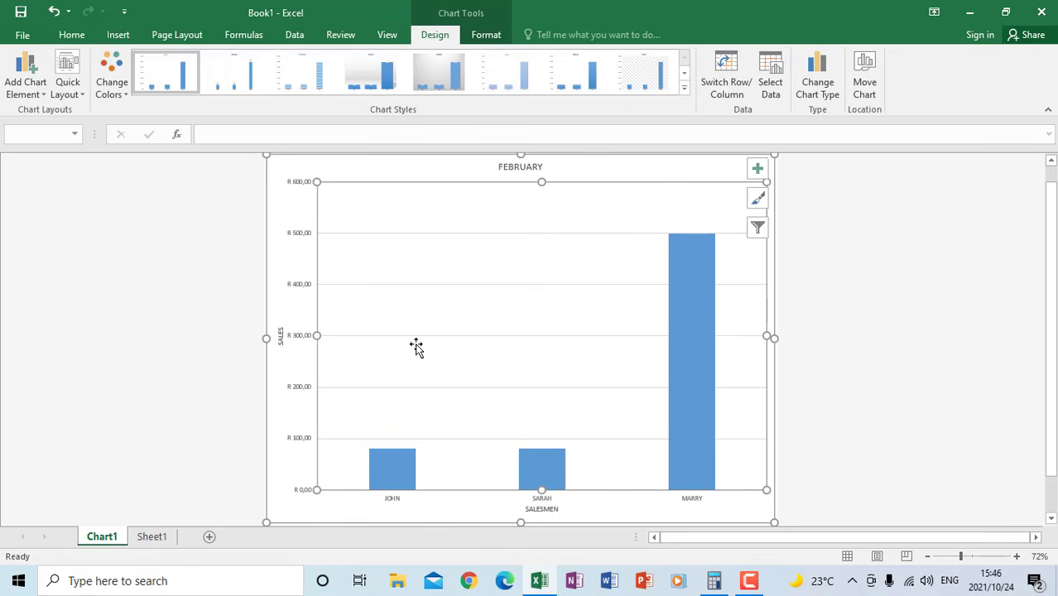
{"action": "left_click", "coordinate": [237, 289]}
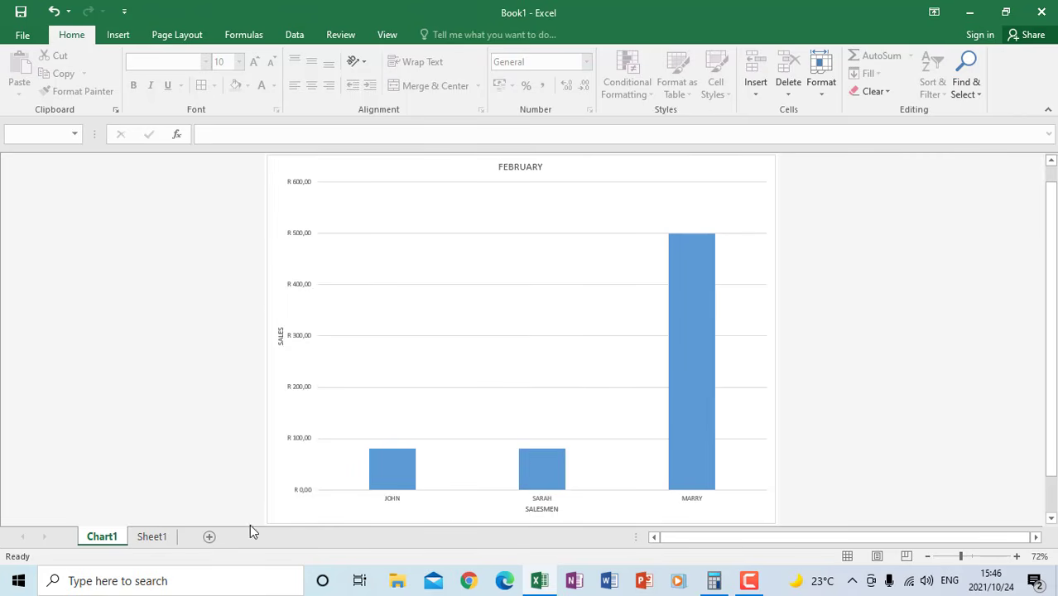
Look at the sales table on Sheet1, return to Chart1 and check the chart's print preview
{"action": "left_click", "coordinate": [152, 536]}
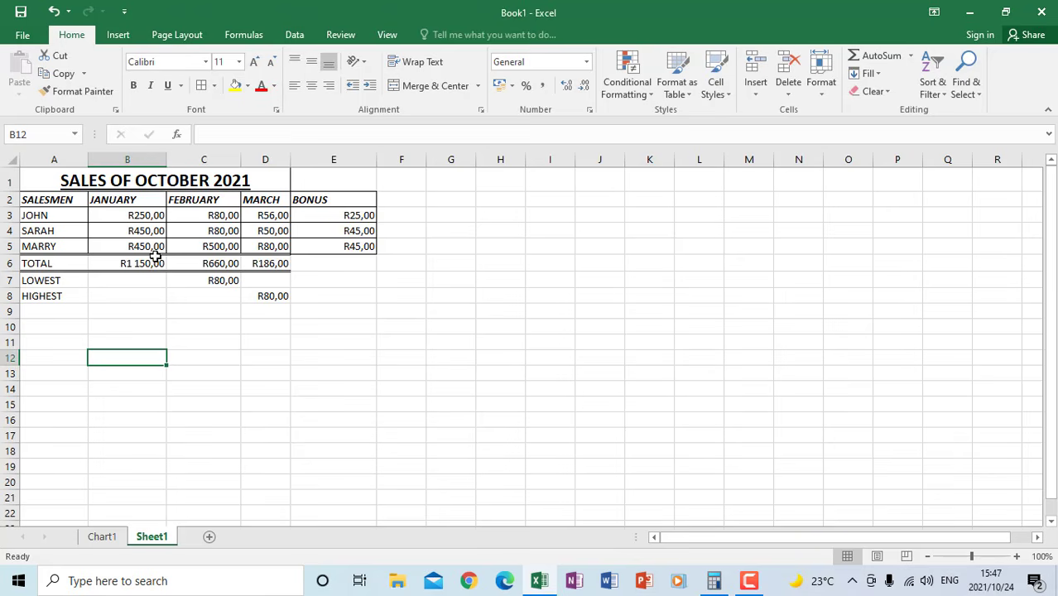
{"action": "left_click", "coordinate": [103, 536]}
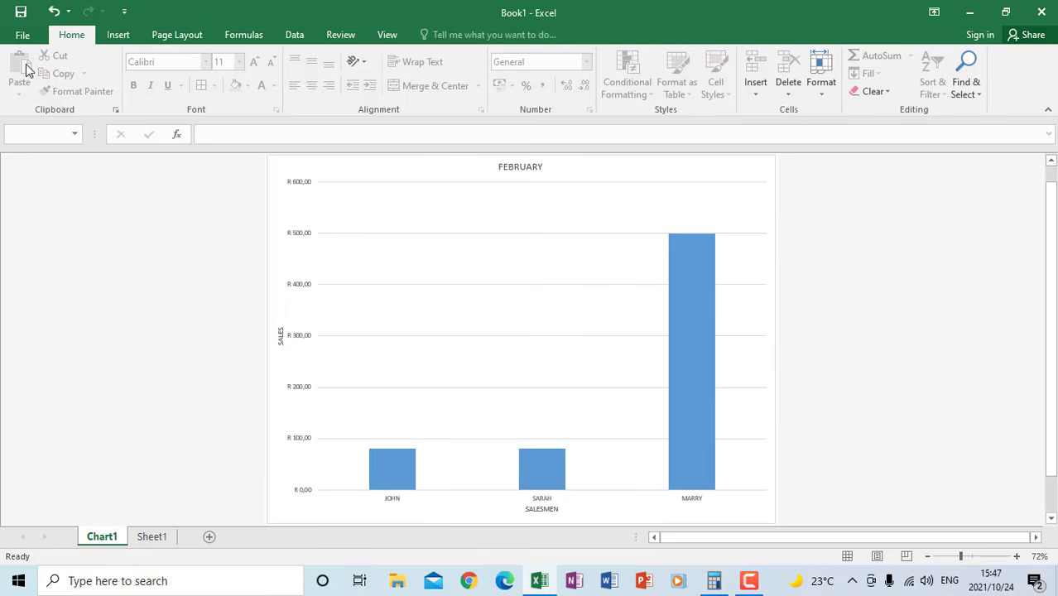
{"action": "left_click", "coordinate": [21, 35]}
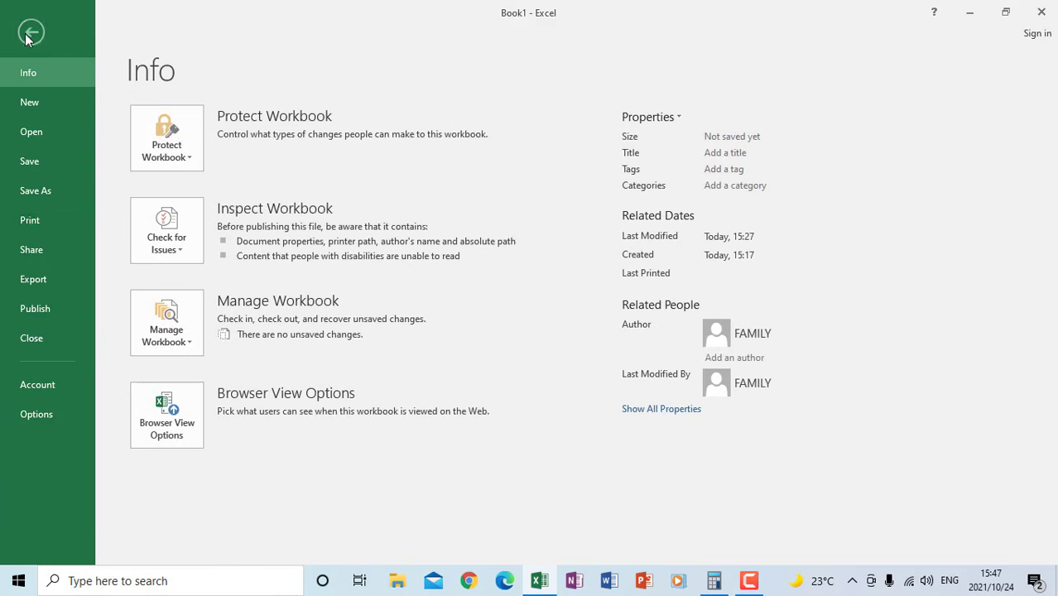
{"action": "left_click", "coordinate": [40, 218]}
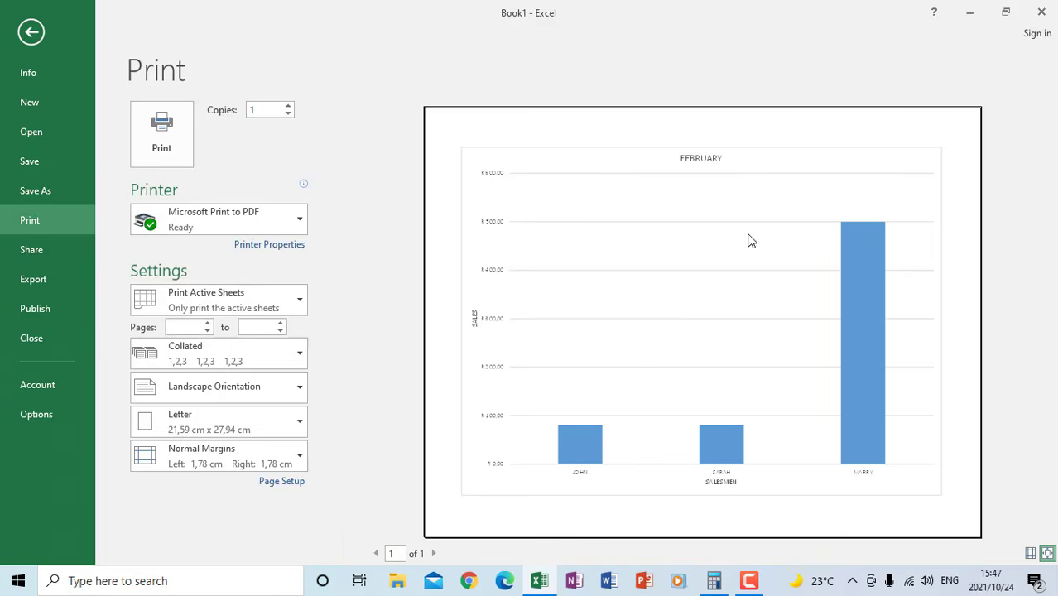
{"action": "left_click", "coordinate": [32, 34]}
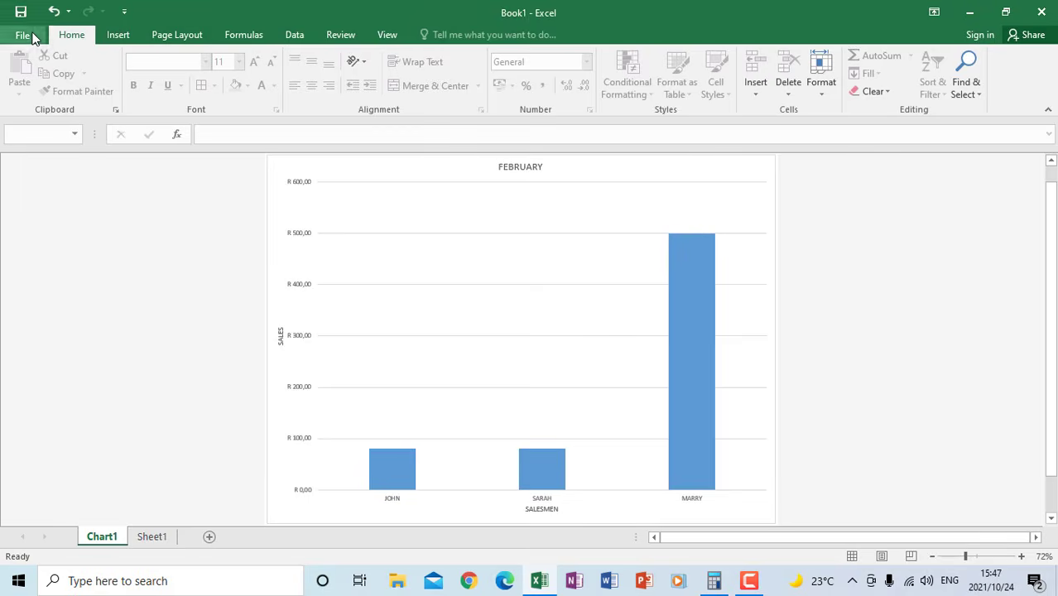
Check the print preview of the sales table on Sheet1 and return to the sheet
{"action": "left_click", "coordinate": [147, 537]}
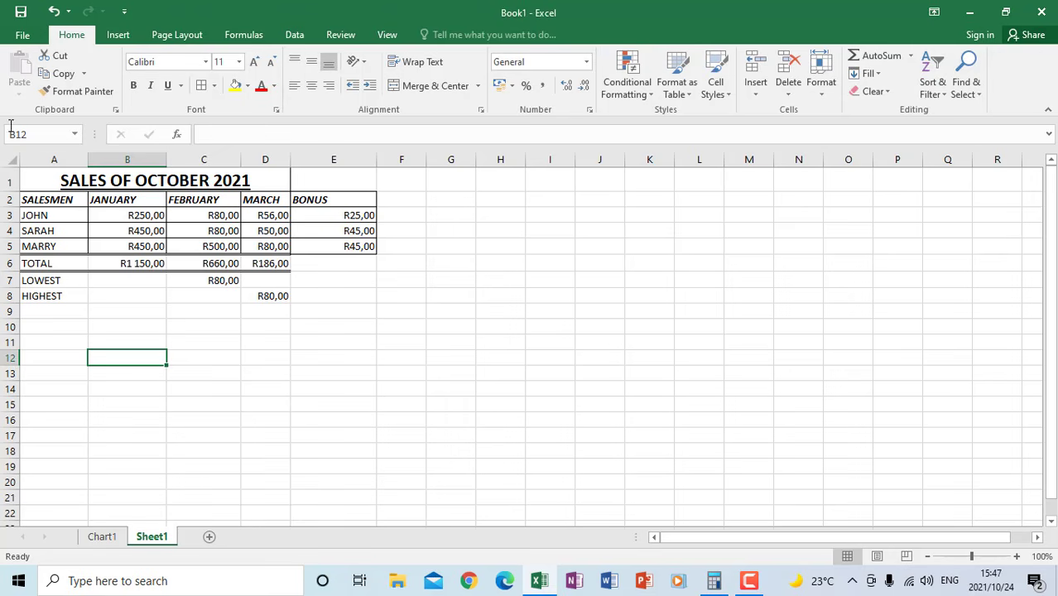
{"action": "left_click", "coordinate": [21, 34]}
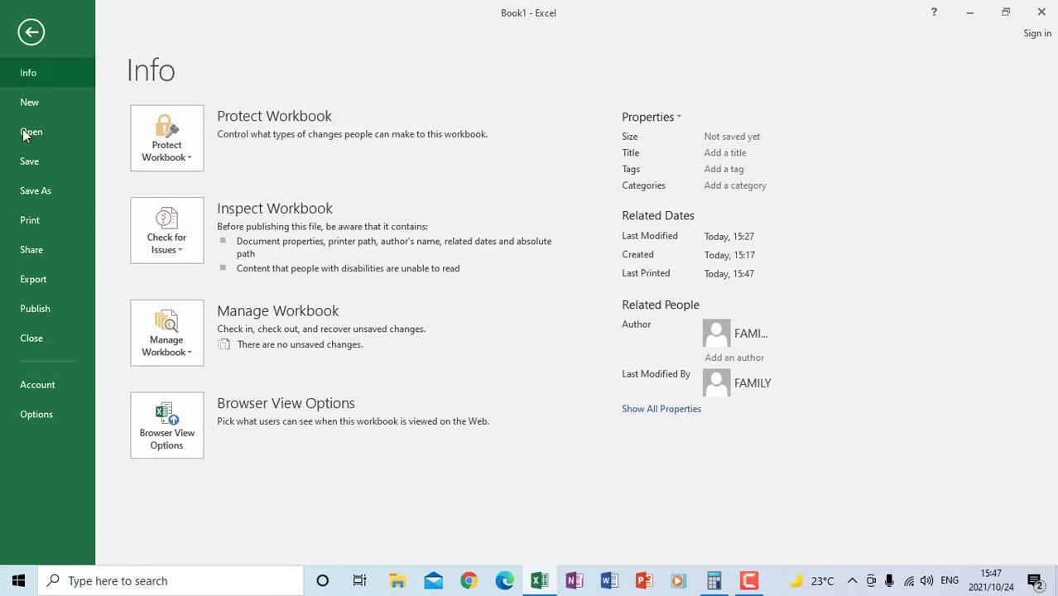
{"action": "left_click", "coordinate": [41, 219]}
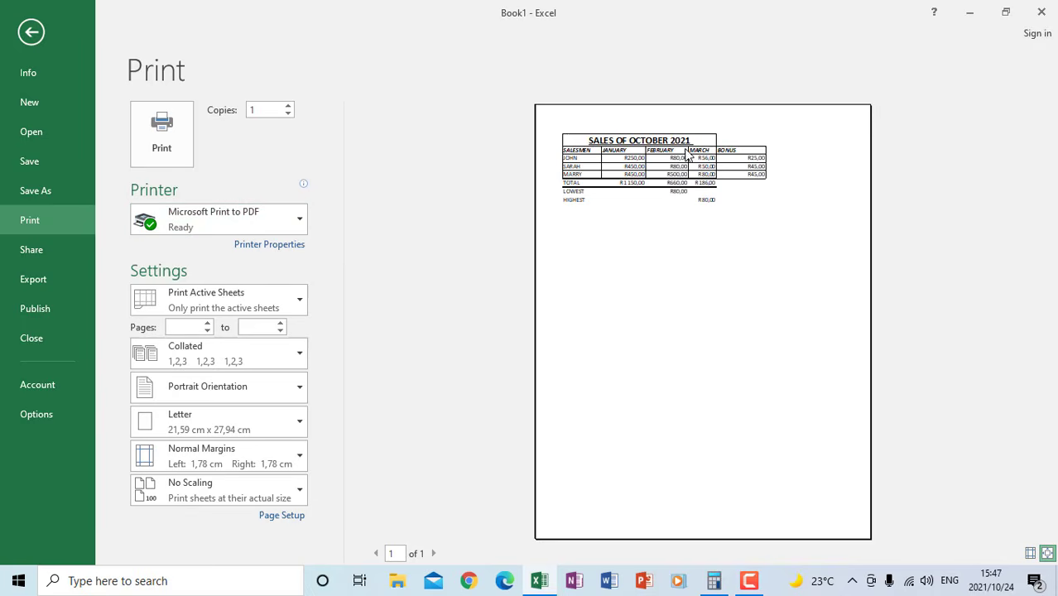
{"action": "left_click", "coordinate": [31, 33]}
{"action": "left_click", "coordinate": [348, 423]}
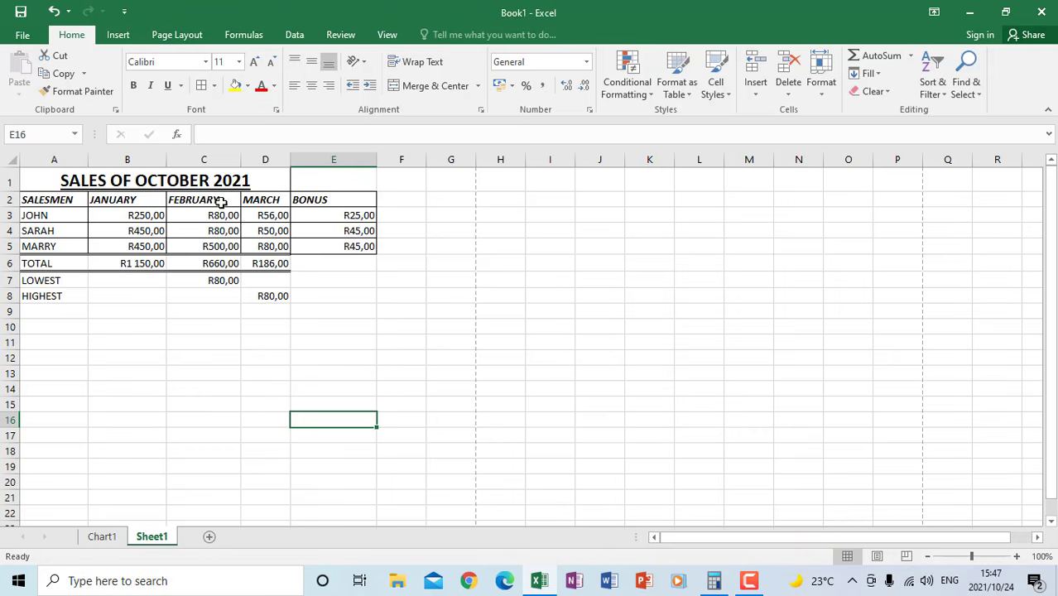
Display the formulas instead of the results in the sales table on Sheet1
{"action": "left_click", "coordinate": [243, 34]}
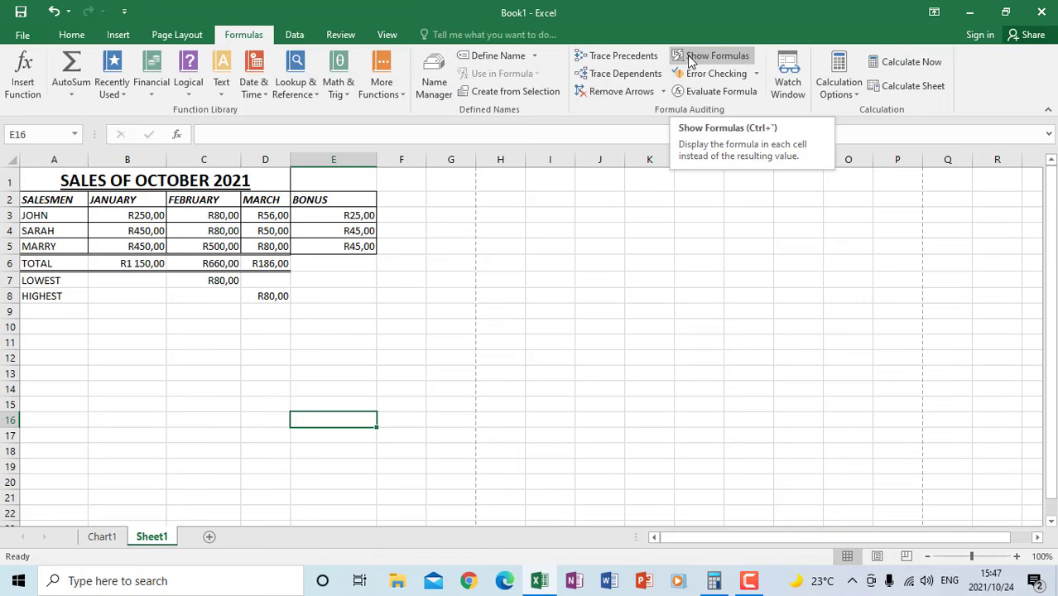
{"action": "left_click", "coordinate": [689, 58]}
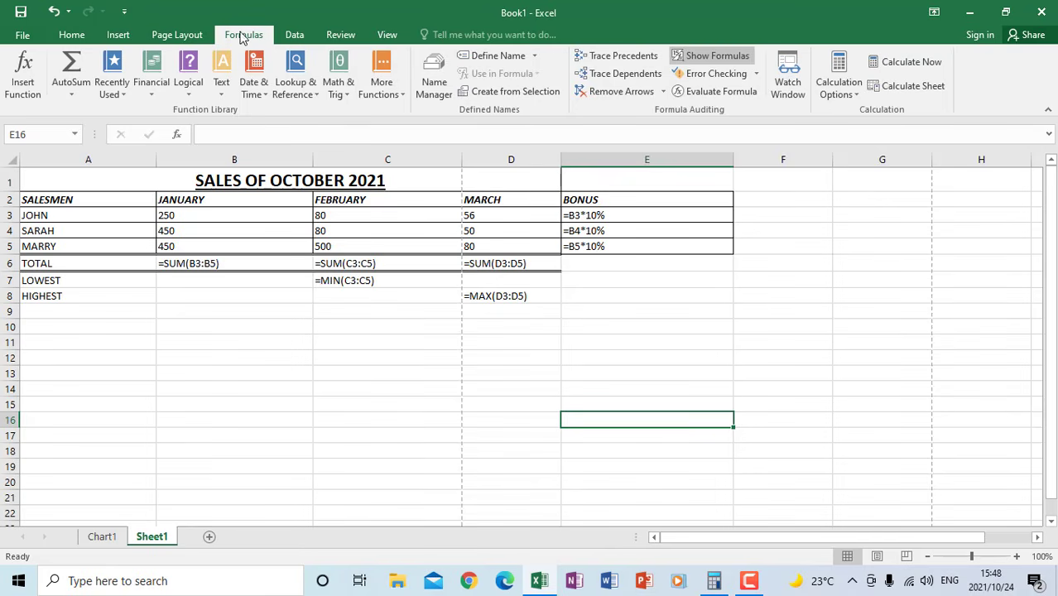
{"action": "left_click", "coordinate": [694, 59]}
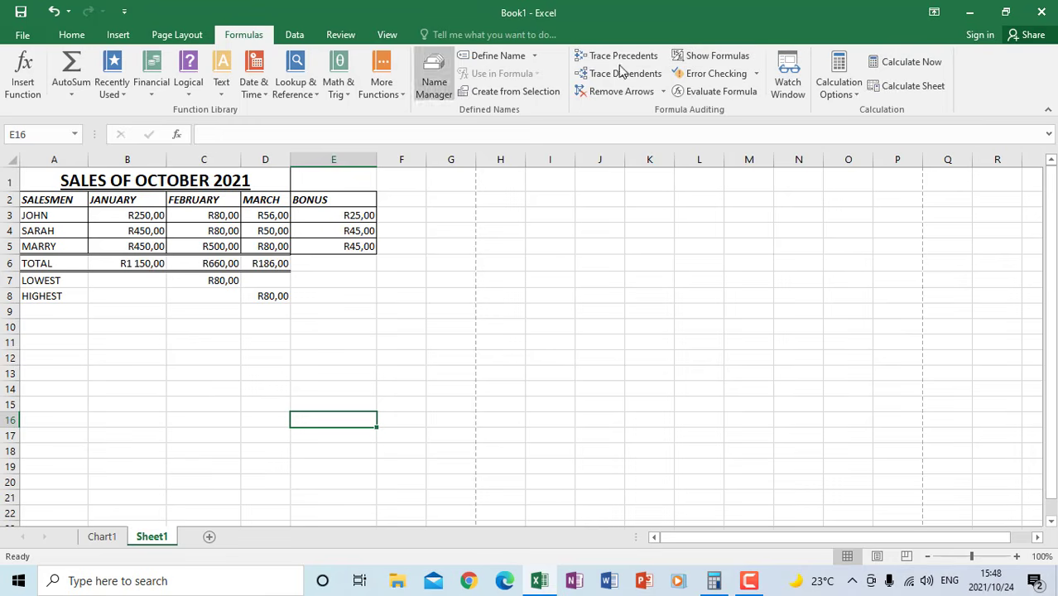
{"action": "left_click", "coordinate": [717, 56]}
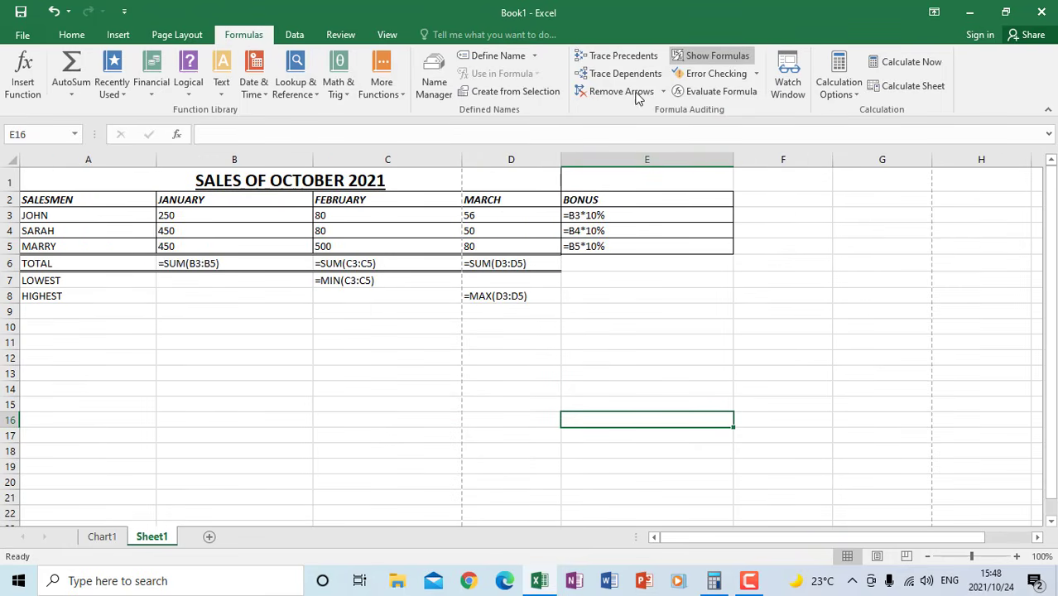
{"action": "left_click", "coordinate": [717, 55]}
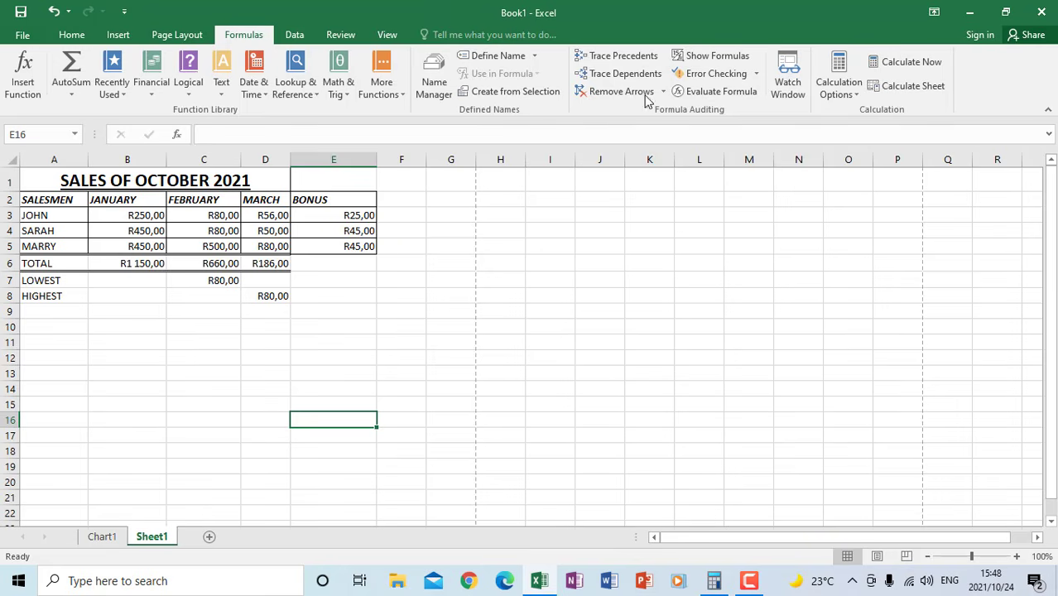
{"action": "left_click", "coordinate": [712, 55]}
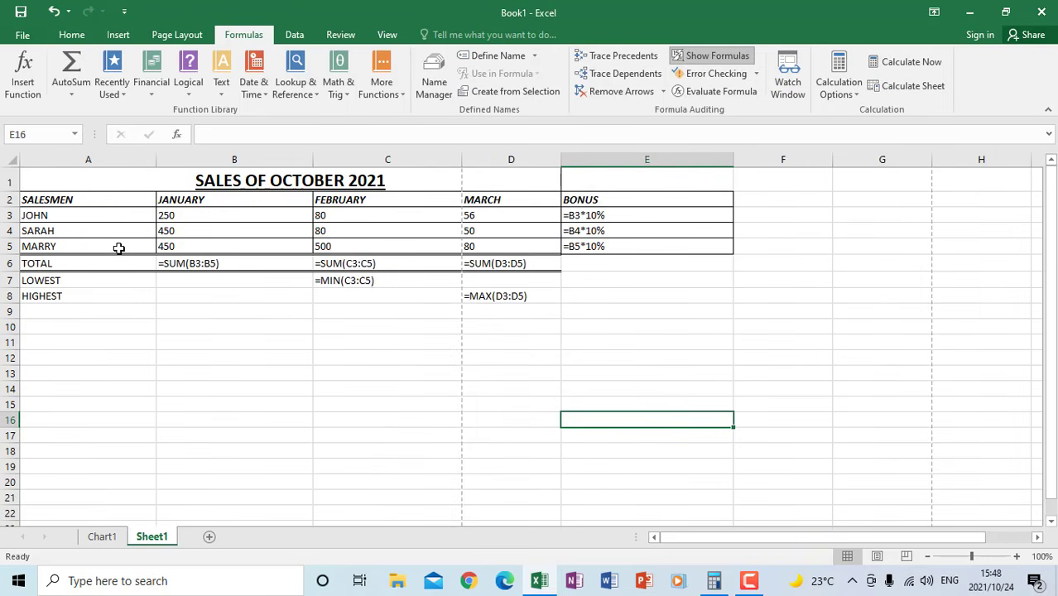
{"action": "left_click", "coordinate": [385, 330]}
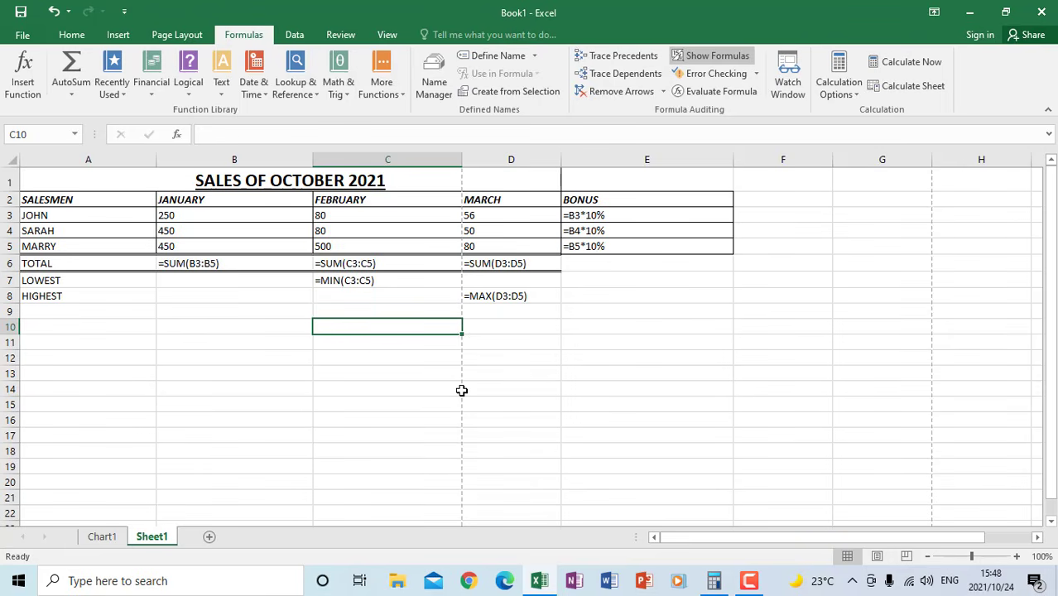
Show Sheet1 in Page Break Preview and set its page orientation to Landscape
{"action": "left_click", "coordinate": [387, 34]}
{"action": "left_click", "coordinate": [66, 93]}
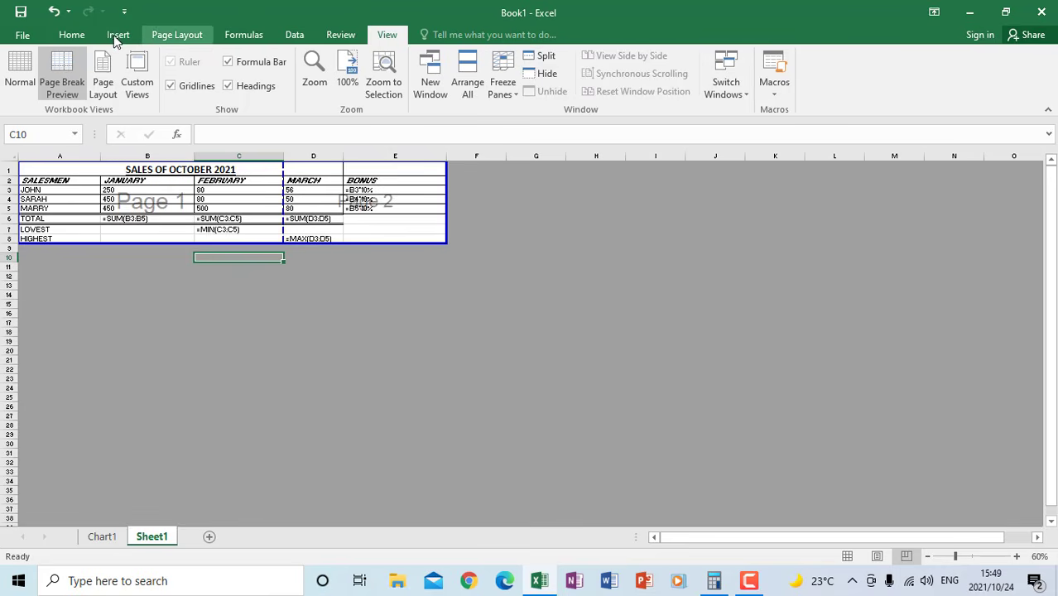
{"action": "left_click", "coordinate": [77, 36]}
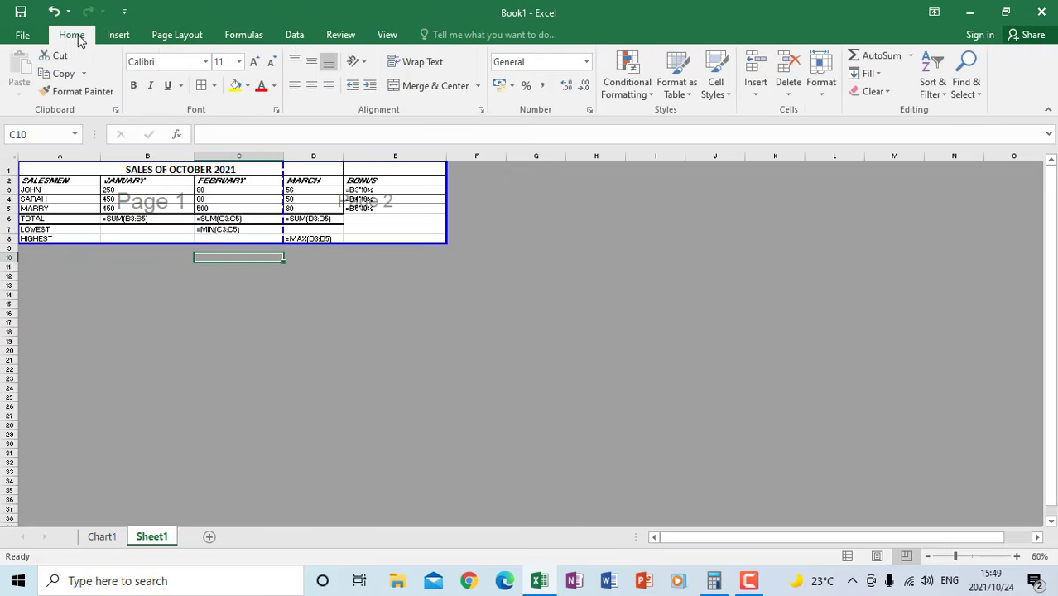
{"action": "left_click", "coordinate": [176, 37]}
{"action": "left_click", "coordinate": [163, 83]}
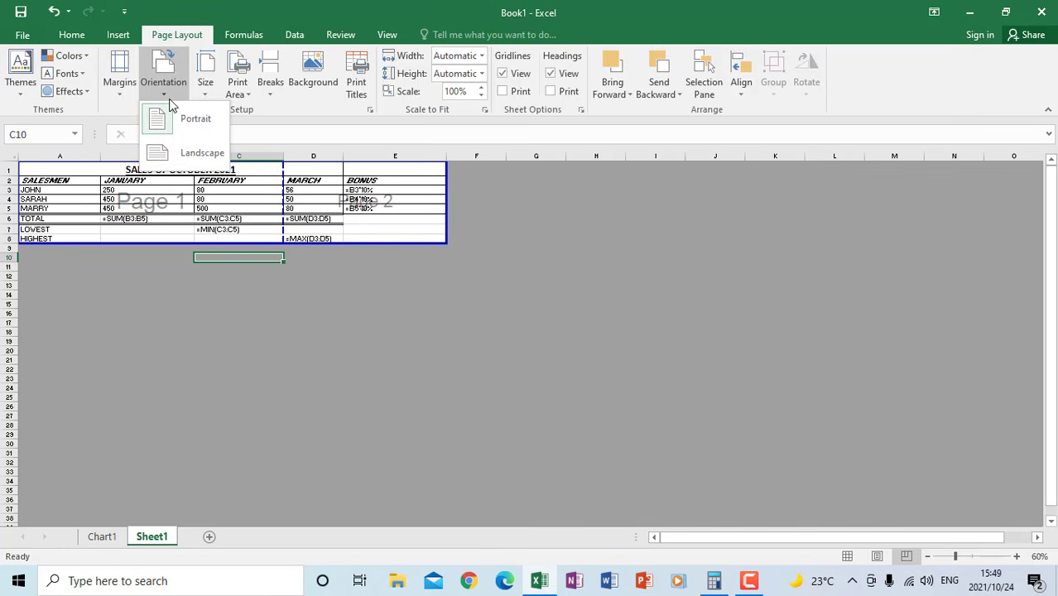
{"action": "left_click", "coordinate": [187, 152]}
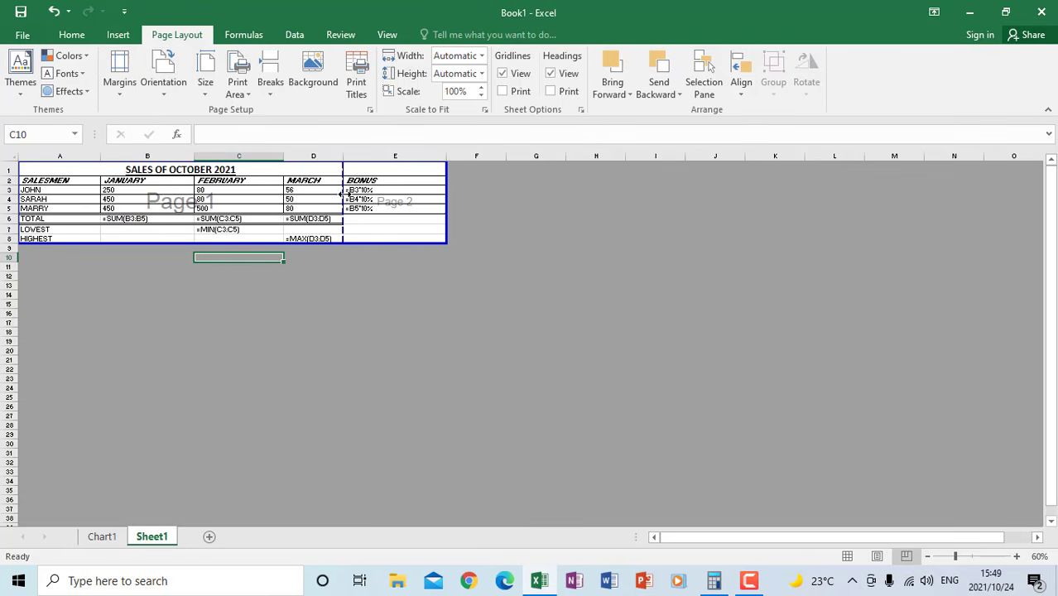
Move the vertical page break past the BONUS column to fit the table on one page, and return to Normal view
{"action": "left_click", "coordinate": [386, 36]}
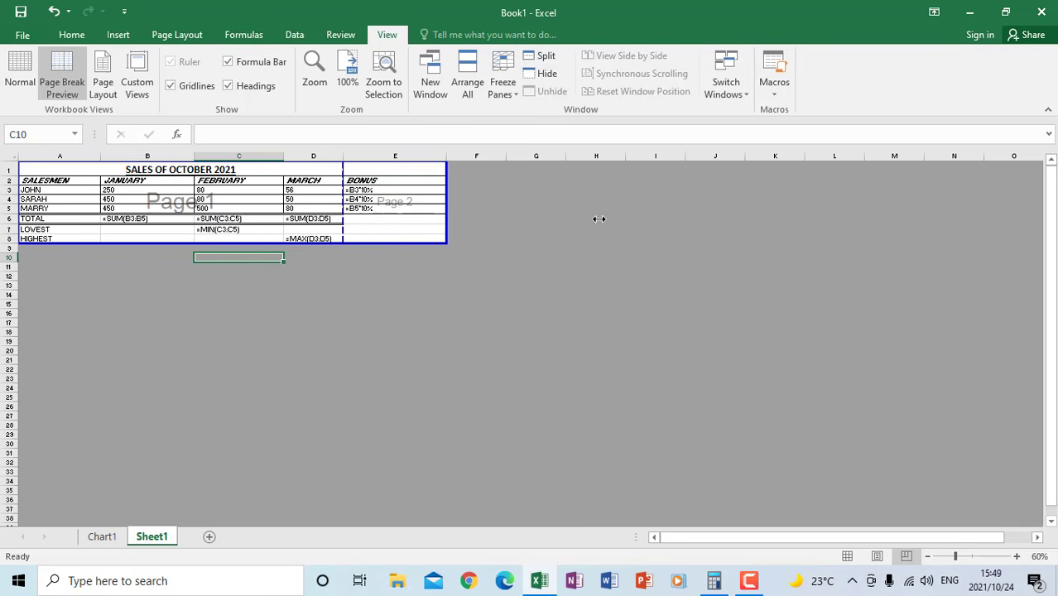
{"action": "left_click_drag", "start_coordinate": [644, 236], "coordinate": [647, 240]}
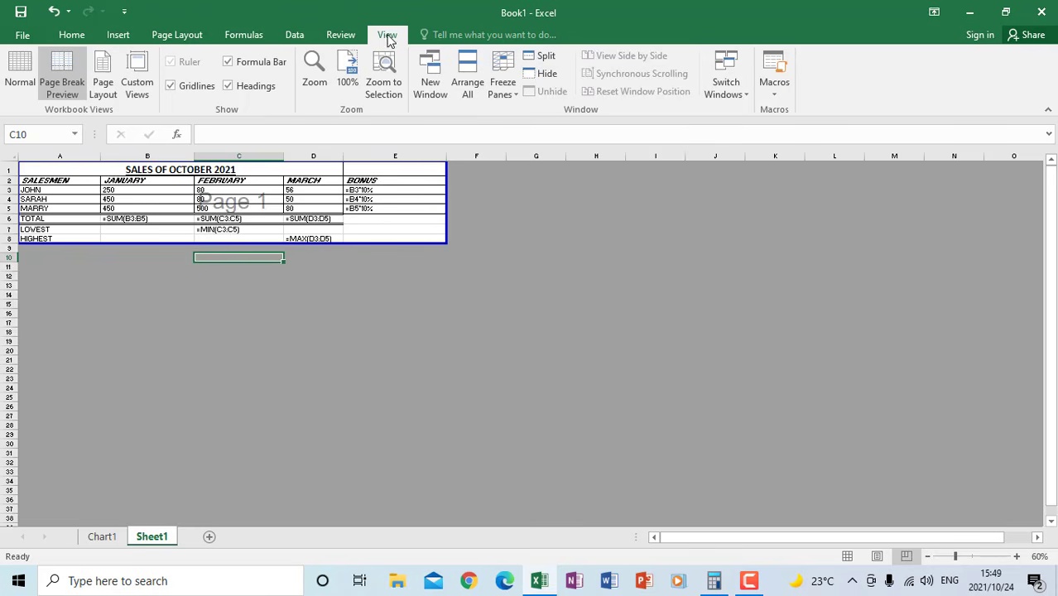
{"action": "left_click", "coordinate": [22, 78]}
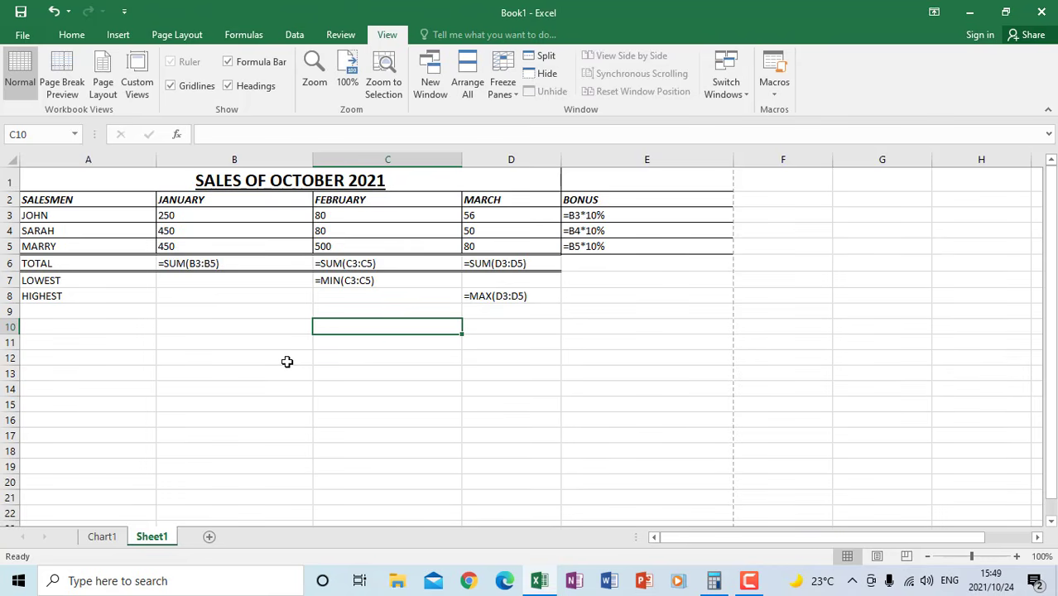
Check the print preview of the sales table with its formulas displayed
{"action": "left_click", "coordinate": [23, 37]}
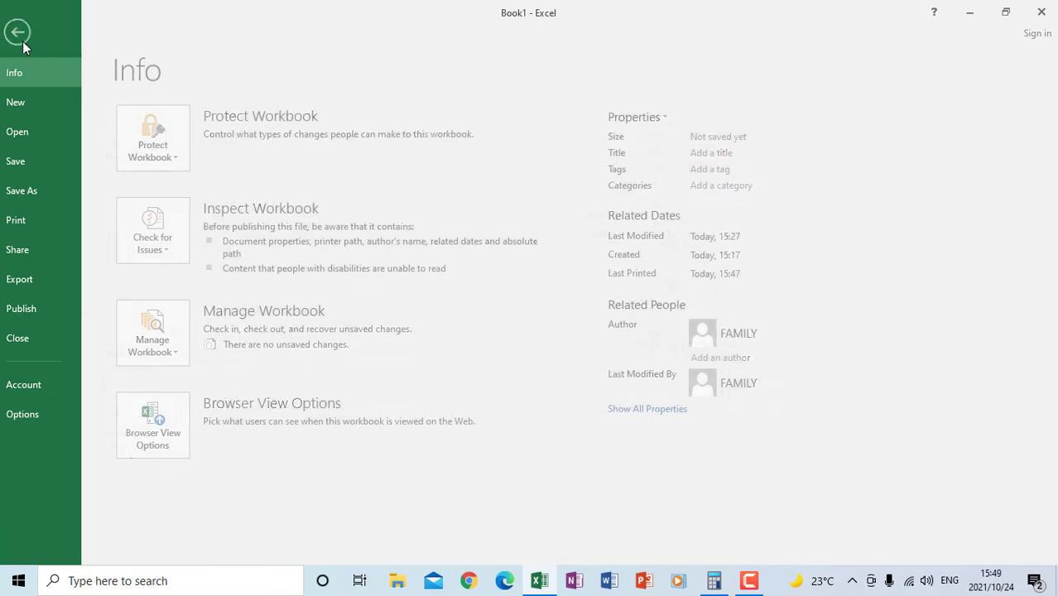
{"action": "left_click", "coordinate": [48, 222]}
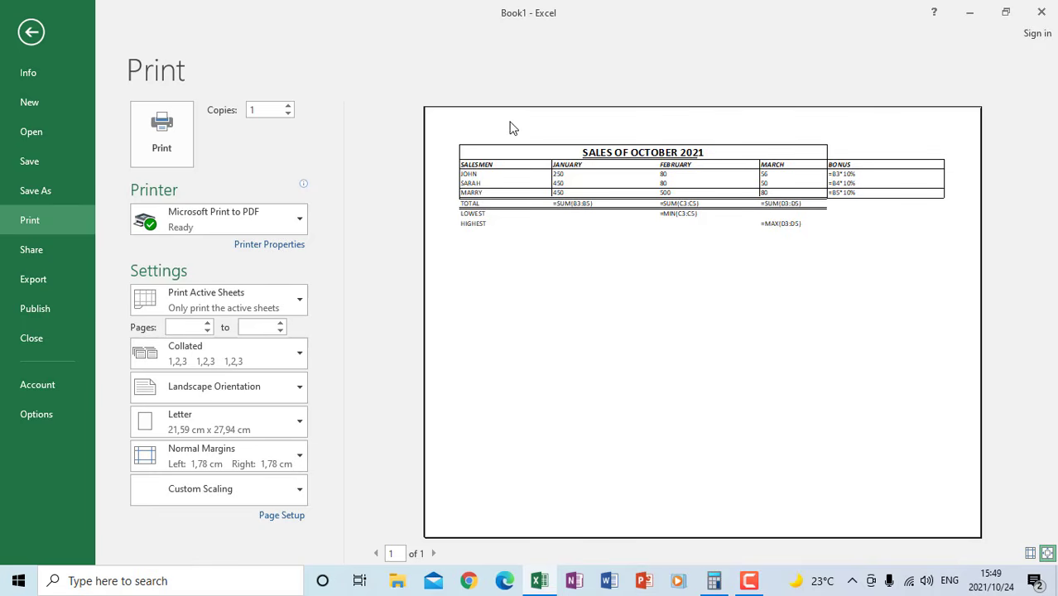
{"action": "left_click", "coordinate": [31, 34]}
Switch the sales table on Sheet1 back to displaying results instead of formulas
{"action": "left_click", "coordinate": [520, 371]}
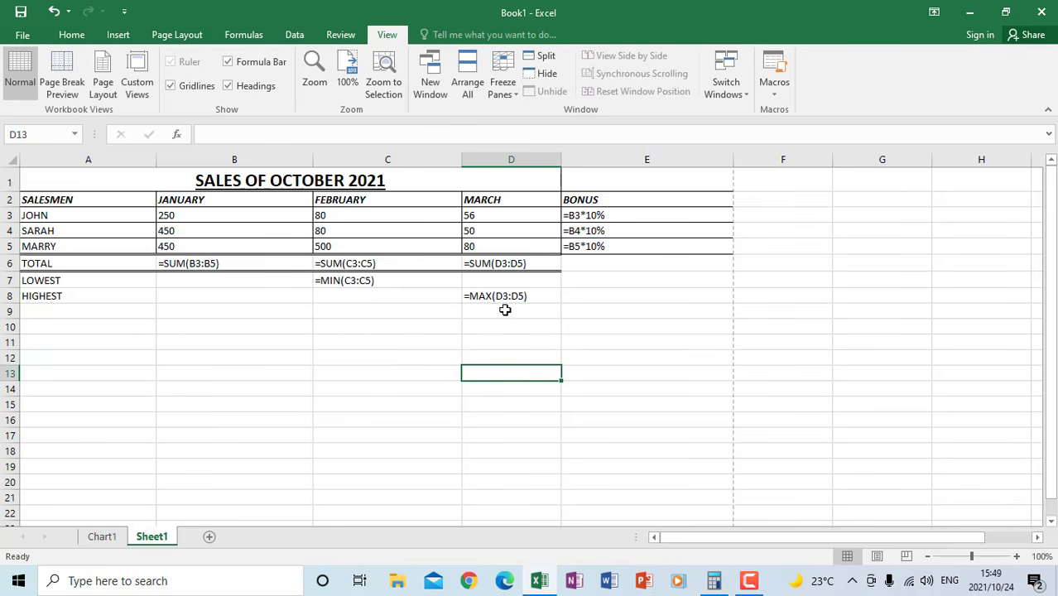
{"action": "left_click", "coordinate": [240, 36]}
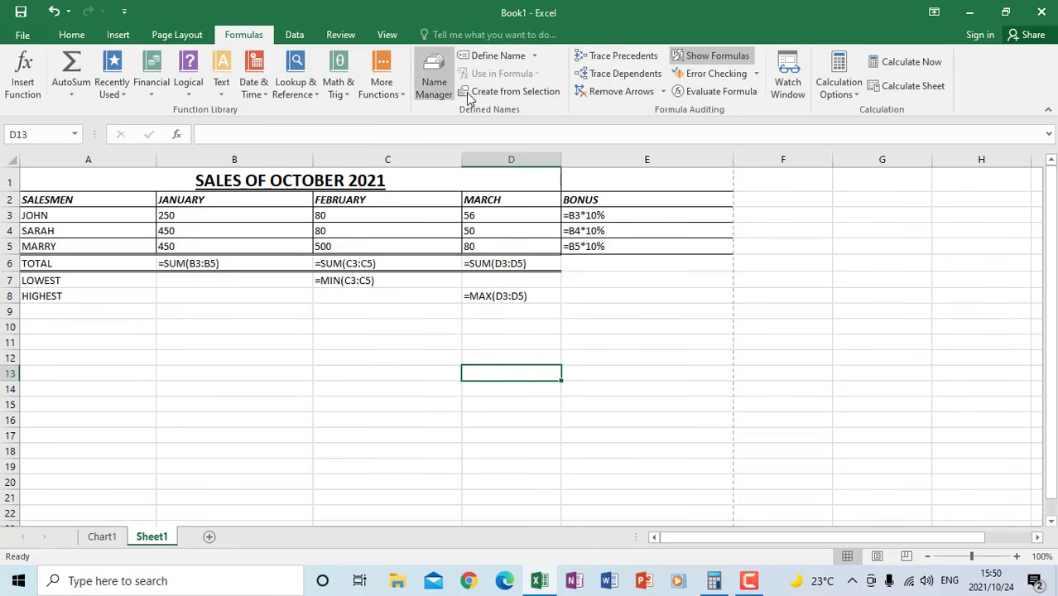
{"action": "left_click", "coordinate": [698, 63]}
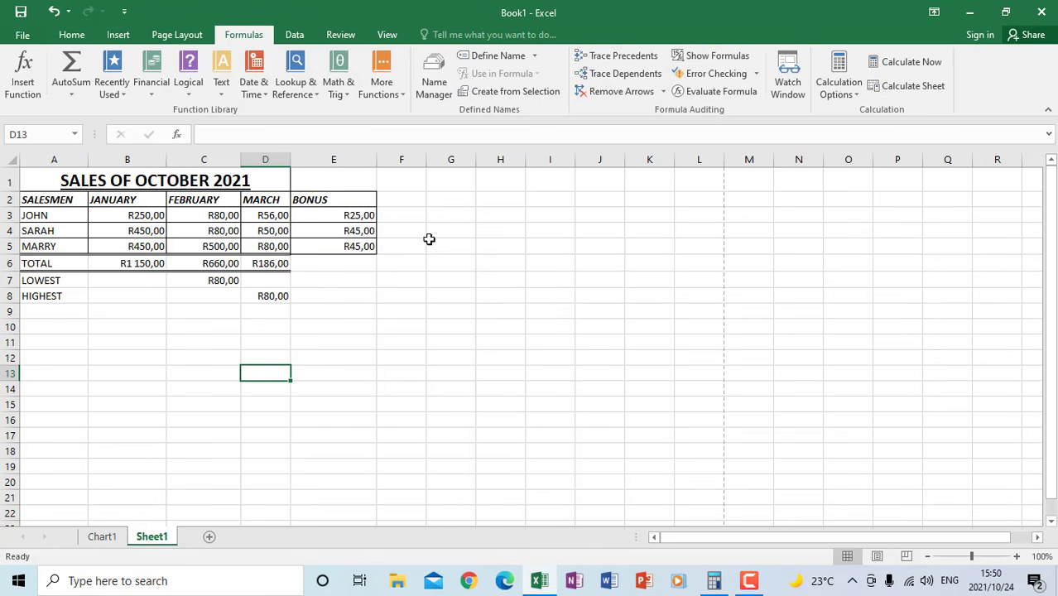
Insert a 2-D pie chart of the March sales from the SALESMEN data in A2:A5 and the MARCH data in D2:D5
{"action": "left_click", "coordinate": [420, 351]}
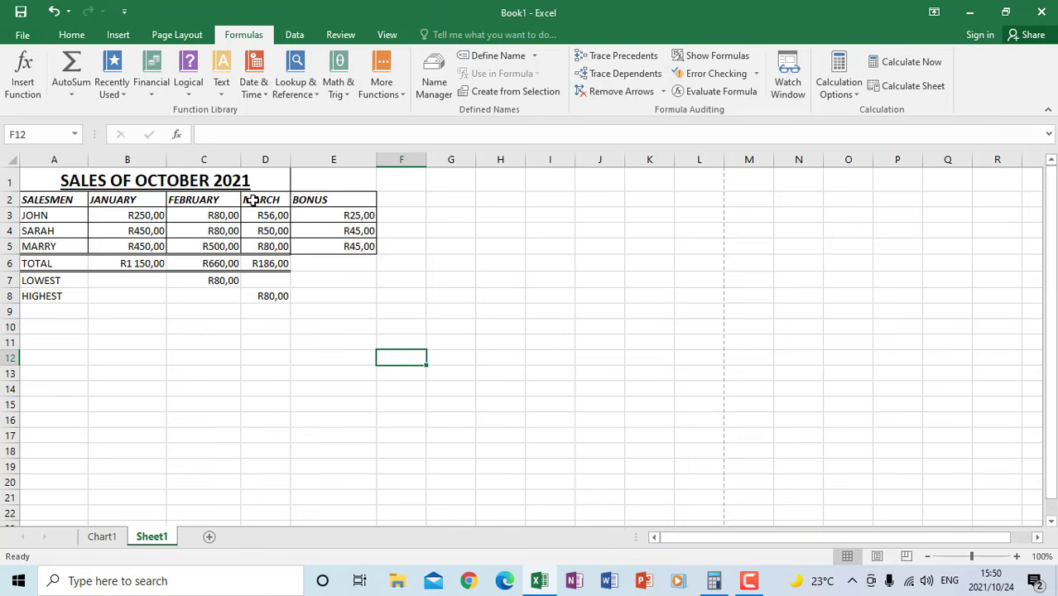
{"action": "left_click", "coordinate": [251, 200]}
{"action": "left_click_drag", "start_coordinate": [259, 209], "coordinate": [261, 244]}
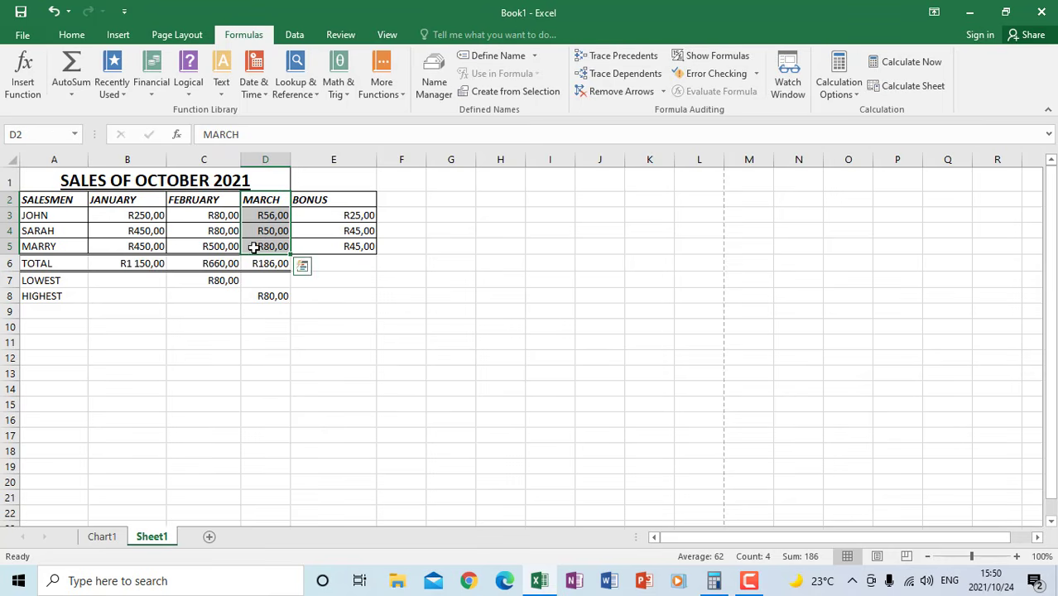
{"action": "left_click_drag", "start_coordinate": [71, 204], "coordinate": [60, 246], "text": "ctrl"}
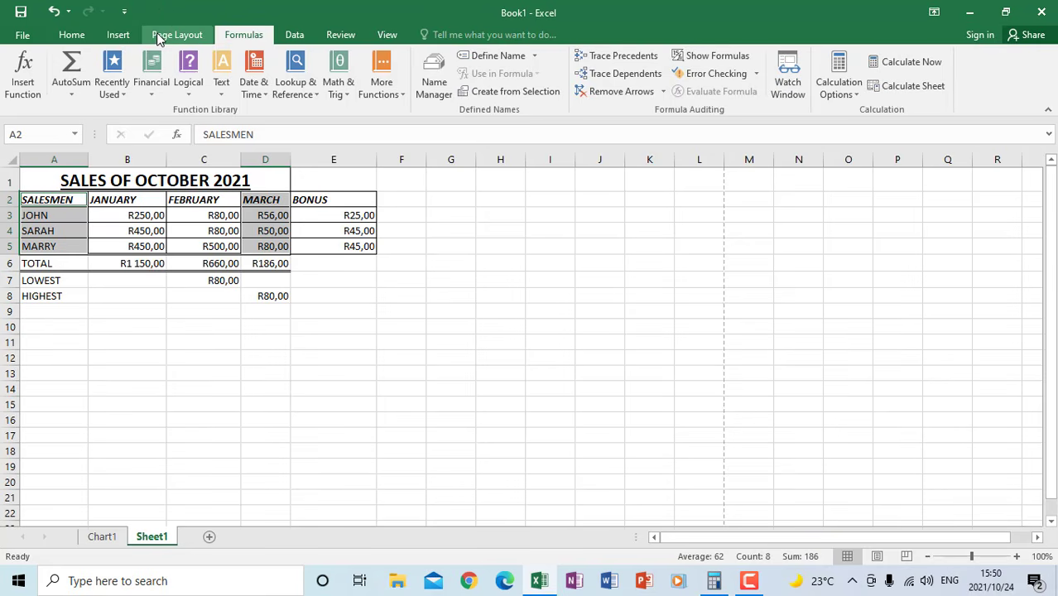
{"action": "left_click", "coordinate": [113, 38]}
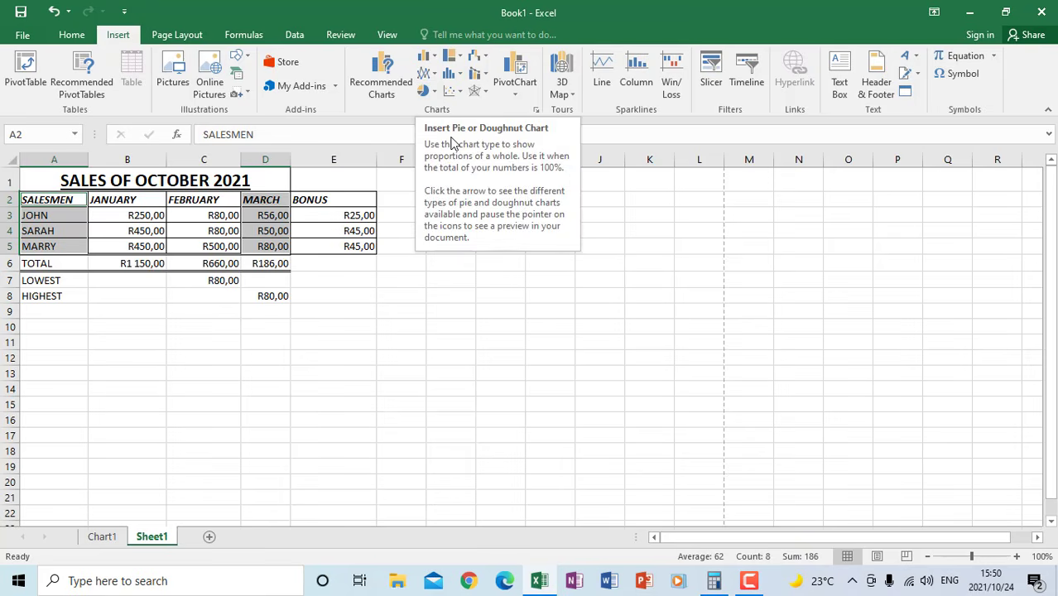
{"action": "left_click", "coordinate": [435, 94]}
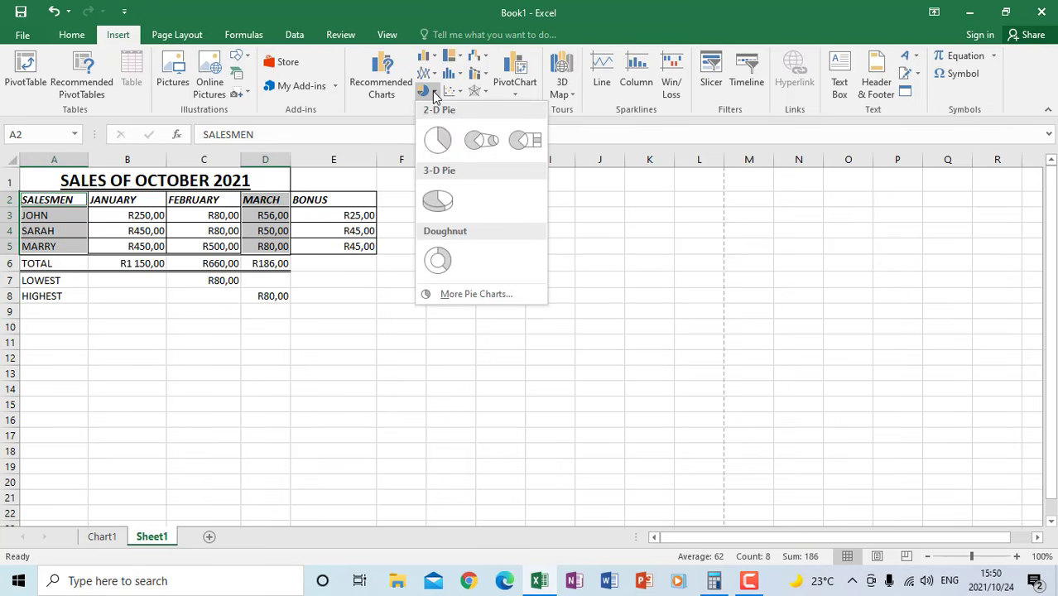
{"action": "left_click", "coordinate": [437, 139]}
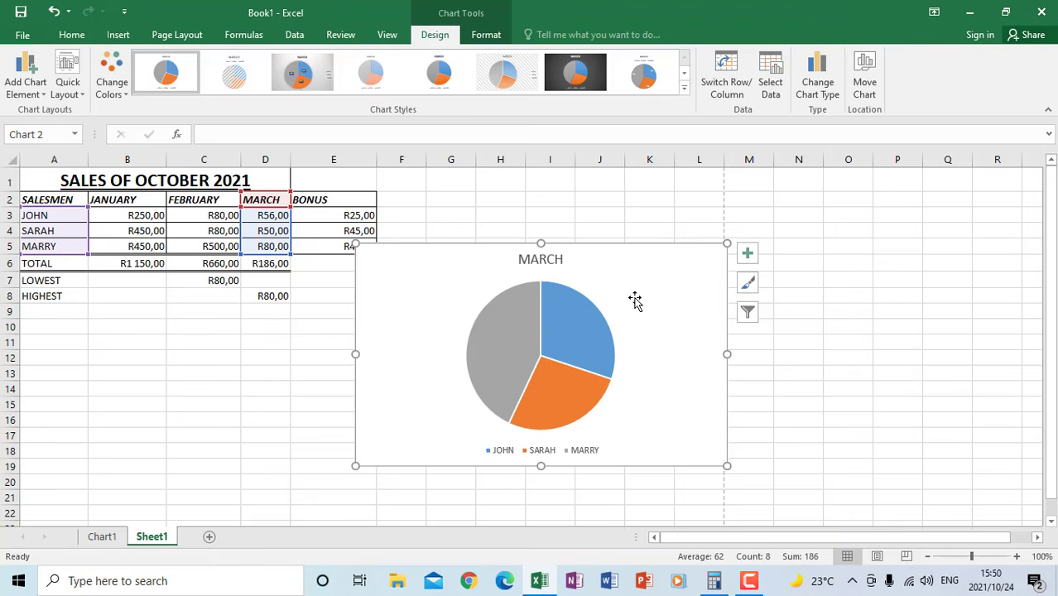
Pull the blue slice out of the March pie chart, separating it from the other two slices
{"action": "mouse_move", "coordinate": [594, 353]}
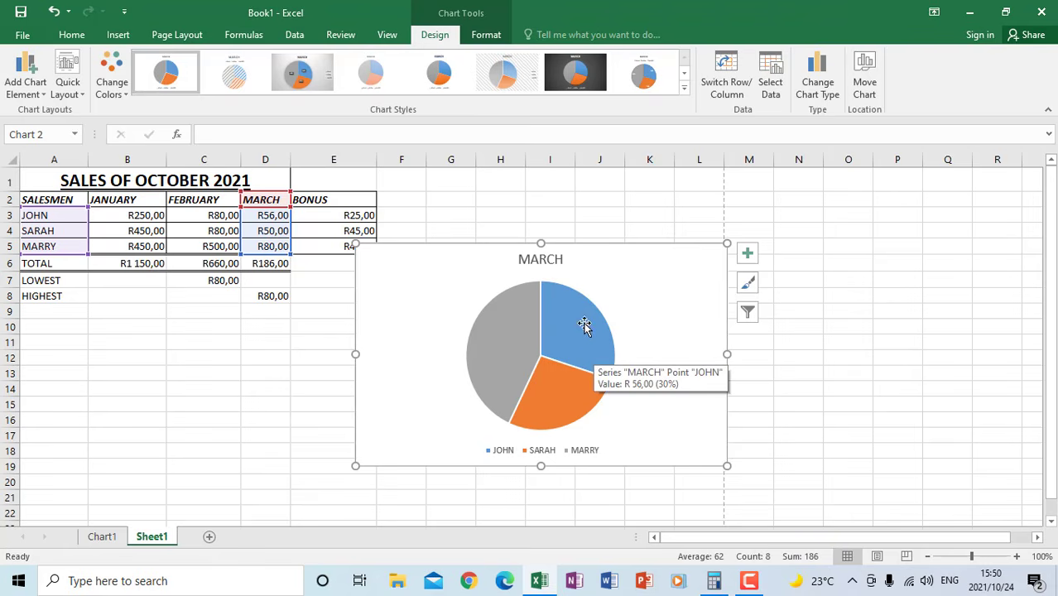
{"action": "mouse_move", "coordinate": [553, 396]}
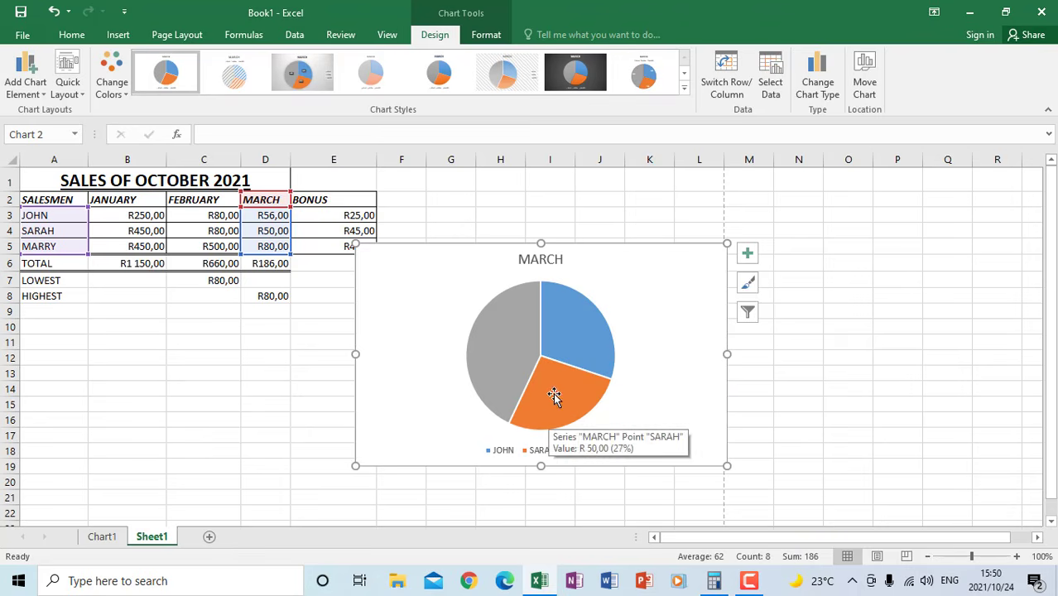
{"action": "mouse_move", "coordinate": [574, 330]}
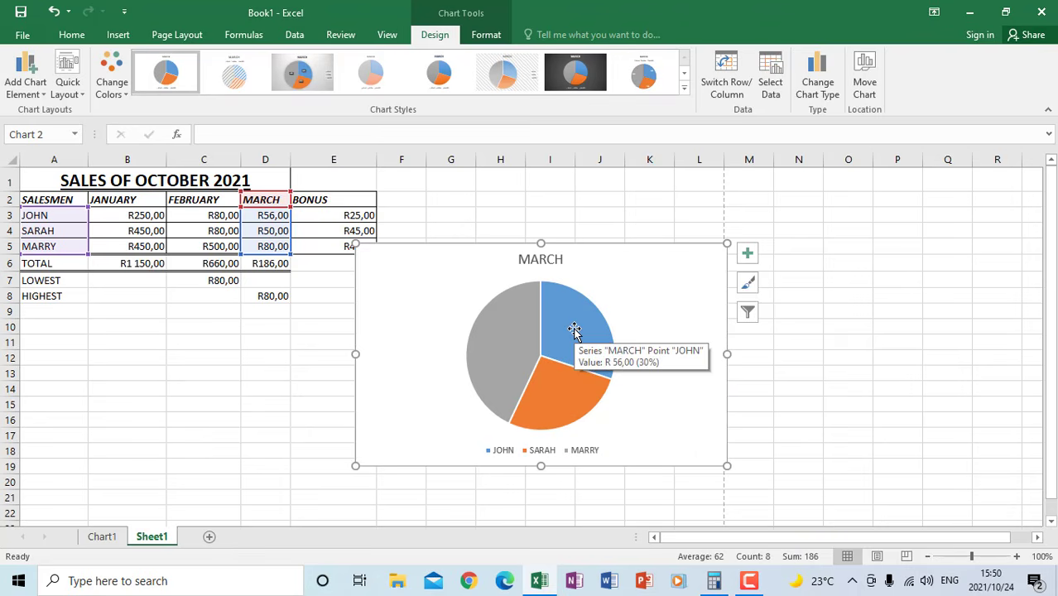
{"action": "mouse_move", "coordinate": [568, 419]}
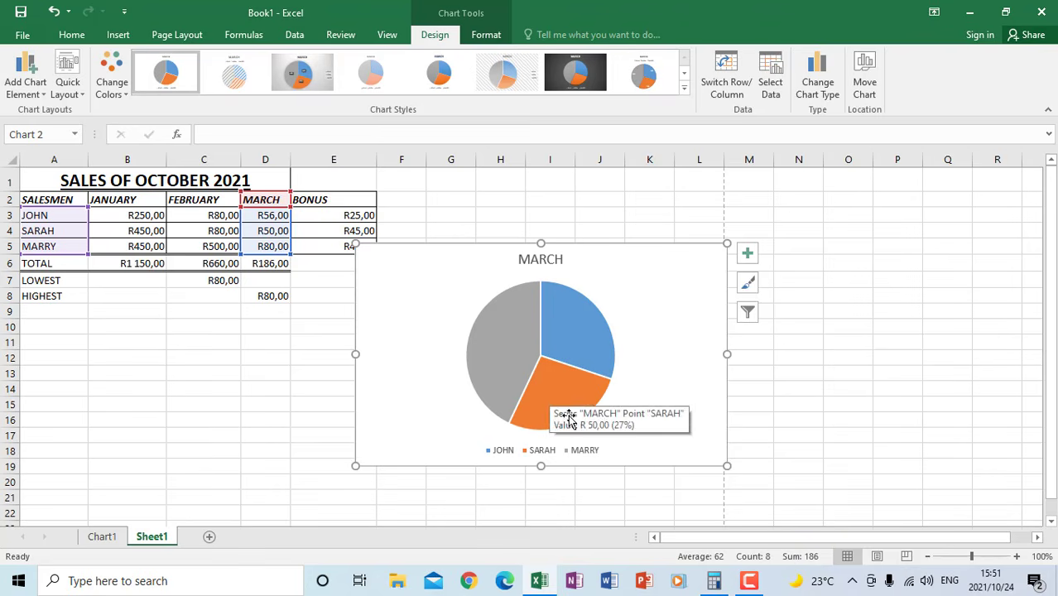
{"action": "left_click", "coordinate": [569, 330]}
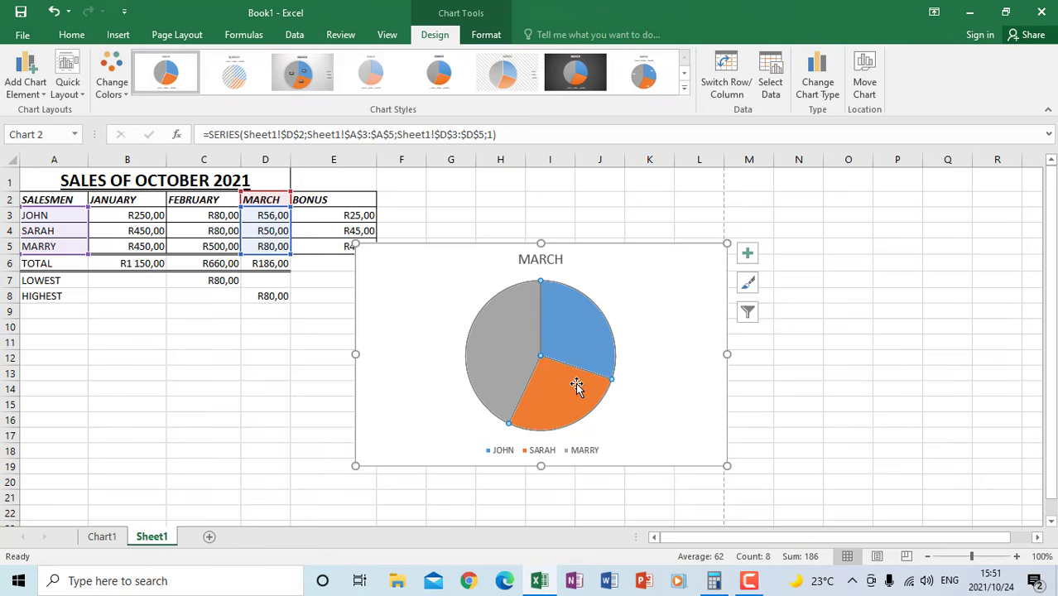
{"action": "left_click", "coordinate": [582, 329]}
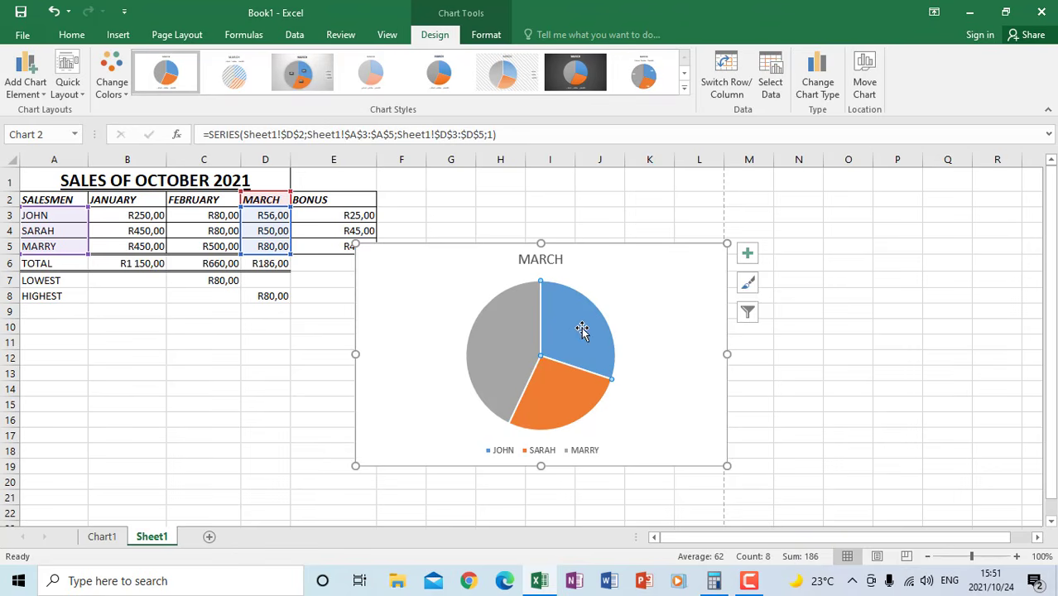
{"action": "left_click_drag", "start_coordinate": [577, 335], "coordinate": [618, 323]}
{"action": "left_click", "coordinate": [656, 390]}
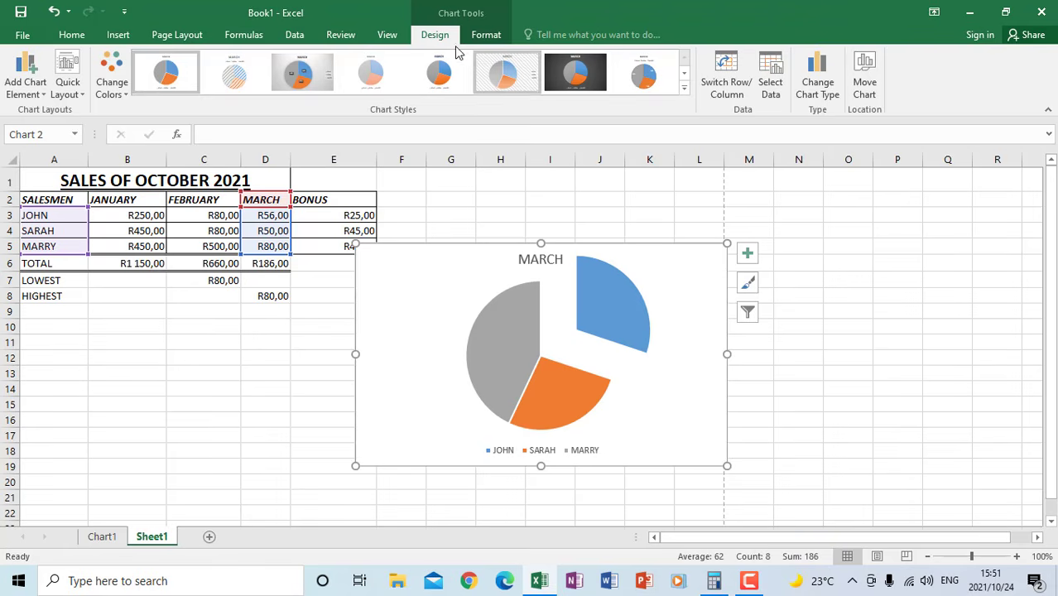
Move the March pie chart from Sheet1 to its own new chart sheet
{"action": "left_click", "coordinate": [865, 86]}
{"action": "left_click", "coordinate": [434, 301]}
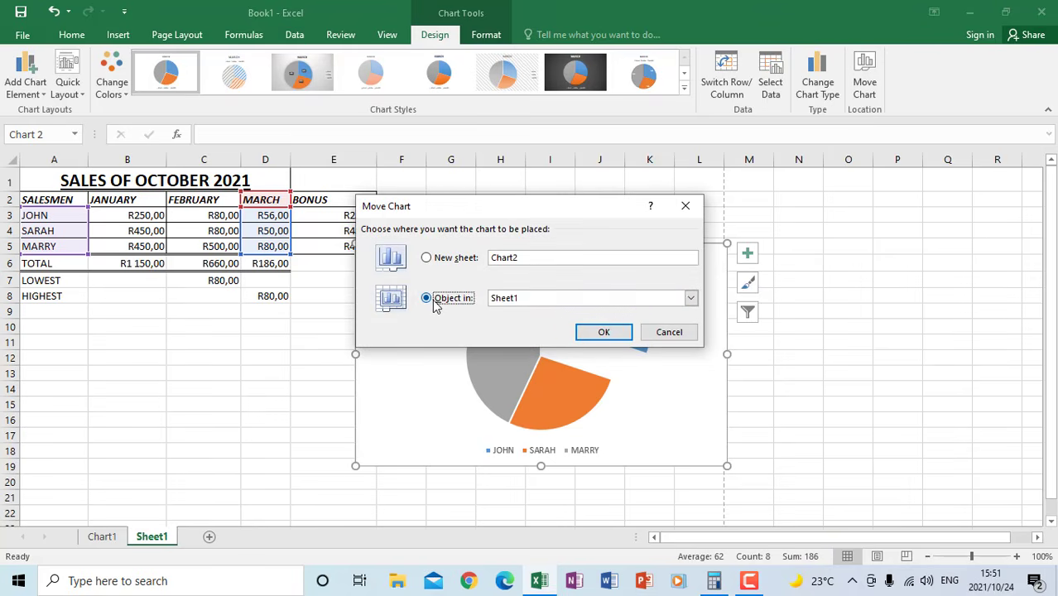
{"action": "left_click", "coordinate": [439, 260]}
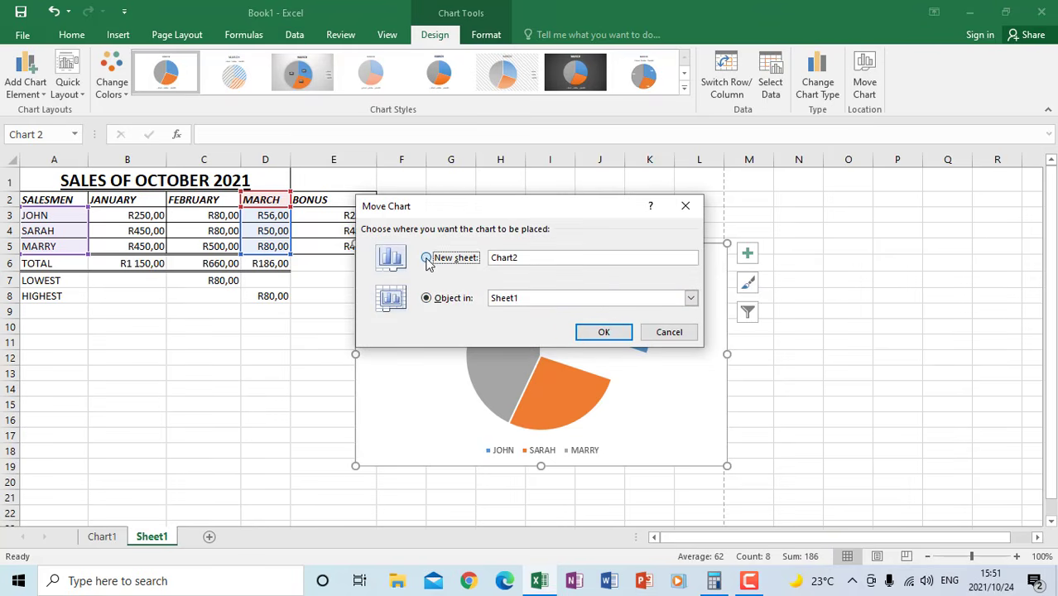
{"action": "left_click", "coordinate": [603, 332]}
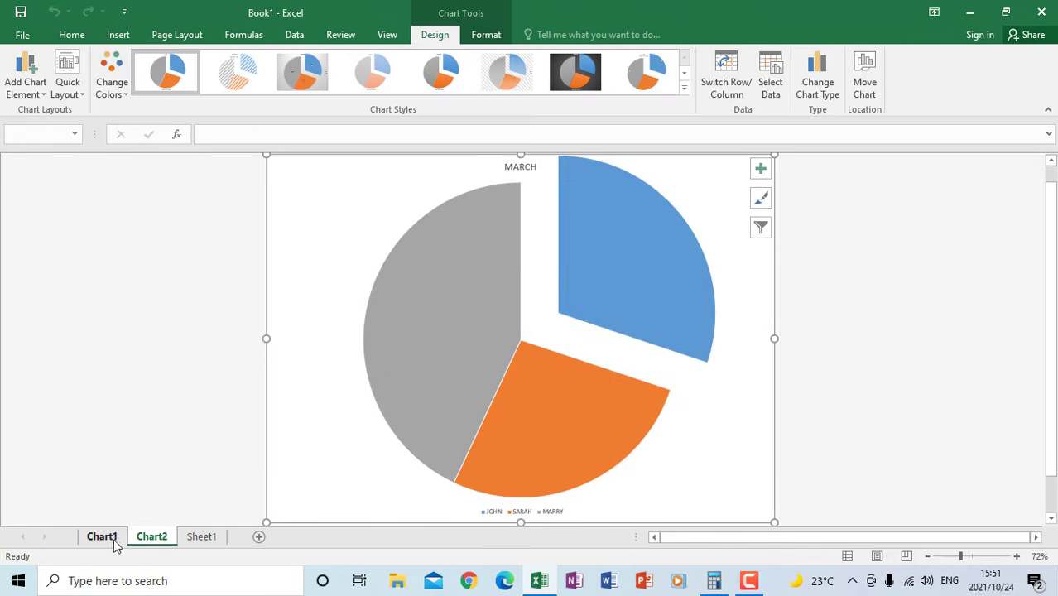
Review the sales table on Sheet1, the February column chart on Chart1 and the March pie chart on Chart2
{"action": "left_click", "coordinate": [200, 538]}
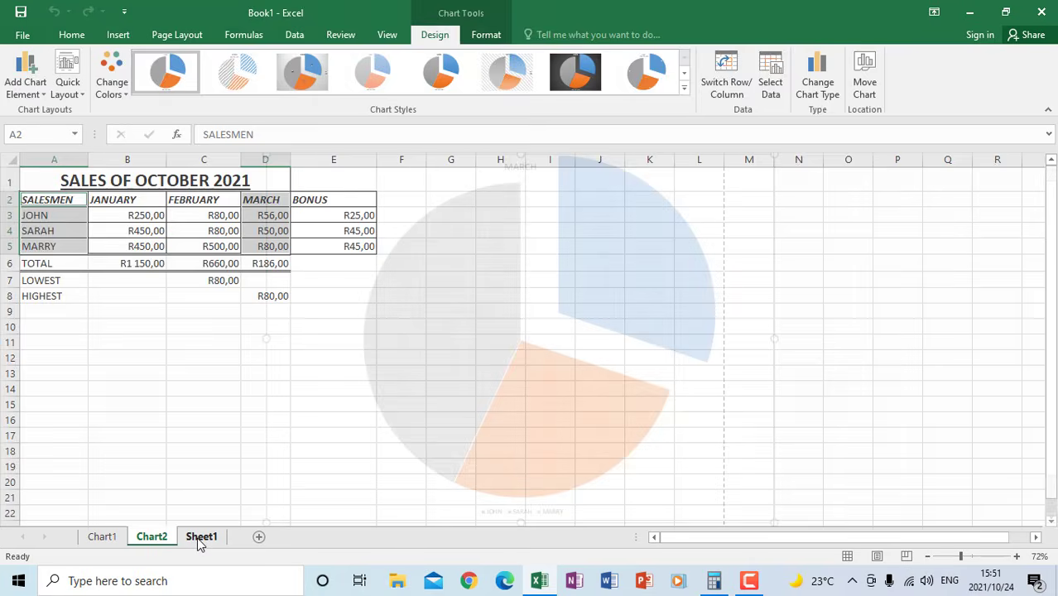
{"action": "left_click", "coordinate": [103, 538]}
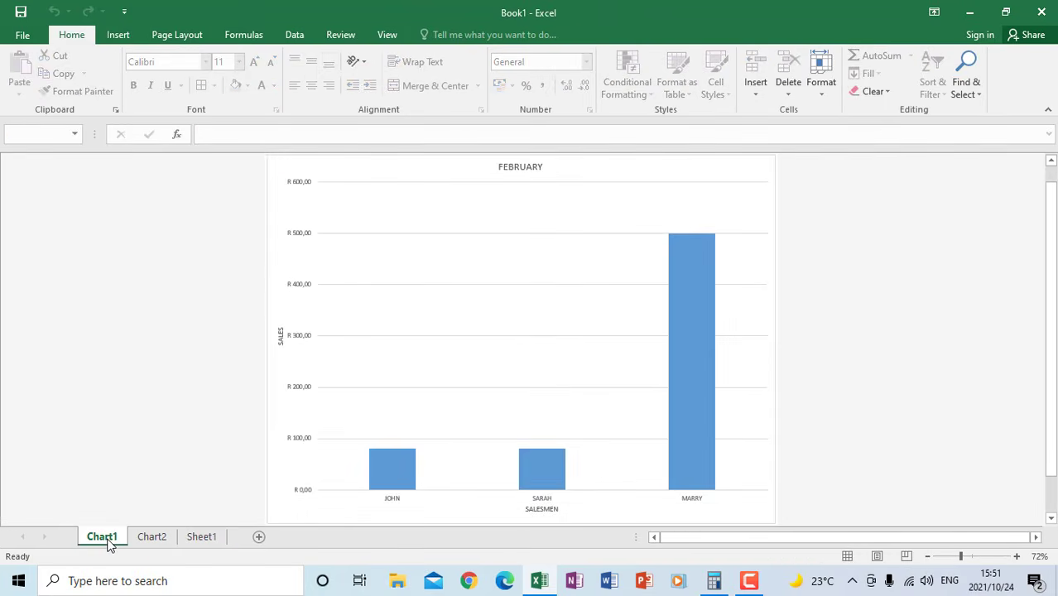
{"action": "left_click", "coordinate": [150, 537]}
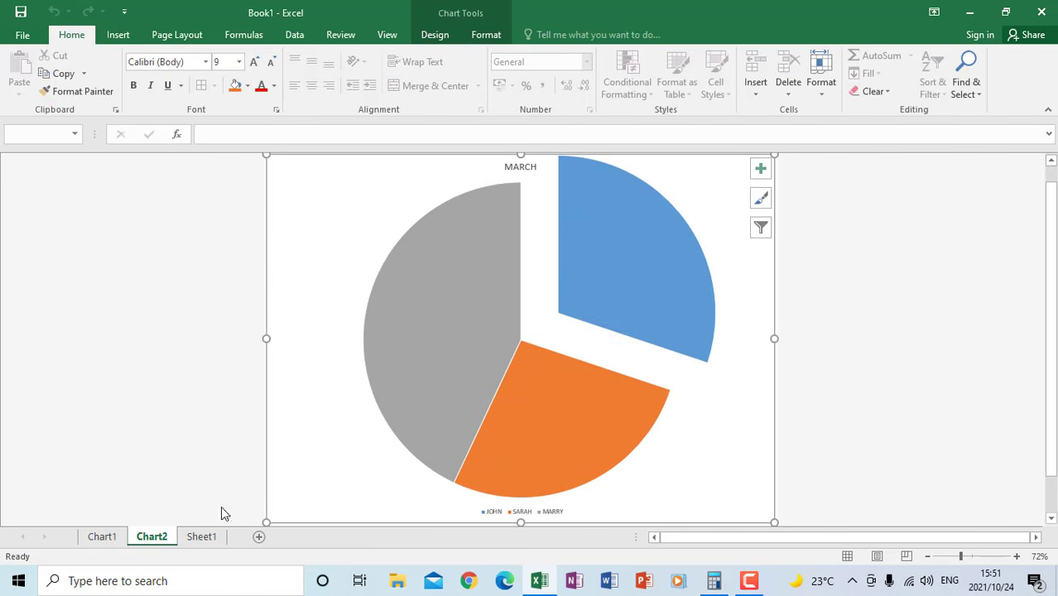